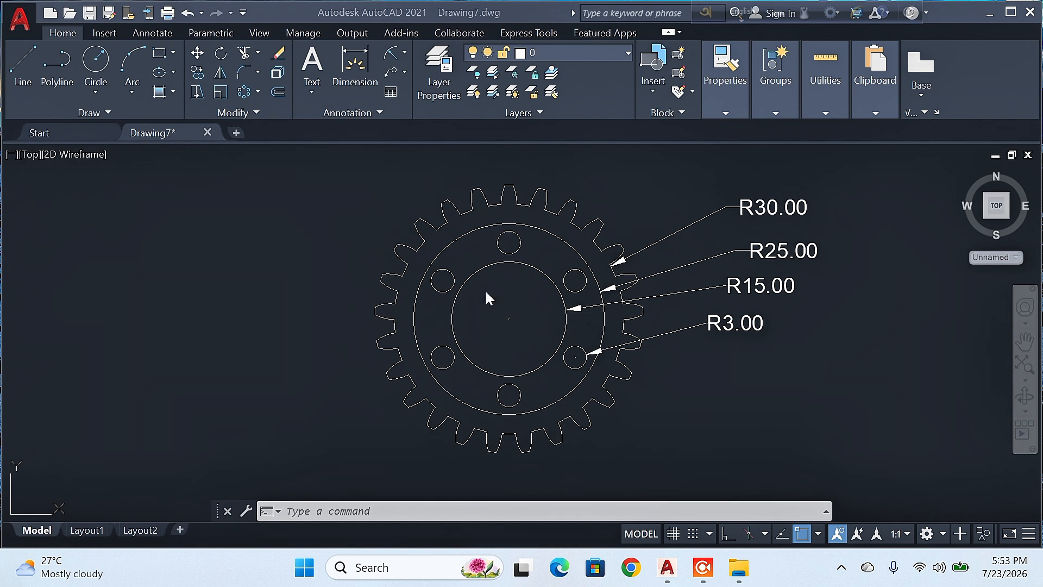
Step: Create a new blank drawing and turn off its background grid
{"action": "left_click", "coordinate": [236, 133]}
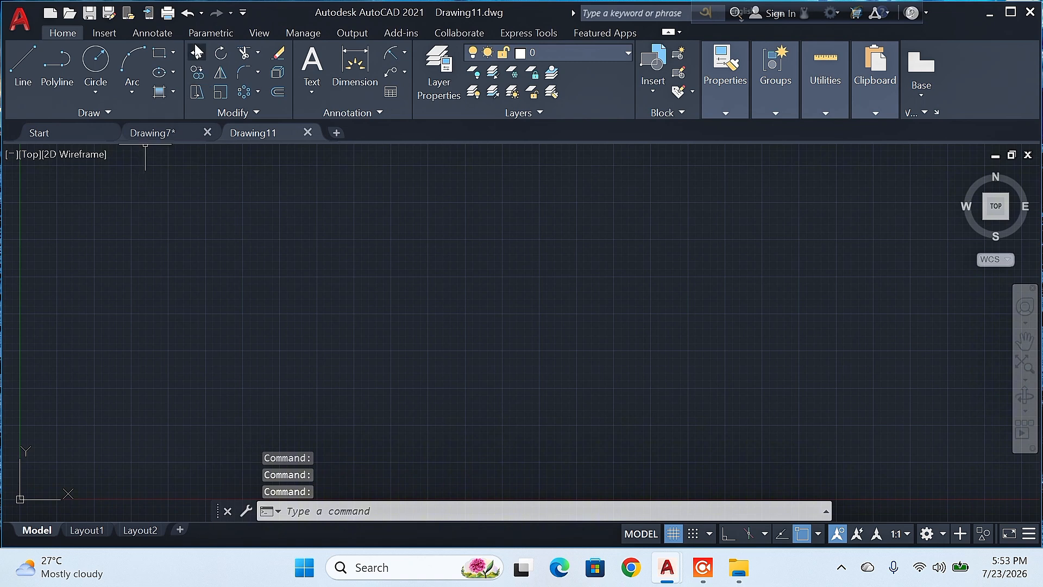
{"action": "left_click", "coordinate": [674, 534]}
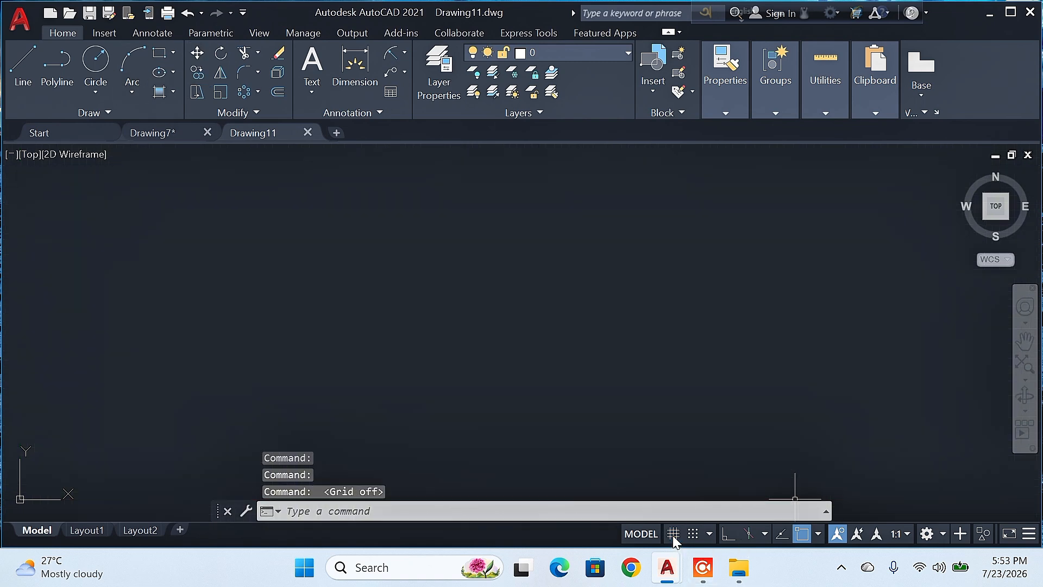
Step: Draw a circle with a radius of 40 in the empty drawing area
{"action": "left_click", "coordinate": [94, 64]}
{"action": "left_click", "coordinate": [479, 333]}
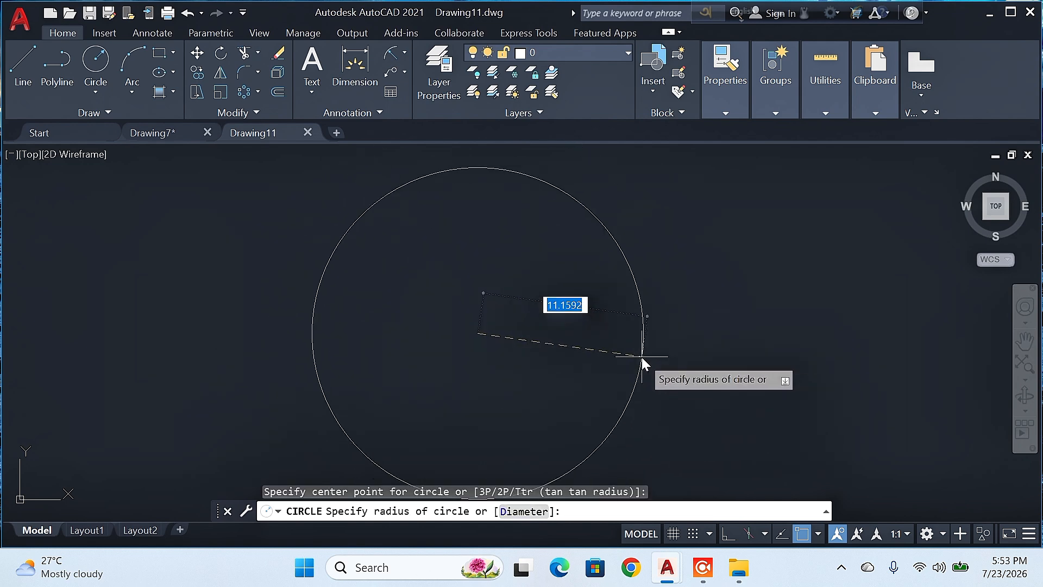
{"action": "type", "text": "40"}
{"action": "key", "text": "Return"}
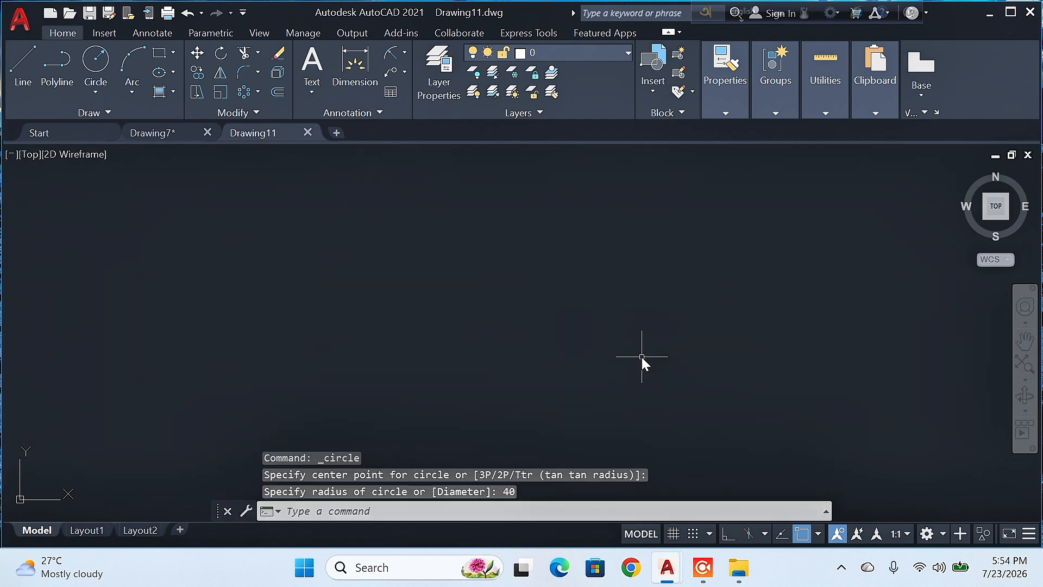
Step: Move the UCS origin out of the circle to an empty spot well below and to its left
{"action": "scroll", "coordinate": [595, 347], "scroll_direction": "down", "scroll_amount": 3}
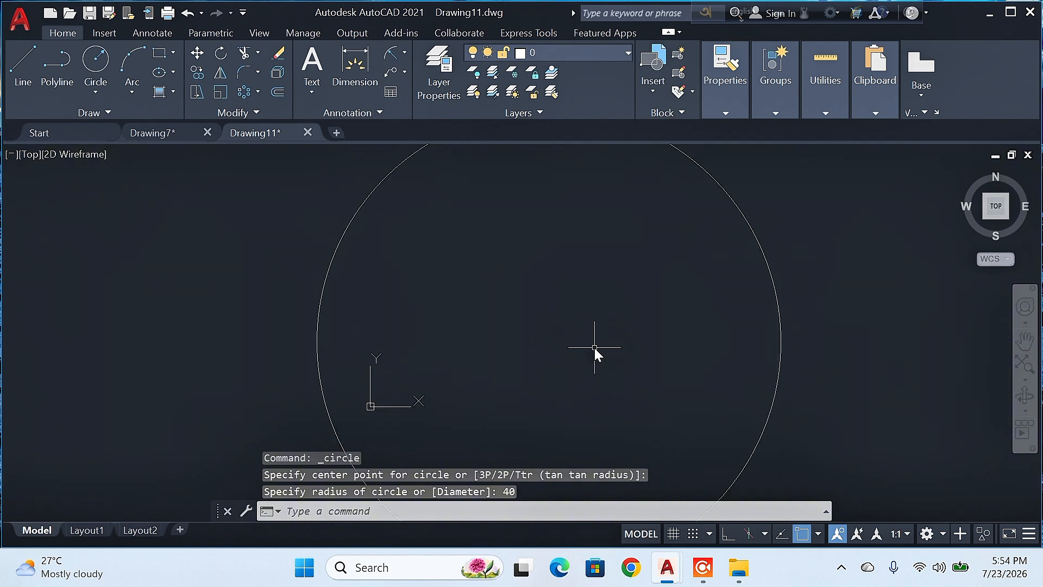
{"action": "scroll", "coordinate": [597, 328], "scroll_direction": "down", "scroll_amount": 2}
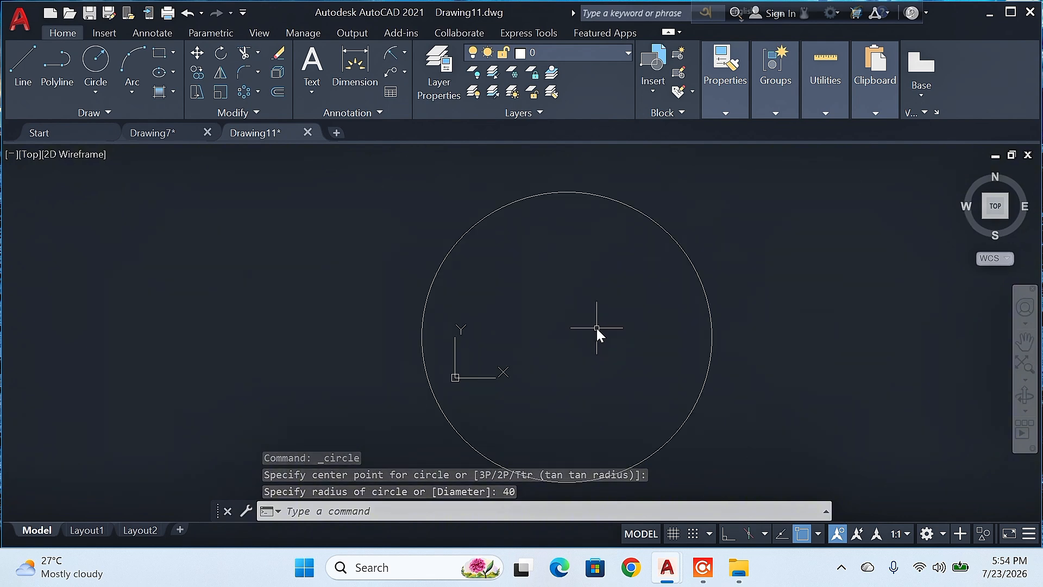
{"action": "scroll", "coordinate": [570, 338], "scroll_direction": "down", "scroll_amount": 2}
{"action": "left_click", "coordinate": [508, 360]}
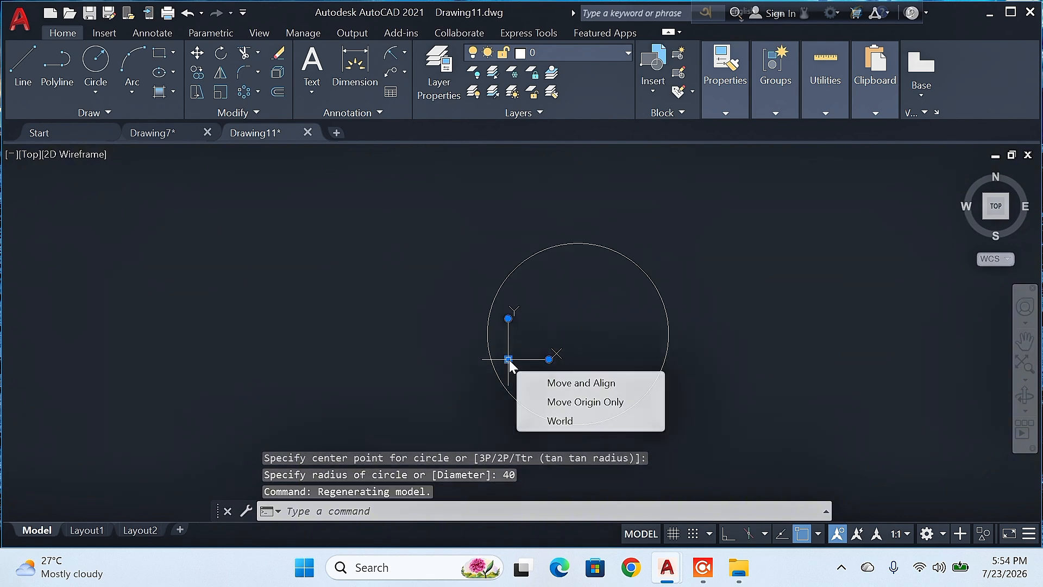
{"action": "left_click", "coordinate": [508, 359]}
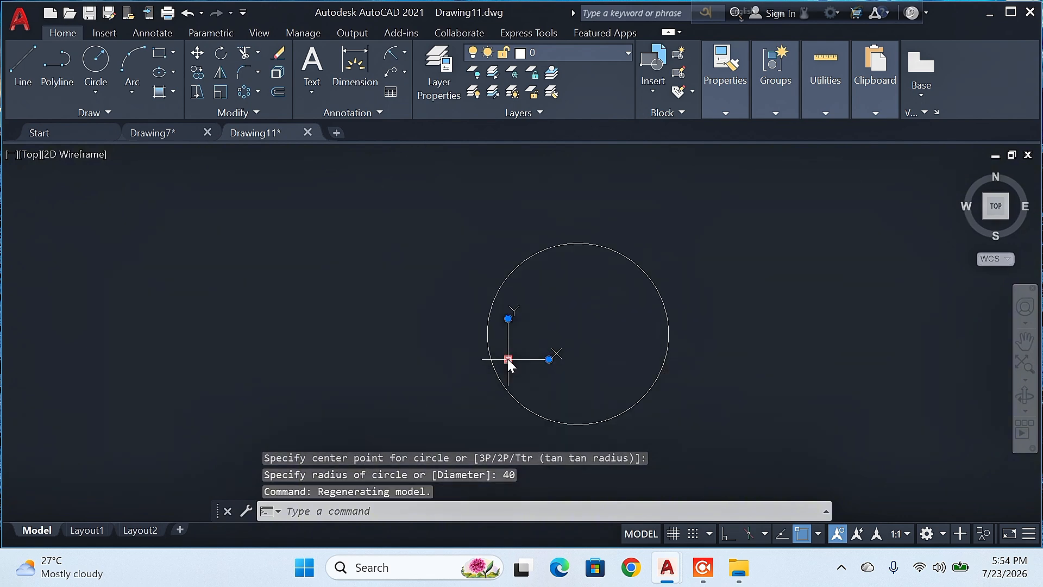
{"action": "left_click", "coordinate": [27, 511]}
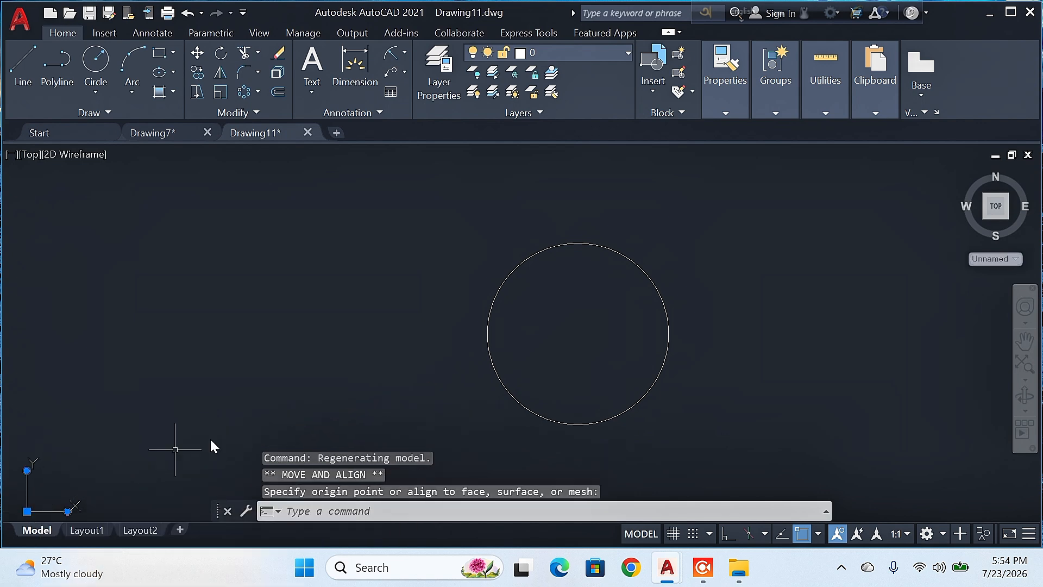
Step: Draw two more circles with radii of 35 and 30, concentric with the 40-radius circle
{"action": "left_click", "coordinate": [96, 61]}
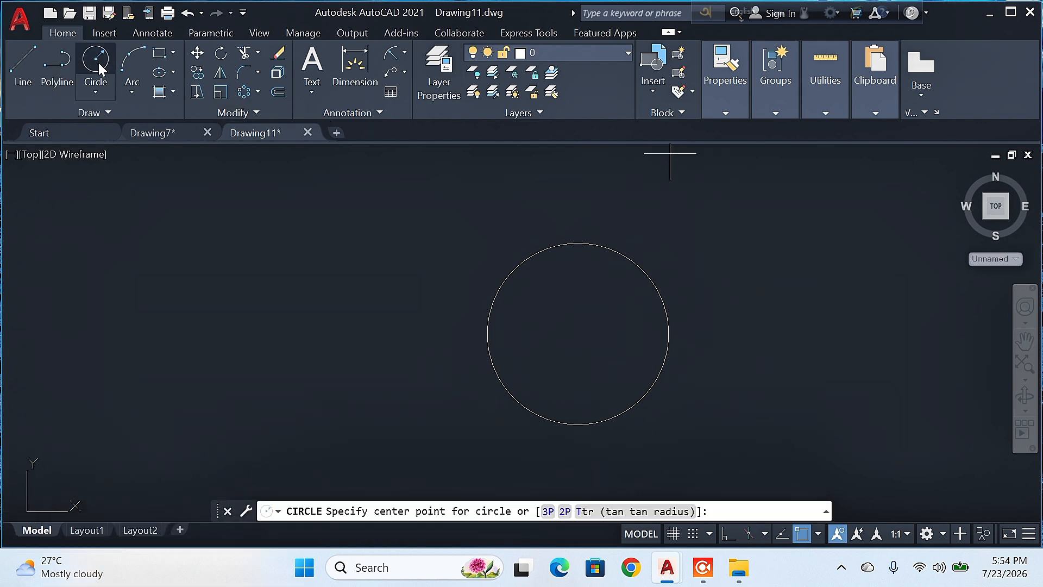
{"action": "left_click", "coordinate": [578, 334]}
{"action": "type", "text": "35"}
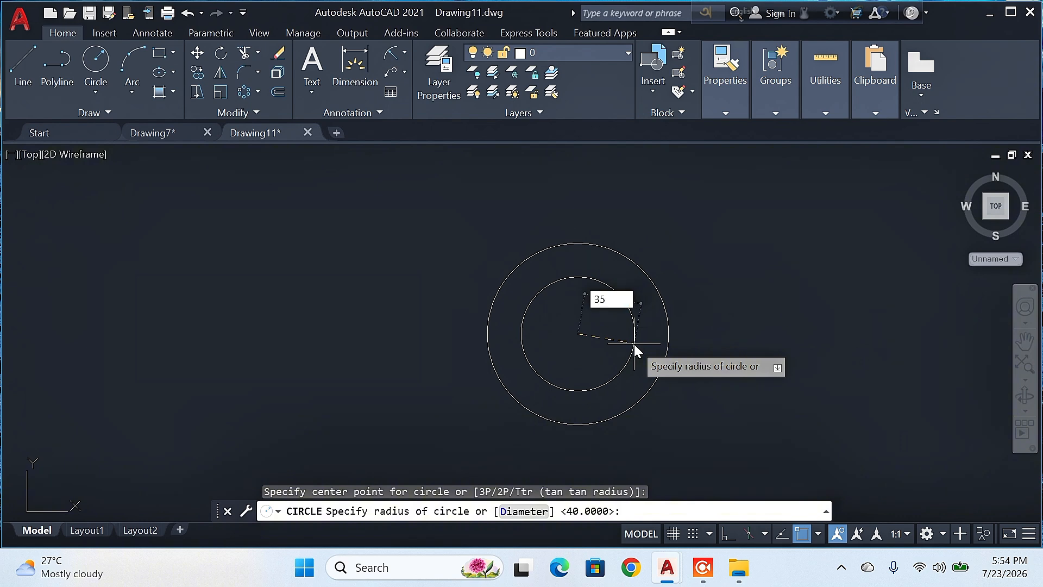
{"action": "key", "text": "Return"}
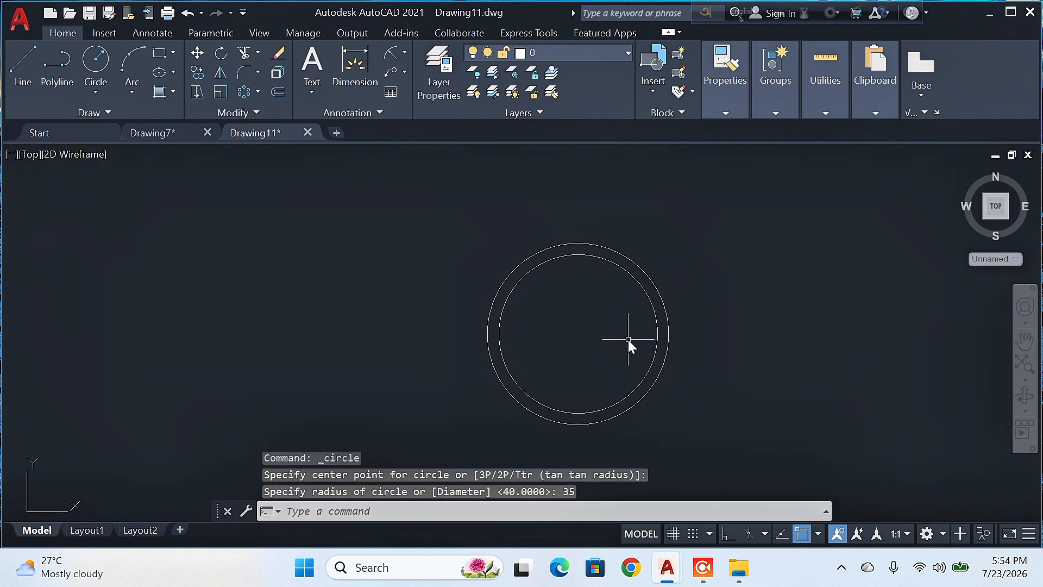
{"action": "left_click", "coordinate": [98, 76]}
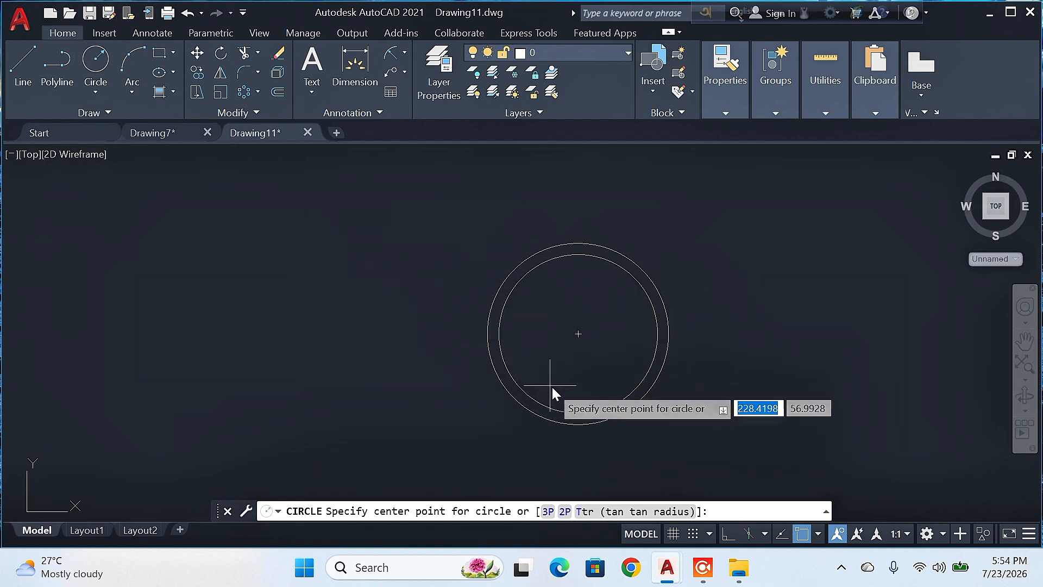
{"action": "left_click", "coordinate": [574, 334]}
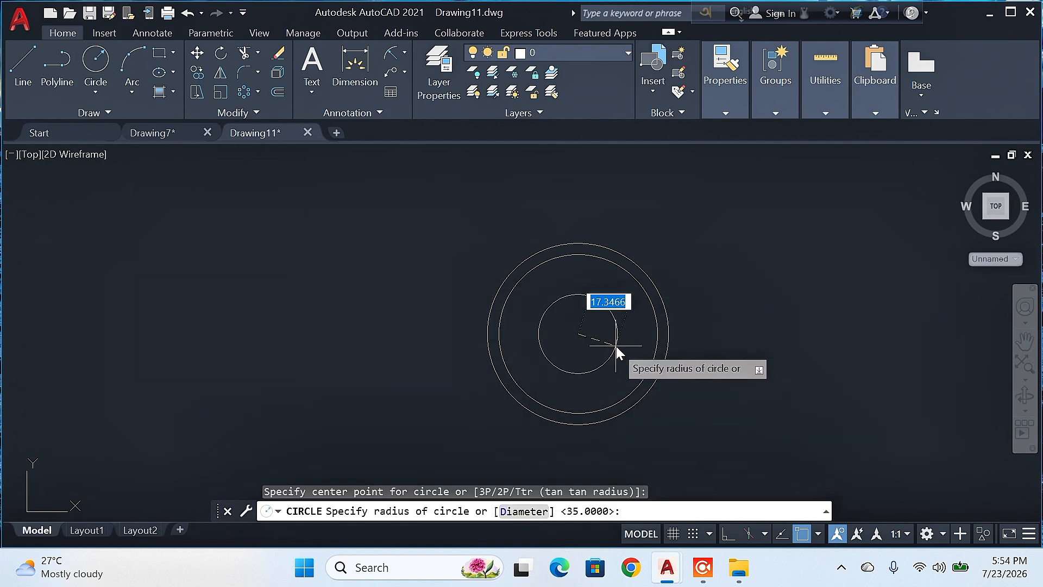
{"action": "type", "text": "30"}
{"action": "key", "text": "Return"}
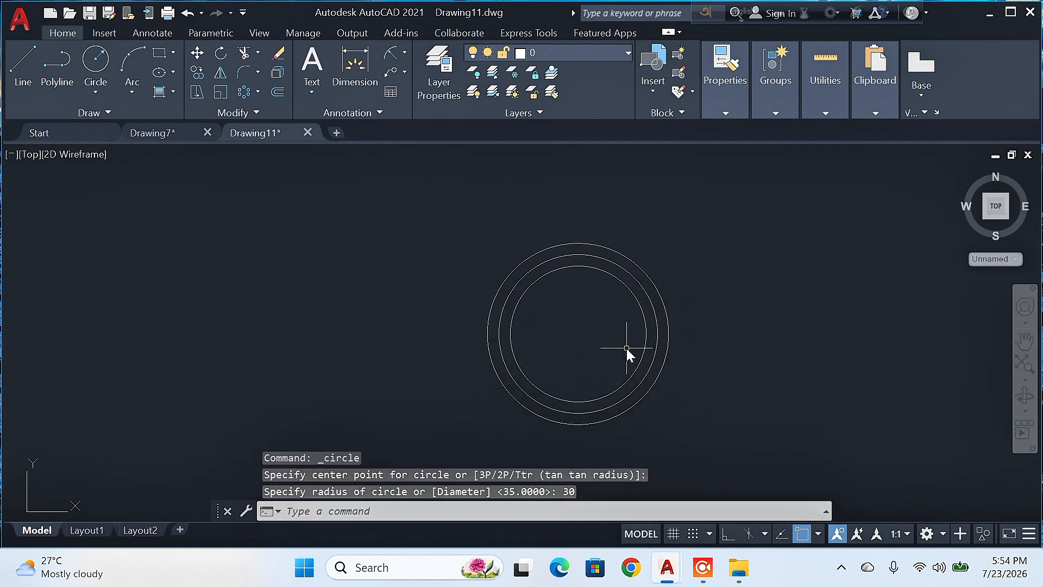
Step: With Ortho mode on, draw a vertical line from the circles' common center up past the outermost circle
{"action": "left_click", "coordinate": [25, 57]}
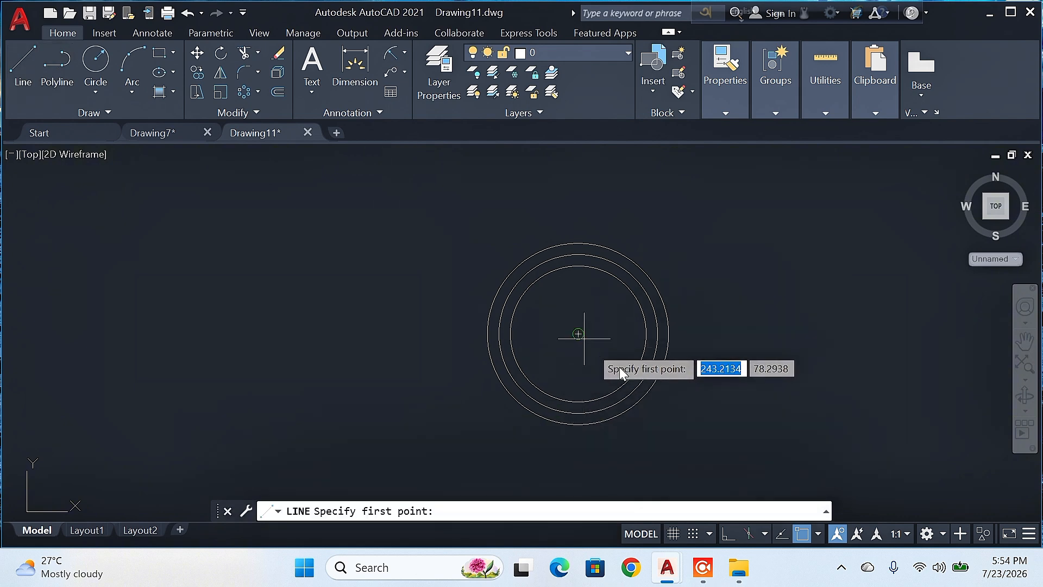
{"action": "left_click", "coordinate": [728, 533]}
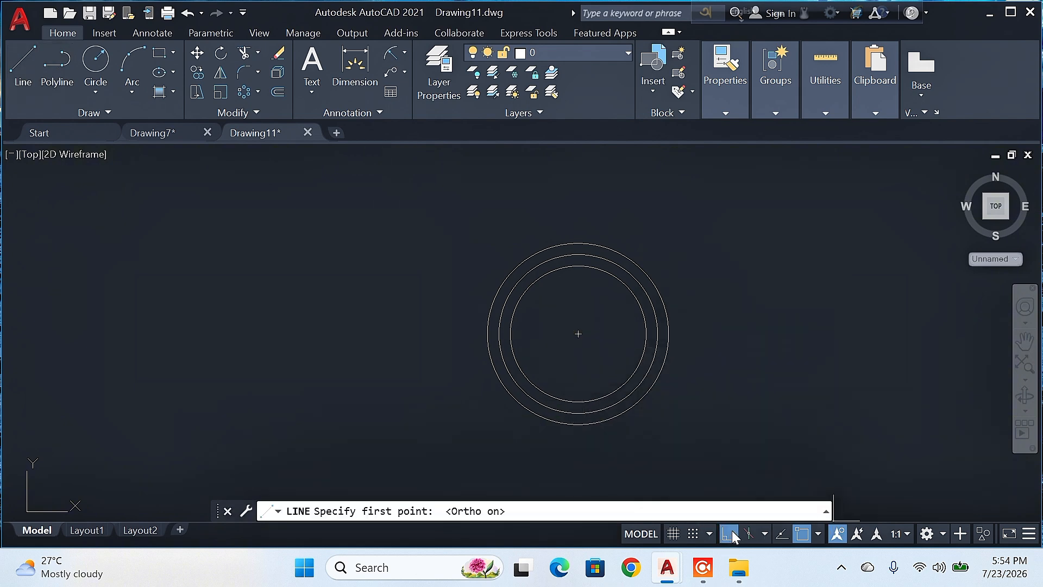
{"action": "left_click", "coordinate": [578, 334]}
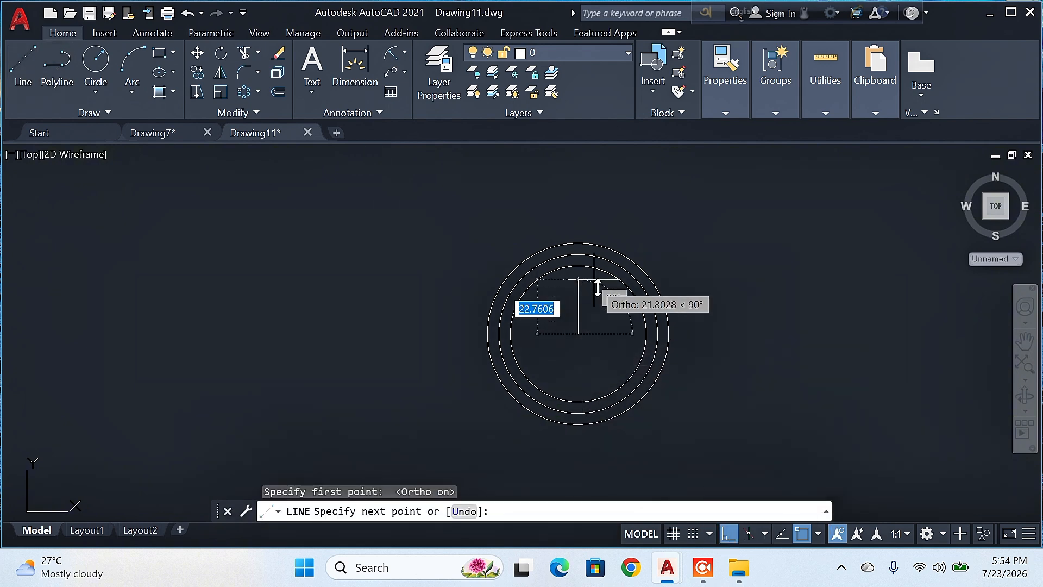
{"action": "left_click", "coordinate": [585, 214]}
{"action": "key", "text": "Return"}
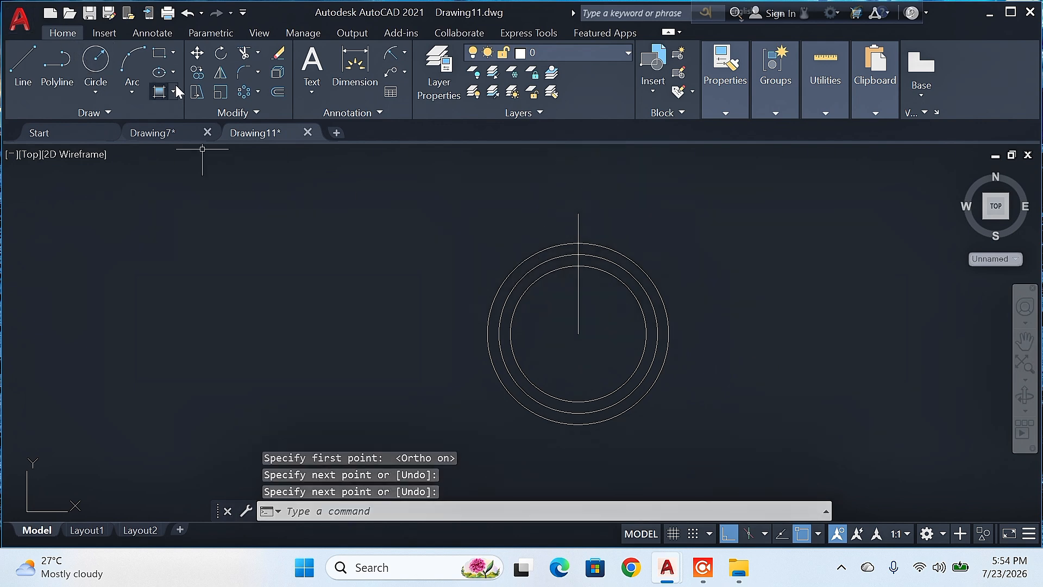
Step: Offset the vertical center line to the right at a distance of 1, repeating from the new line for a second parallel
{"action": "left_click", "coordinate": [278, 92]}
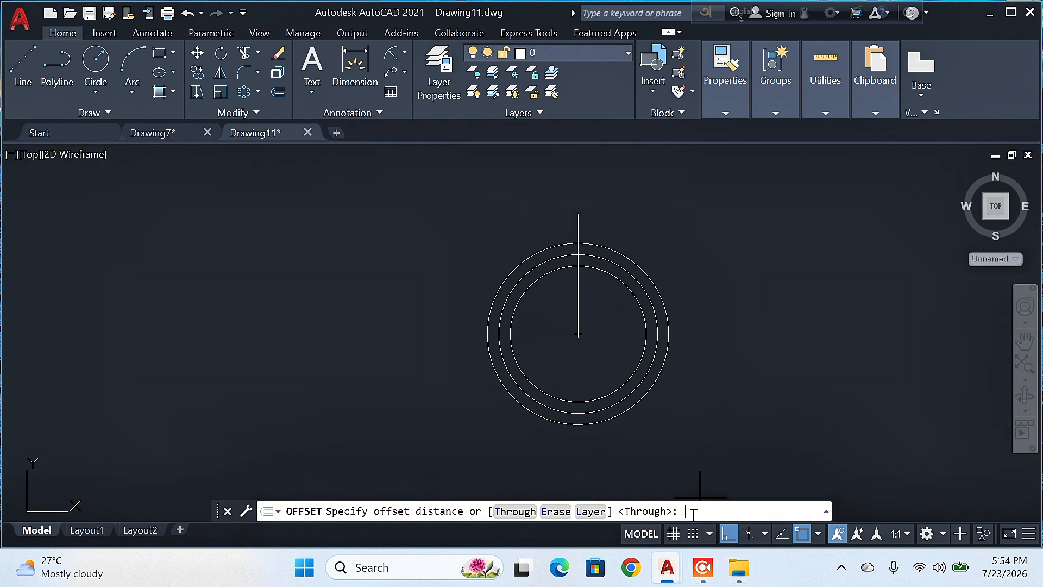
{"action": "type", "text": "1"}
{"action": "key", "text": "Return"}
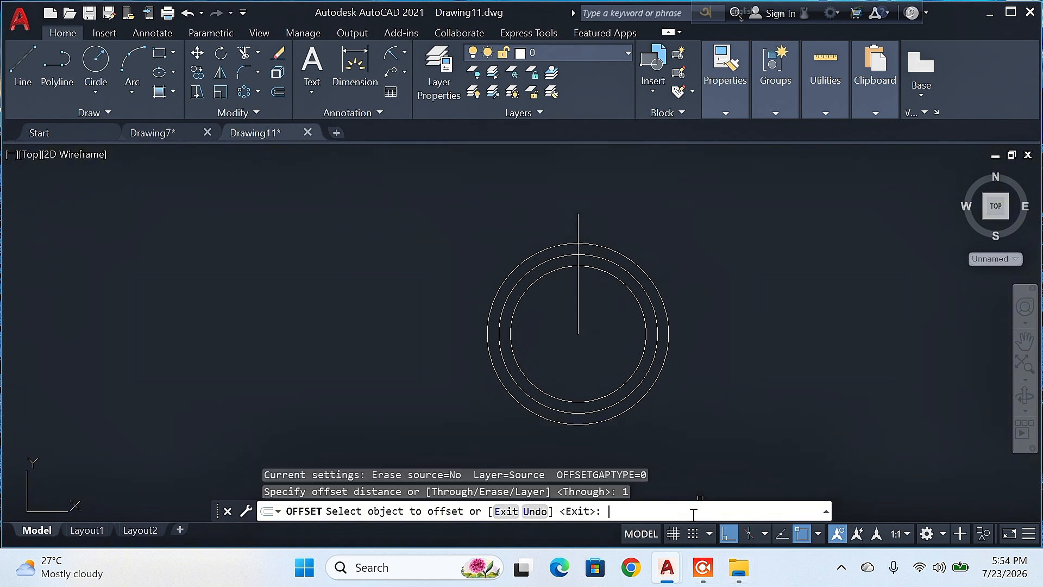
{"action": "left_click", "coordinate": [579, 322]}
{"action": "left_click", "coordinate": [593, 323]}
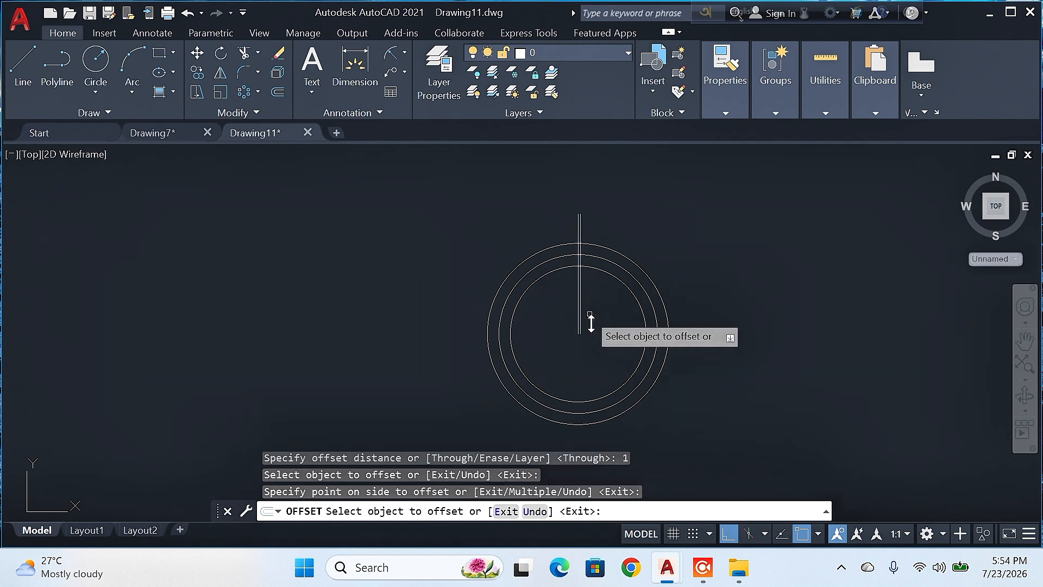
{"action": "left_click", "coordinate": [582, 324]}
{"action": "left_click", "coordinate": [595, 325]}
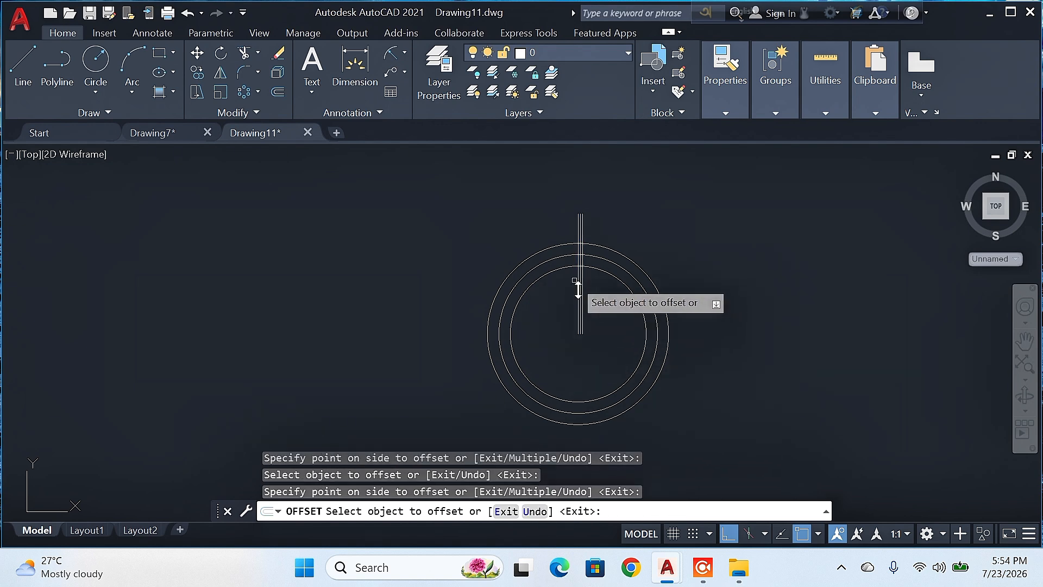
{"action": "left_click", "coordinate": [579, 293]}
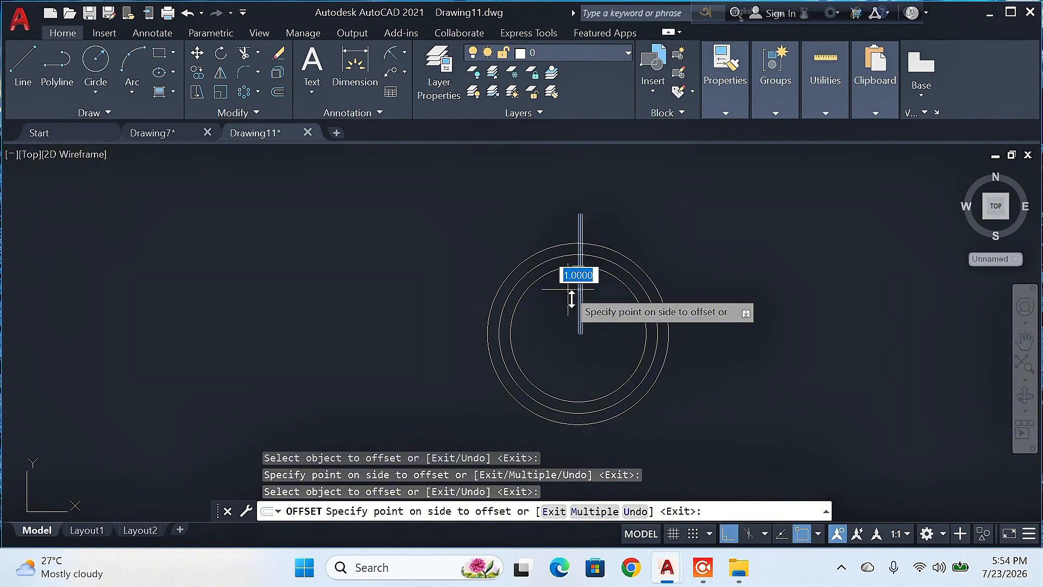
{"action": "left_click", "coordinate": [620, 311]}
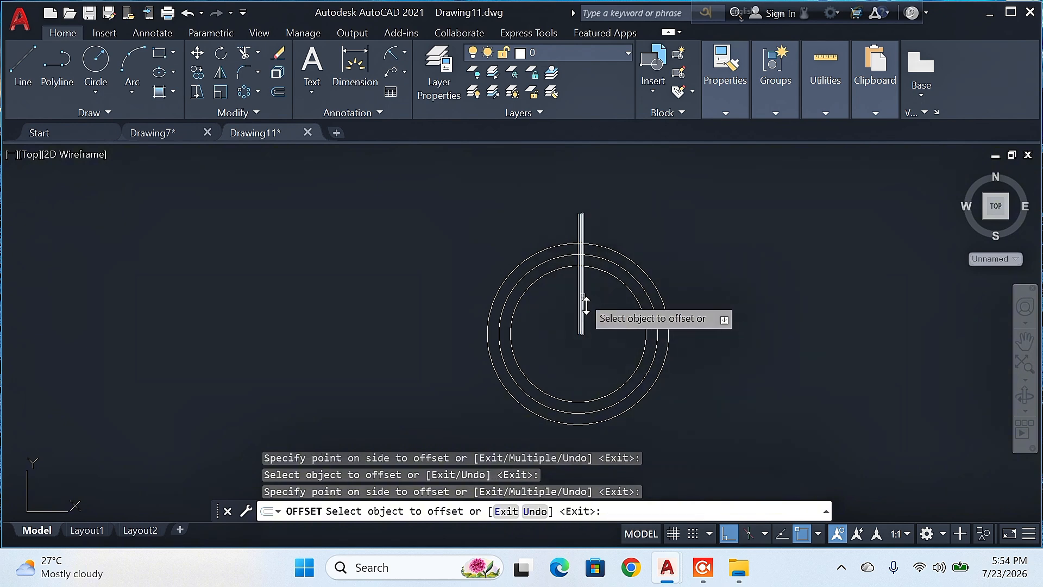
Step: Offset the center line to the left at the same distance of 1, repeating from the new line for a second parallel
{"action": "left_click", "coordinate": [578, 298]}
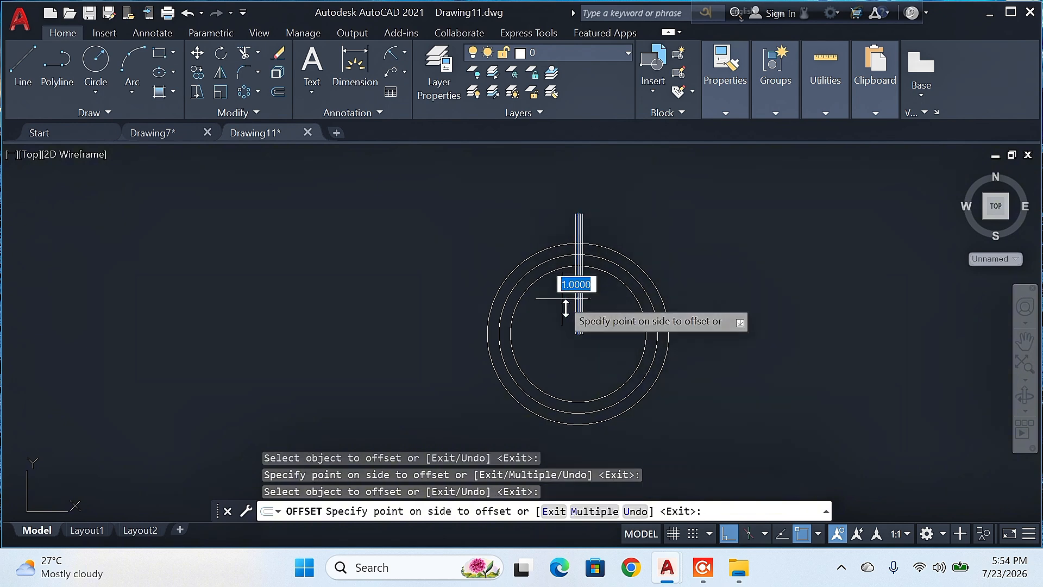
{"action": "left_click", "coordinate": [559, 311]}
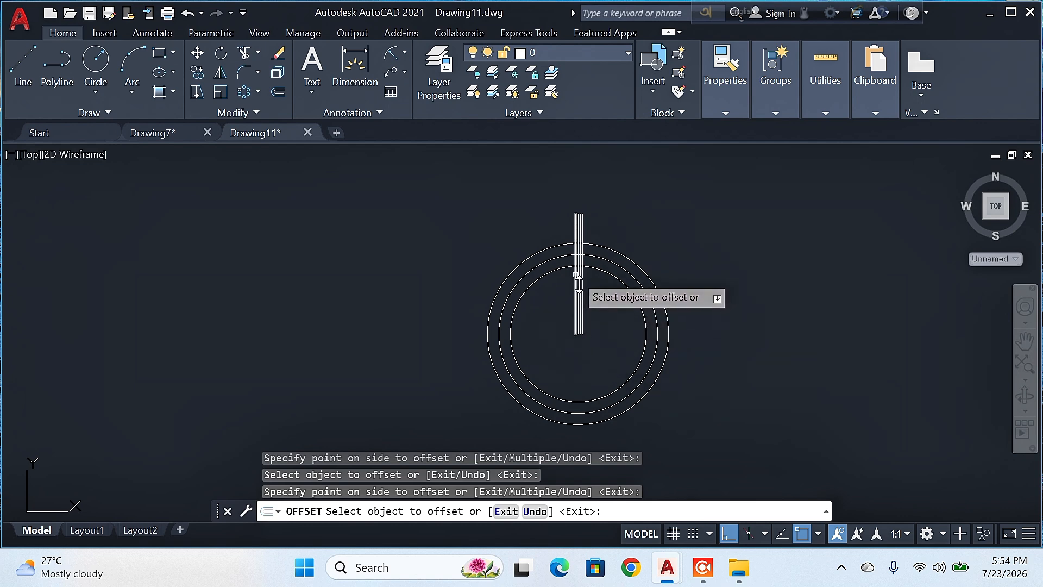
{"action": "left_click", "coordinate": [576, 311]}
{"action": "left_click", "coordinate": [563, 310]}
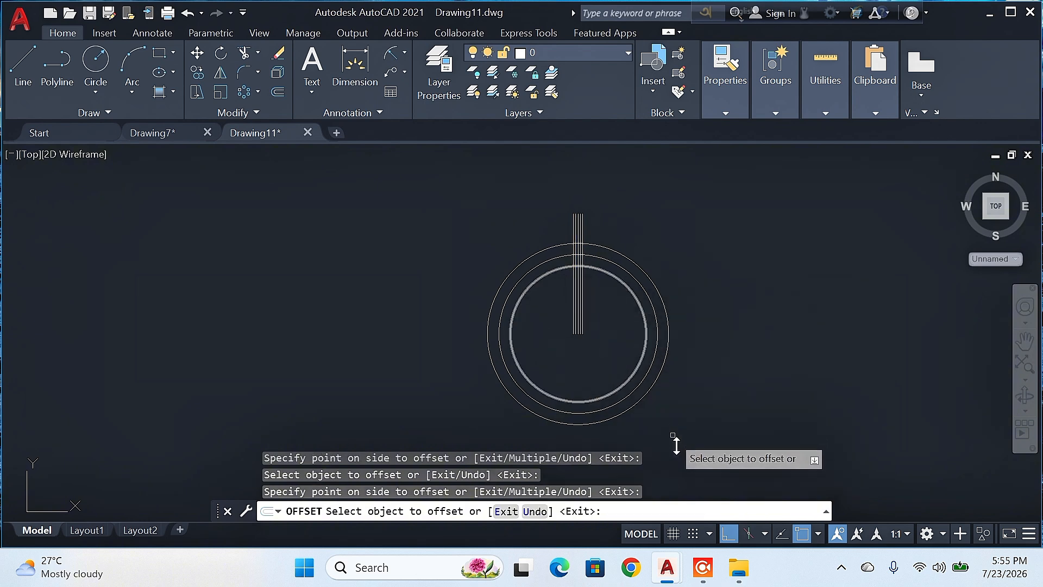
{"action": "key", "text": "Return"}
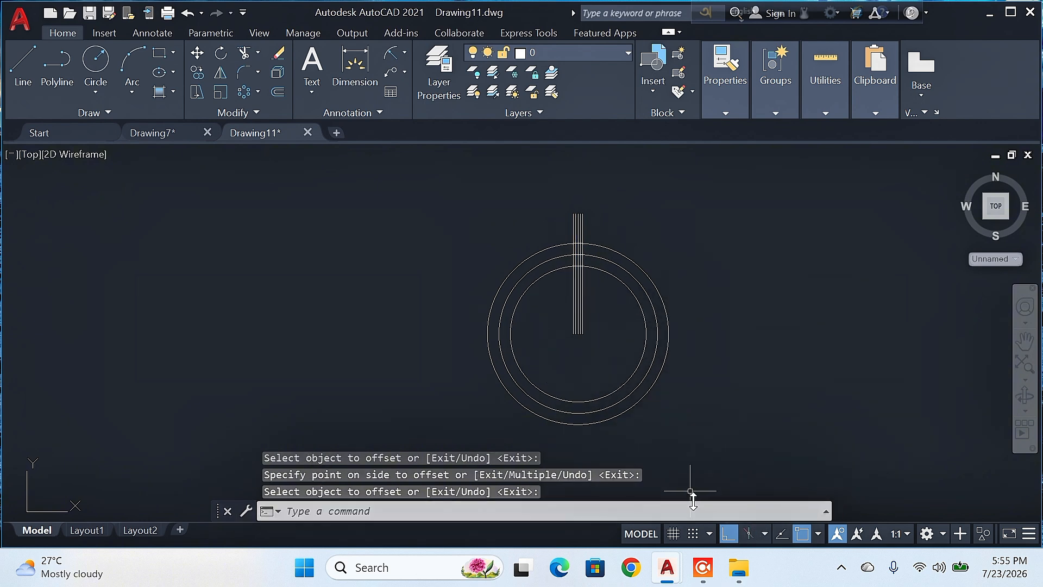
Step: Turn off Ortho mode
{"action": "left_click", "coordinate": [728, 534]}
{"action": "scroll", "coordinate": [550, 240], "scroll_direction": "down", "scroll_amount": 4}
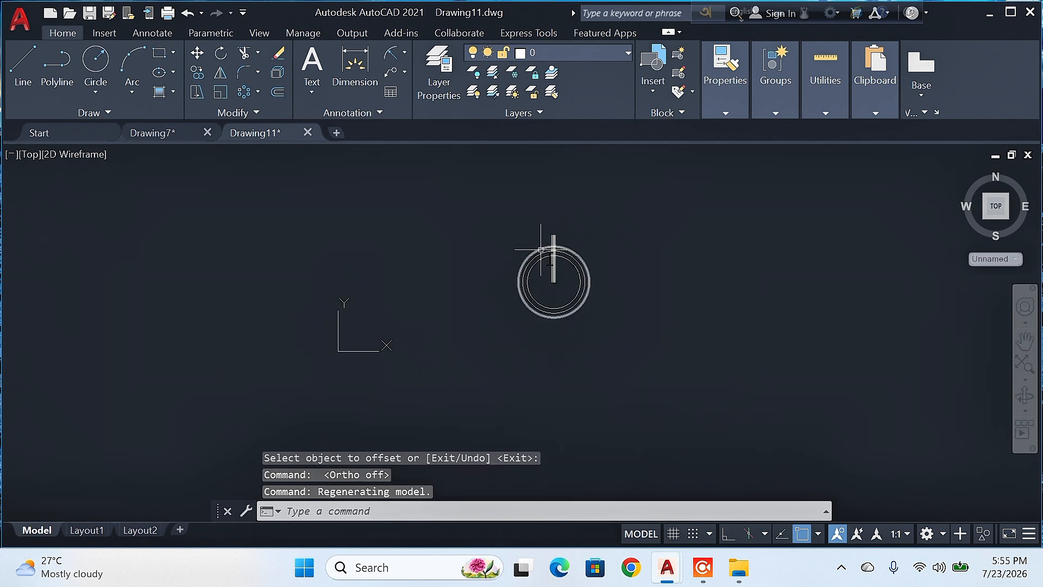
{"action": "scroll", "coordinate": [546, 250], "scroll_direction": "up", "scroll_amount": 8}
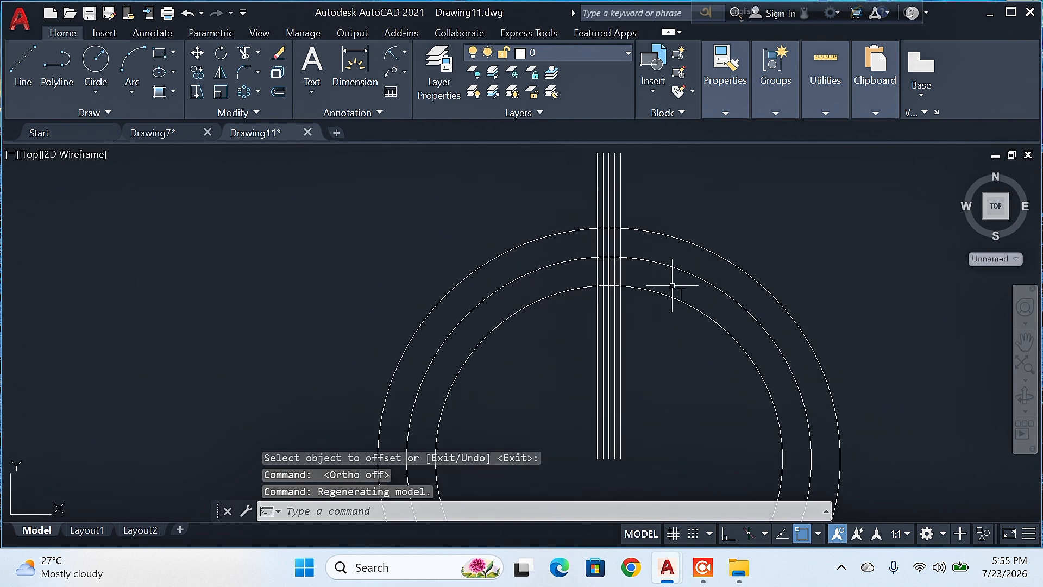
{"action": "scroll", "coordinate": [672, 285], "scroll_direction": "up", "scroll_amount": 3}
{"action": "scroll", "coordinate": [673, 284], "scroll_direction": "down", "scroll_amount": 2}
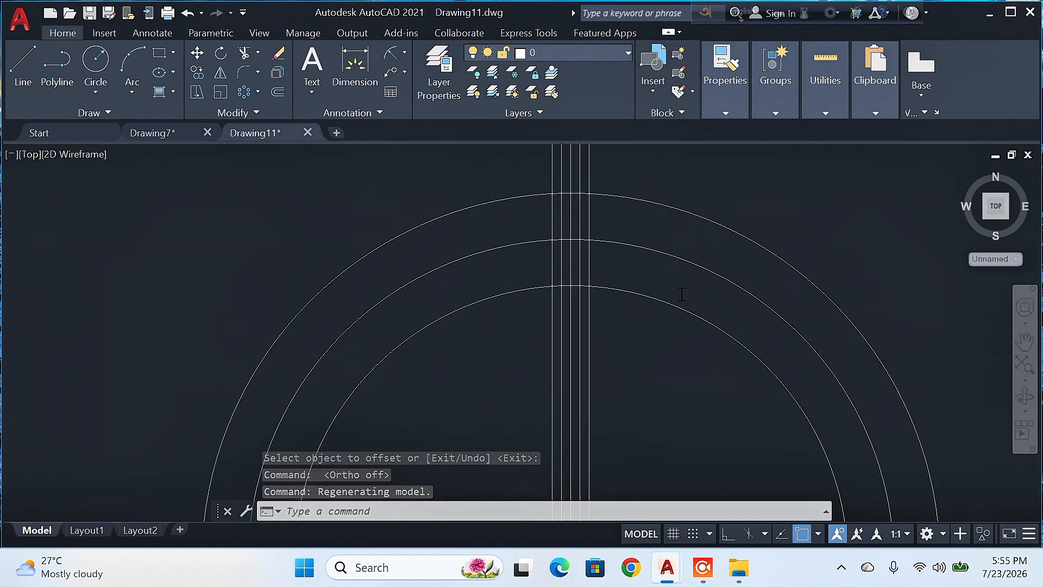
{"action": "scroll", "coordinate": [694, 221], "scroll_direction": "down", "scroll_amount": 1}
{"action": "scroll", "coordinate": [718, 244], "scroll_direction": "up", "scroll_amount": 3}
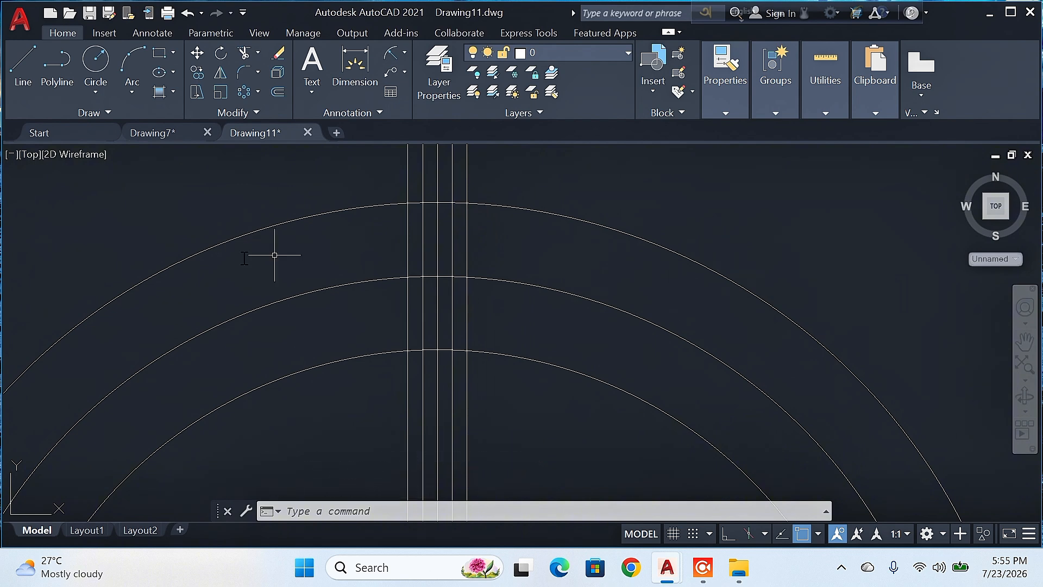
{"action": "left_click", "coordinate": [131, 55]}
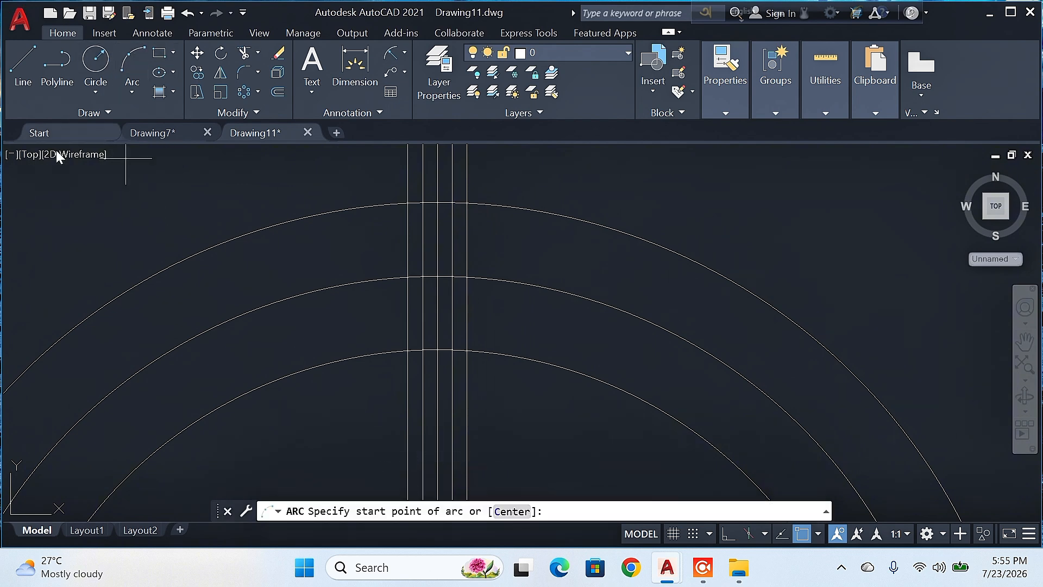
{"action": "left_click", "coordinate": [410, 350]}
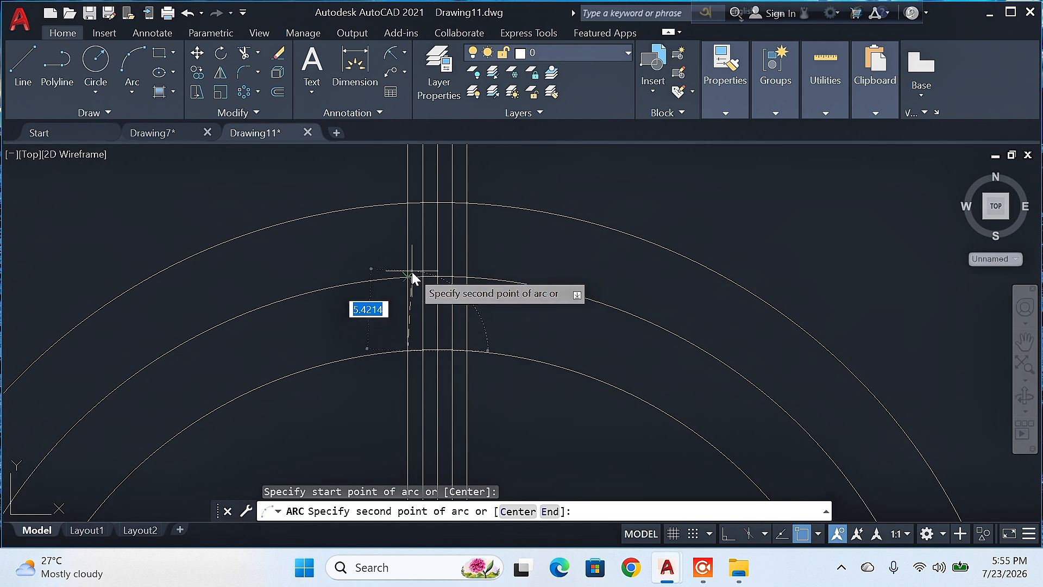
{"action": "left_click", "coordinate": [422, 277]}
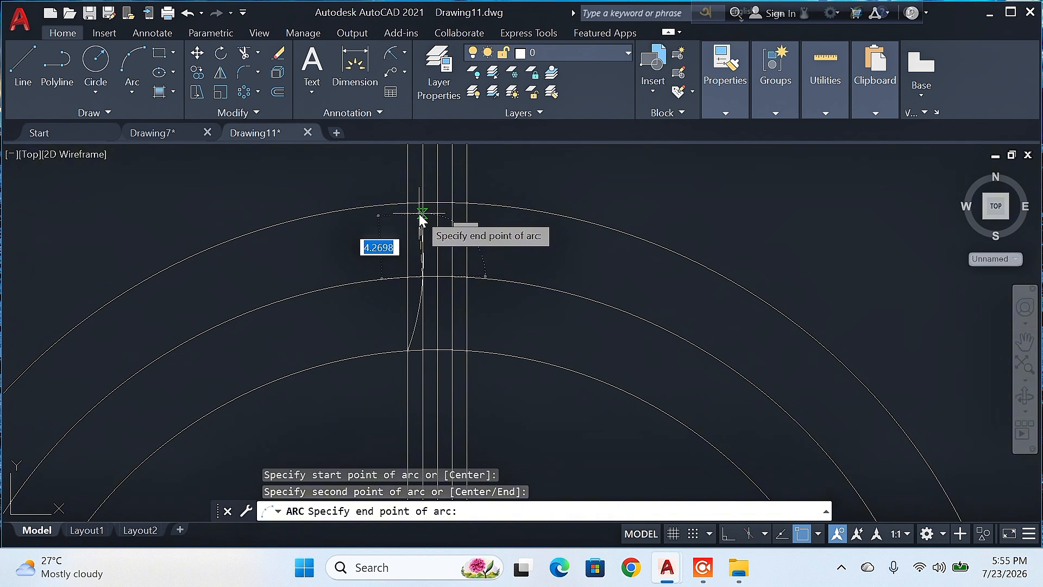
{"action": "key", "text": "Escape"}
Step: Draw a three-point arc from the leftmost line's crossing with the inner circle, through its middle-circle crossing, to the adjacent line's crossing with the outer circle
{"action": "left_click", "coordinate": [127, 55]}
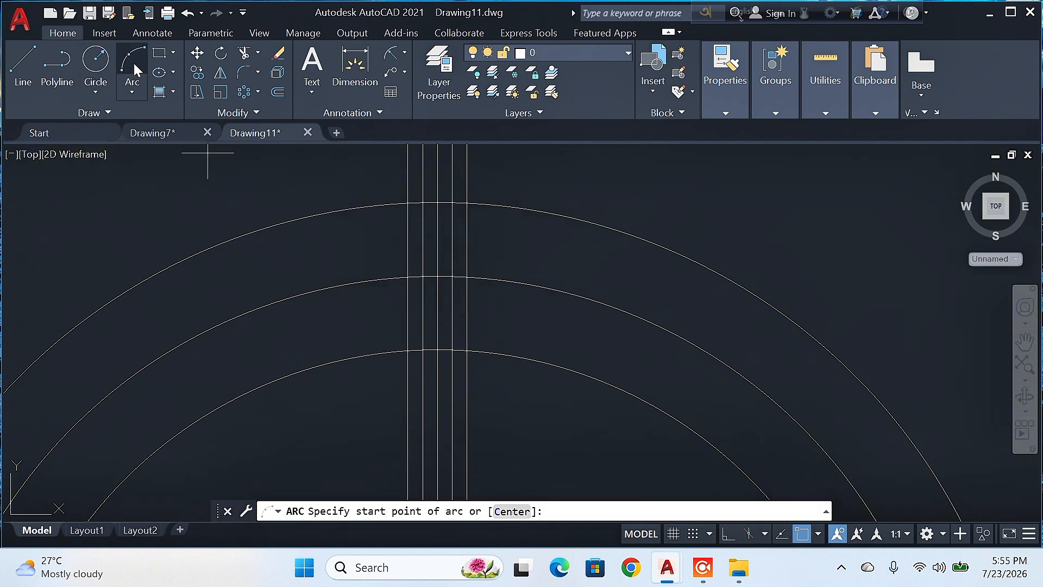
{"action": "left_click", "coordinate": [407, 351]}
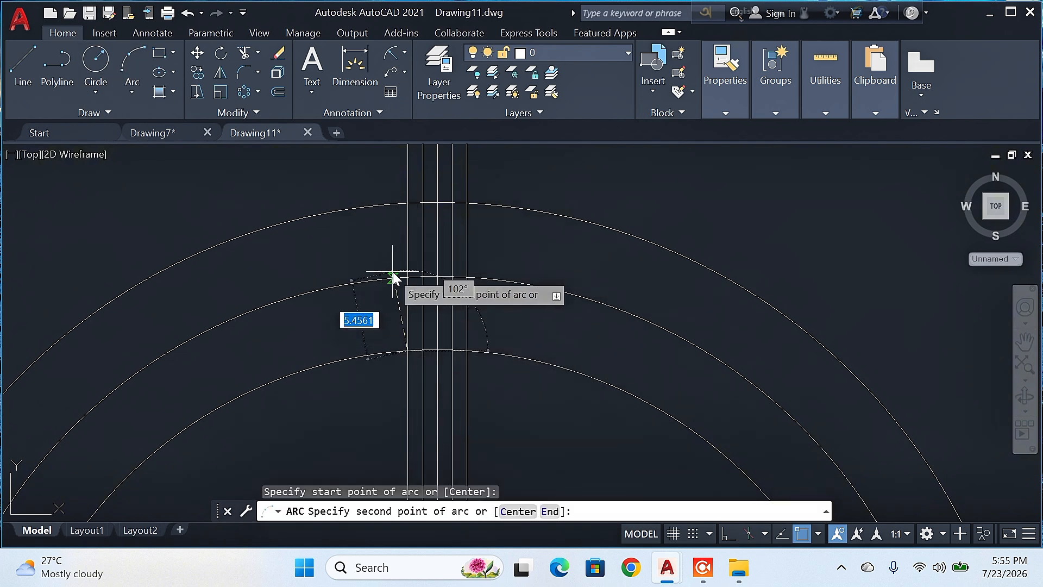
{"action": "left_click", "coordinate": [408, 277]}
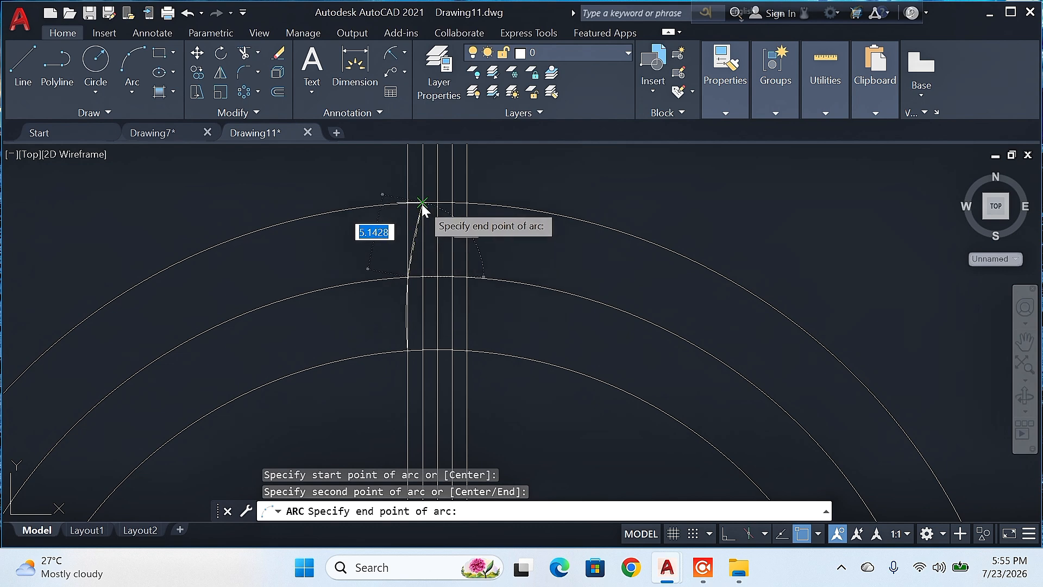
{"action": "left_click", "coordinate": [422, 204]}
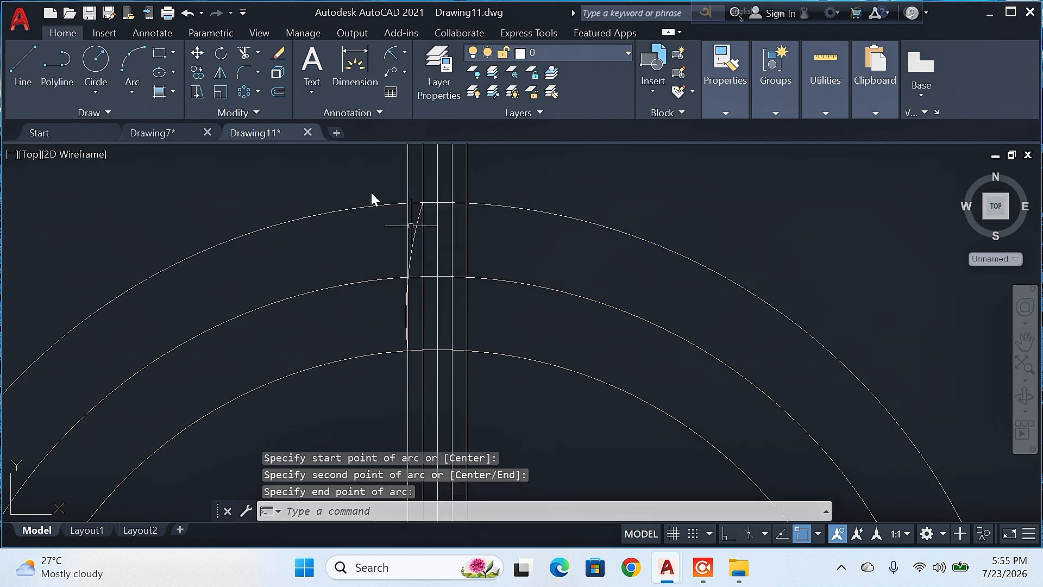
{"action": "left_click", "coordinate": [126, 61]}
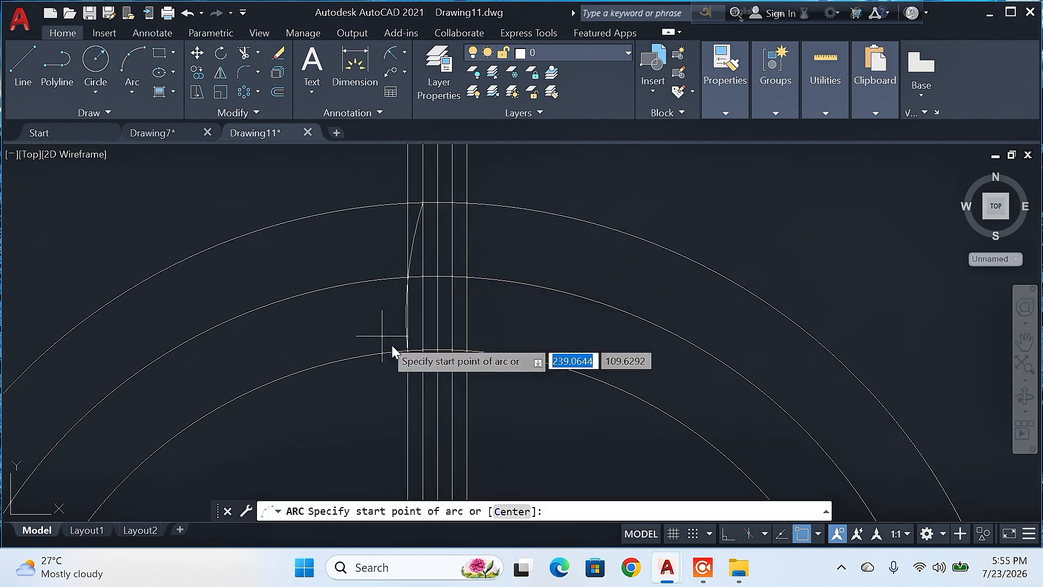
{"action": "left_click", "coordinate": [465, 351]}
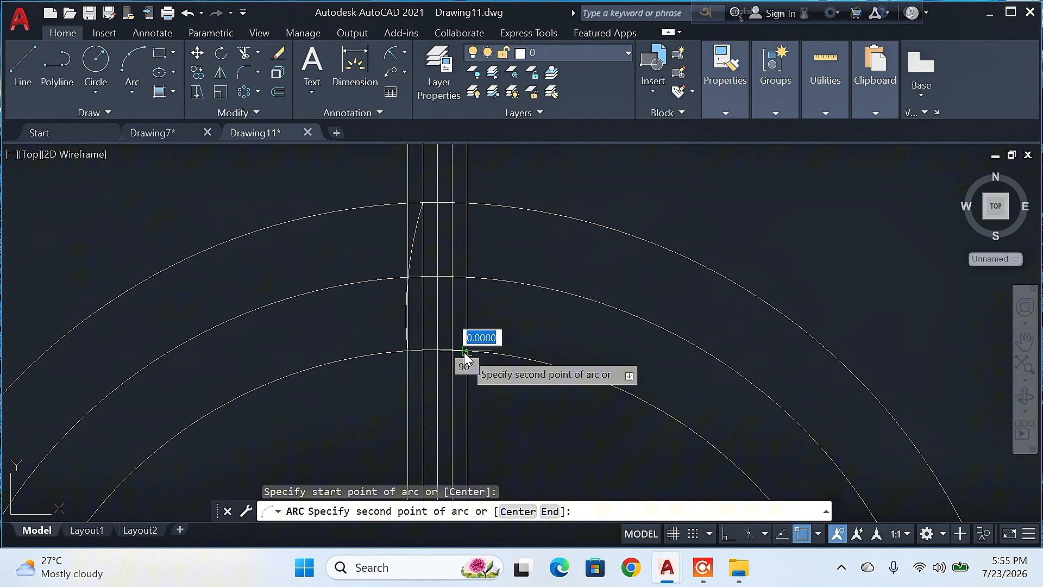
{"action": "left_click", "coordinate": [452, 276]}
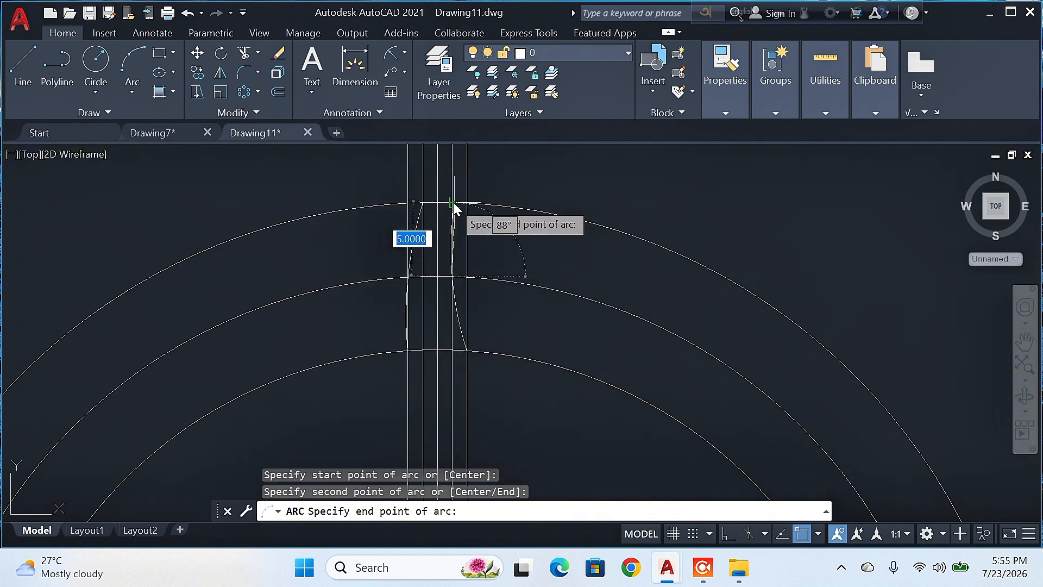
{"action": "key", "text": "Escape"}
Step: Draw the mirrored right flank arc from the rightmost line at the inner circle, through the middle circle, to the adjacent line at the outer circle
{"action": "left_click", "coordinate": [126, 64]}
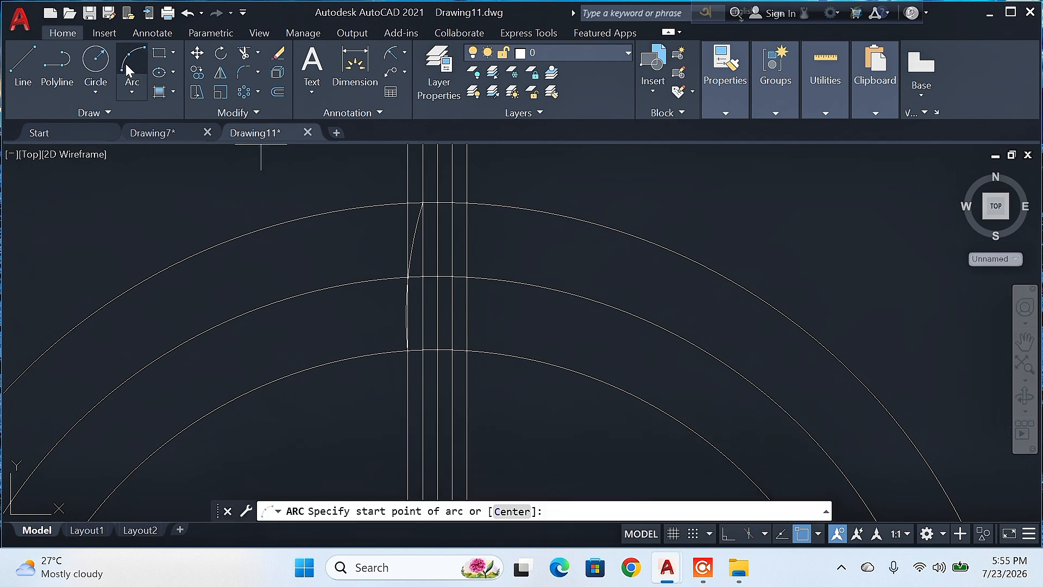
{"action": "left_click", "coordinate": [466, 350]}
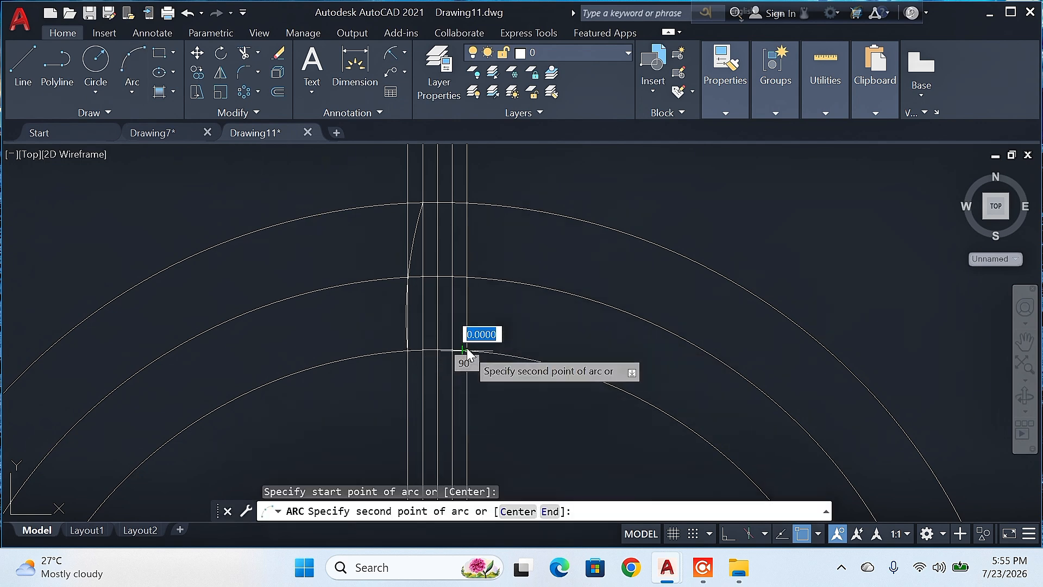
{"action": "left_click", "coordinate": [465, 277]}
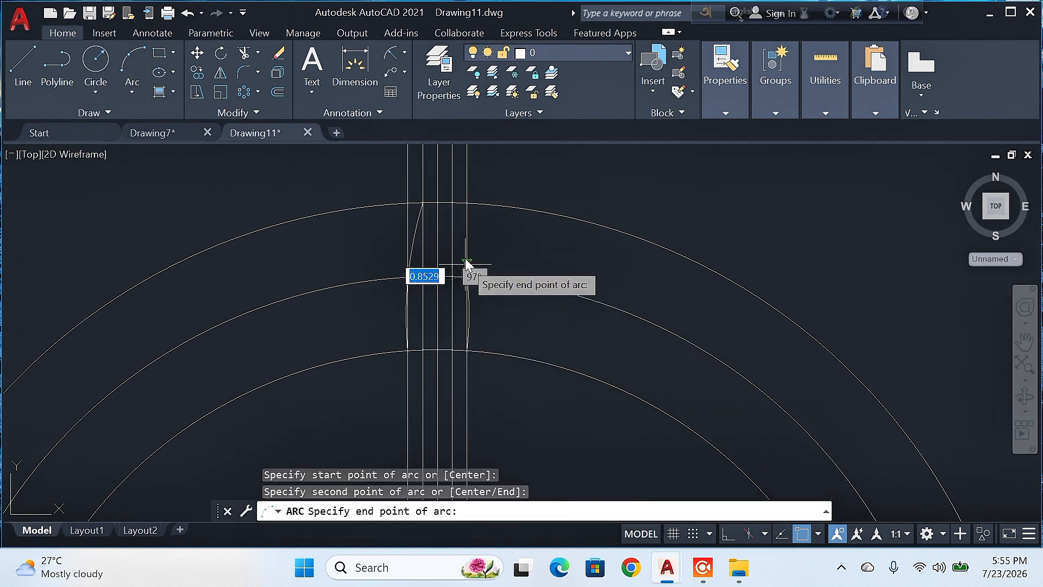
{"action": "left_click", "coordinate": [452, 203]}
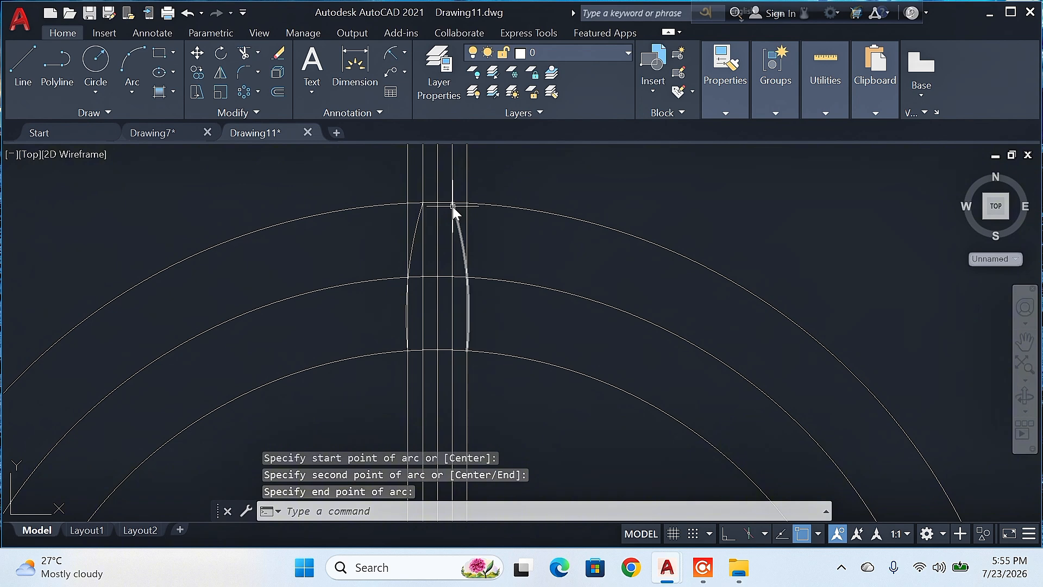
{"action": "key", "text": "Return"}
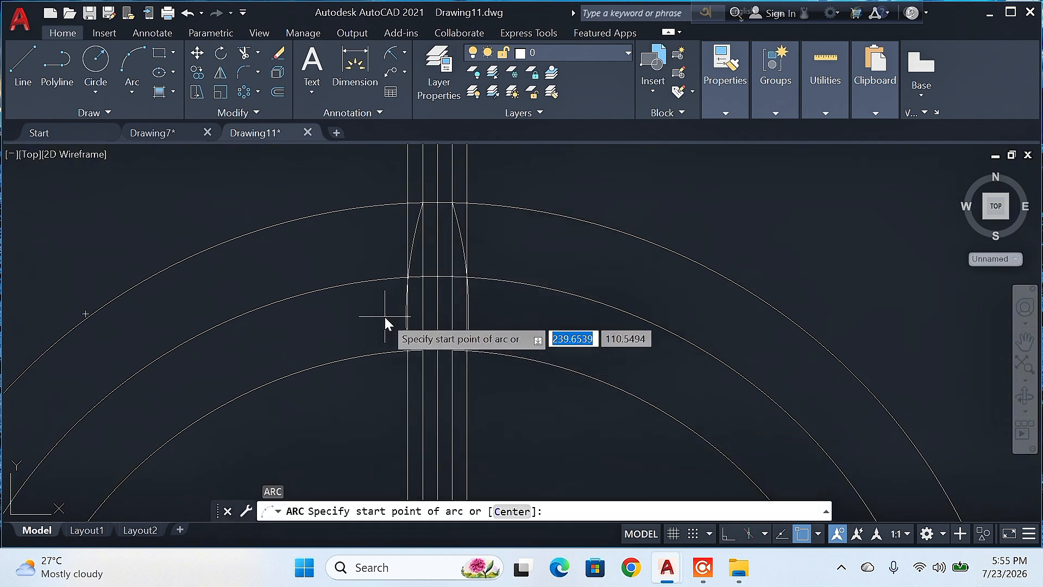
{"action": "key", "text": "Return"}
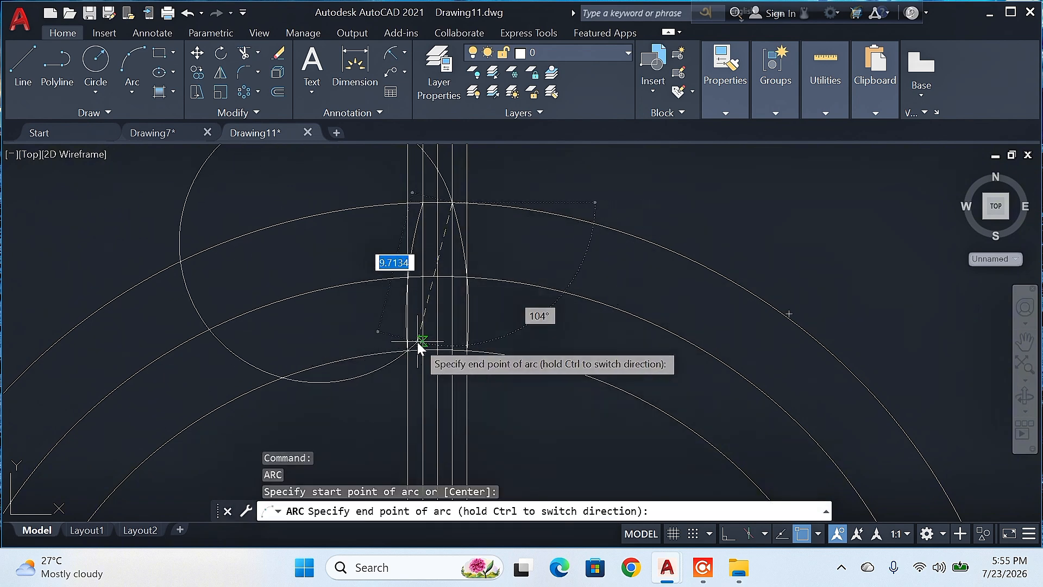
{"action": "key", "text": "Return"}
{"action": "key", "text": "Escape"}
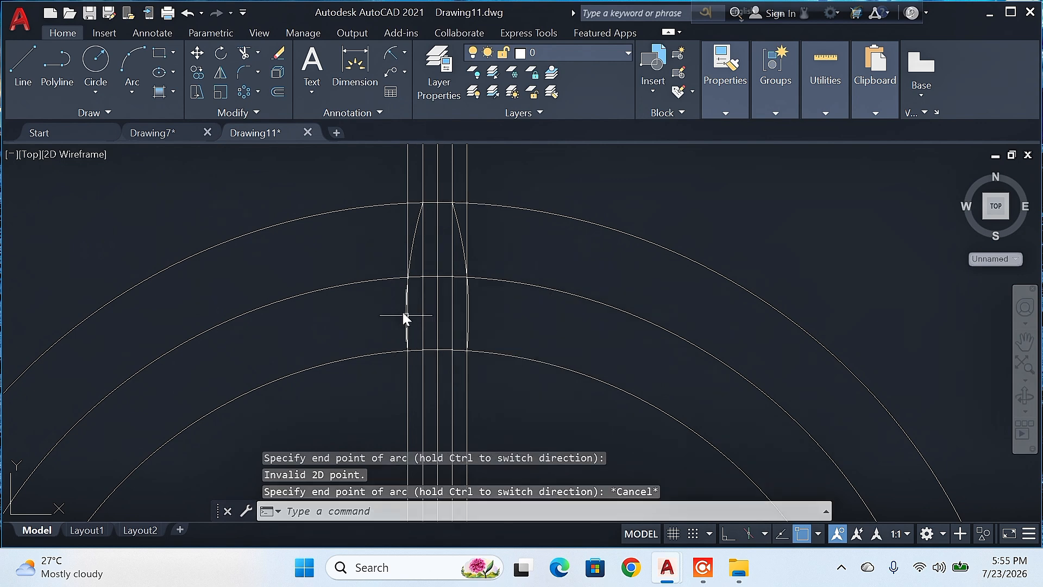
{"action": "left_click", "coordinate": [278, 54]}
{"action": "left_click", "coordinate": [408, 177]}
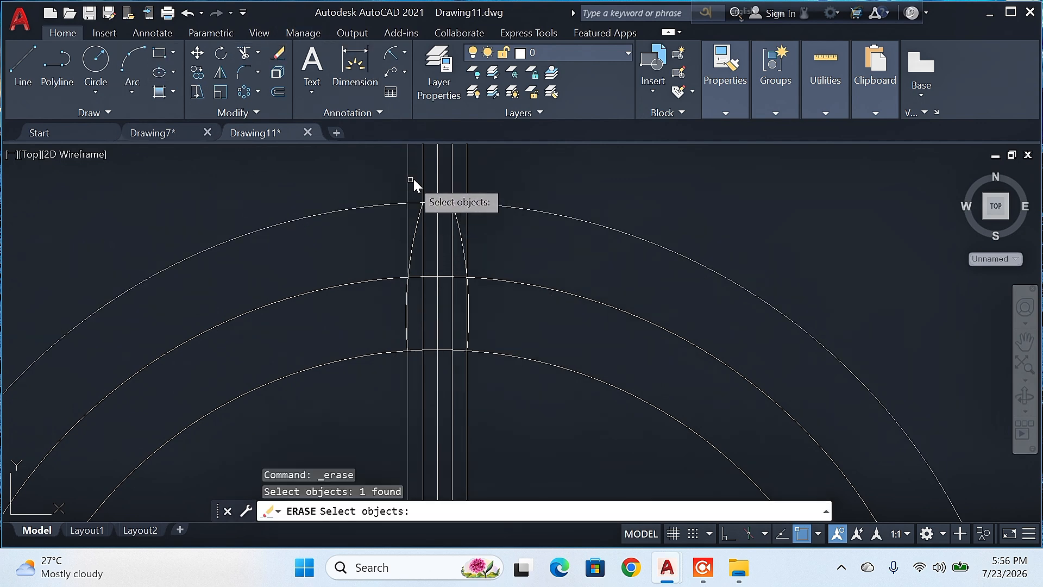
{"action": "left_click", "coordinate": [437, 175]}
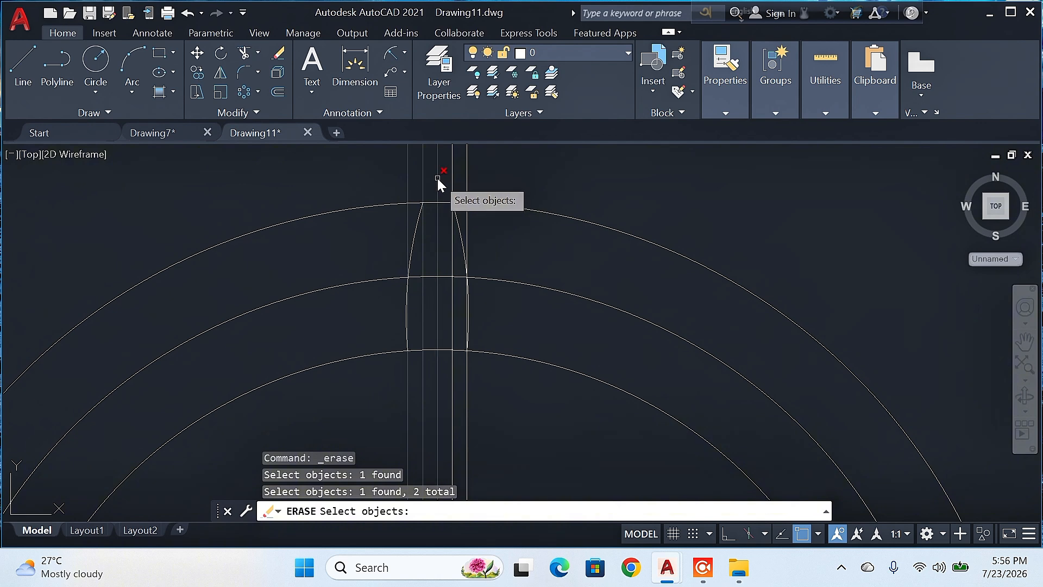
{"action": "left_click", "coordinate": [438, 178]}
{"action": "left_click", "coordinate": [452, 175]}
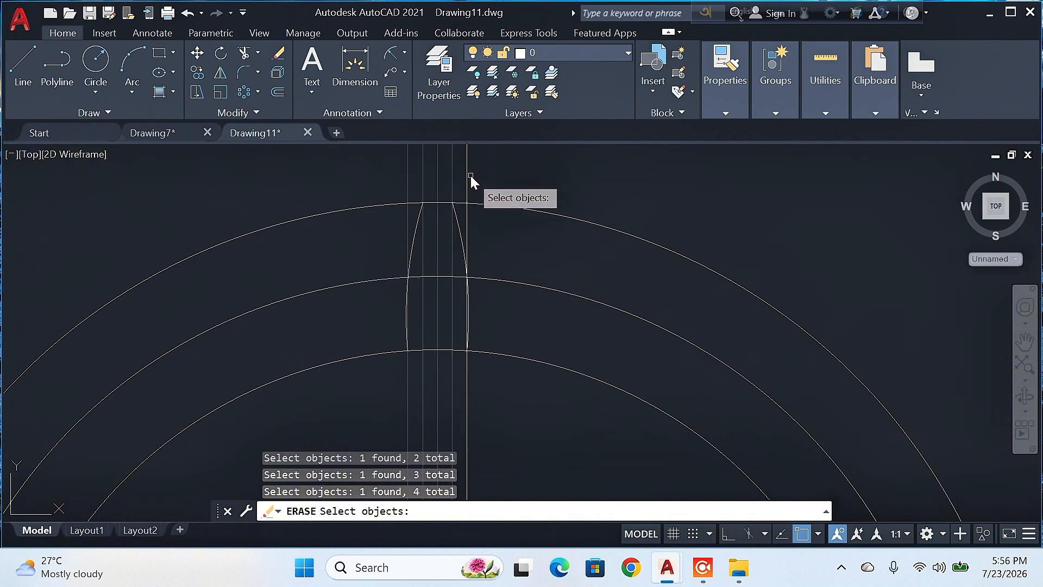
{"action": "left_click", "coordinate": [468, 177]}
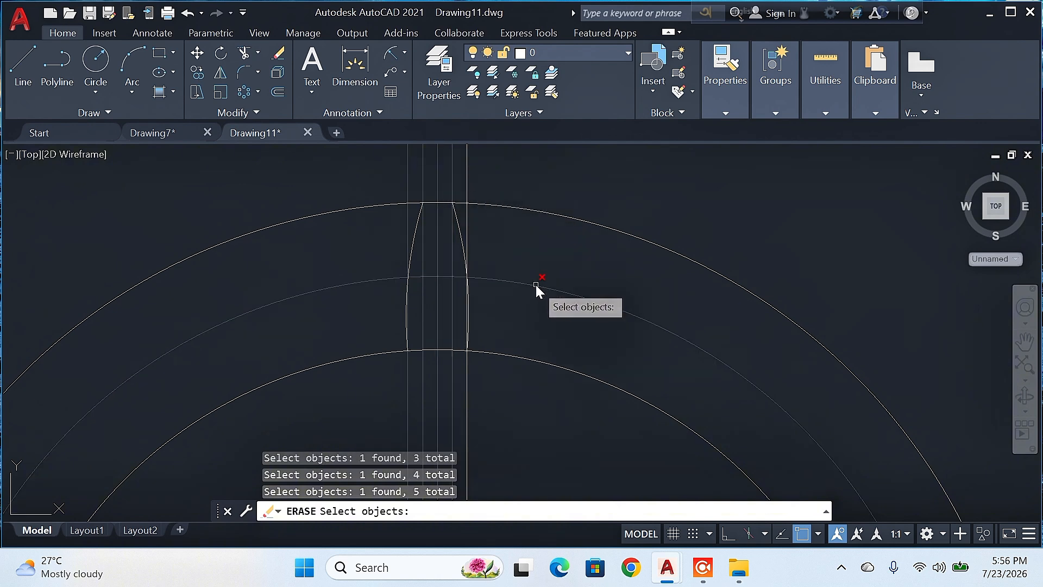
{"action": "left_click", "coordinate": [536, 284]}
{"action": "key", "text": "Escape"}
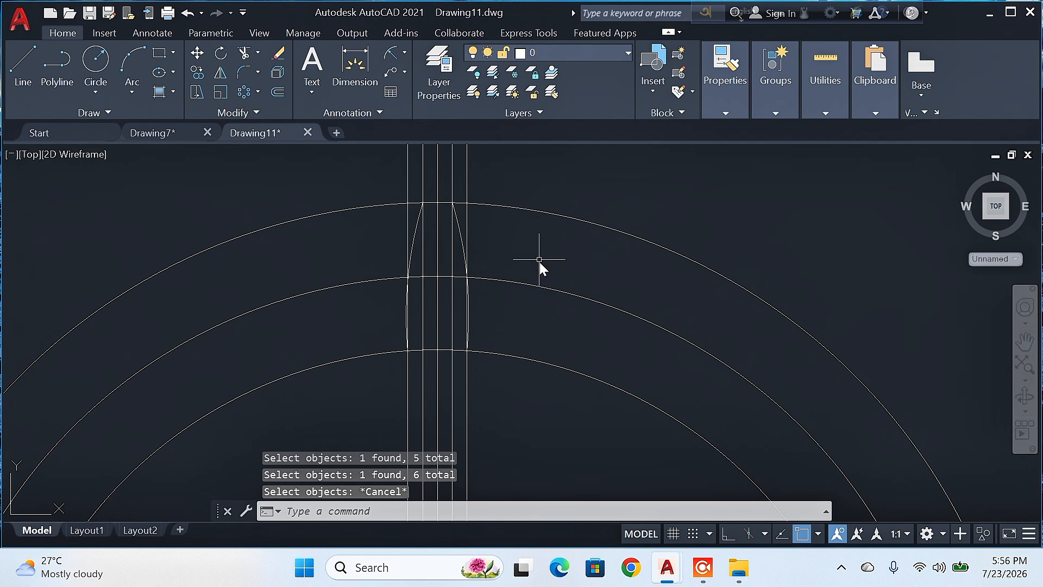
Step: Erase the vertical center line, its parallel offset lines and the middle circle, keeping both flank arcs
{"action": "left_click", "coordinate": [278, 54]}
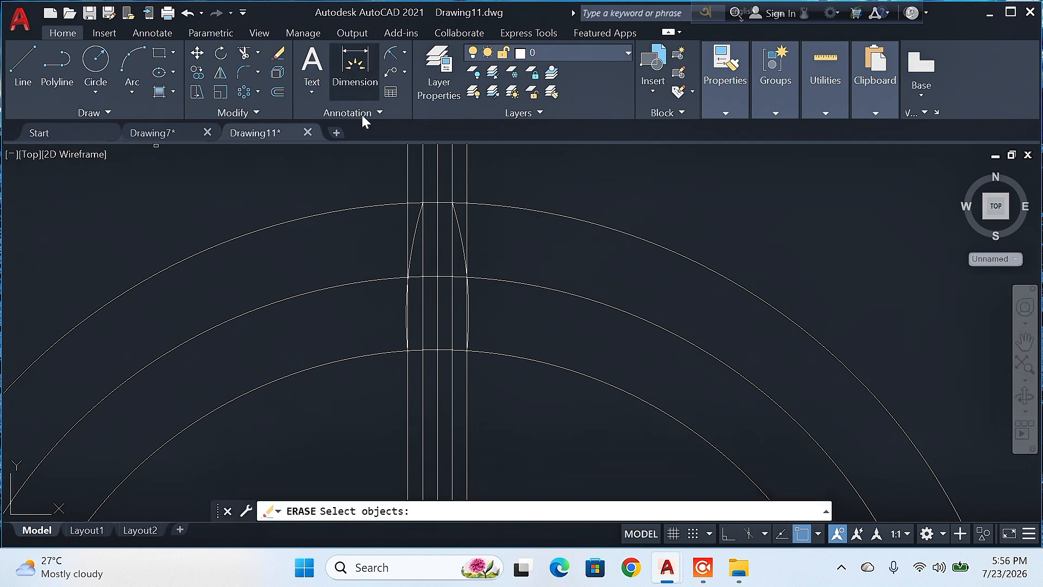
{"action": "left_click", "coordinate": [429, 170]}
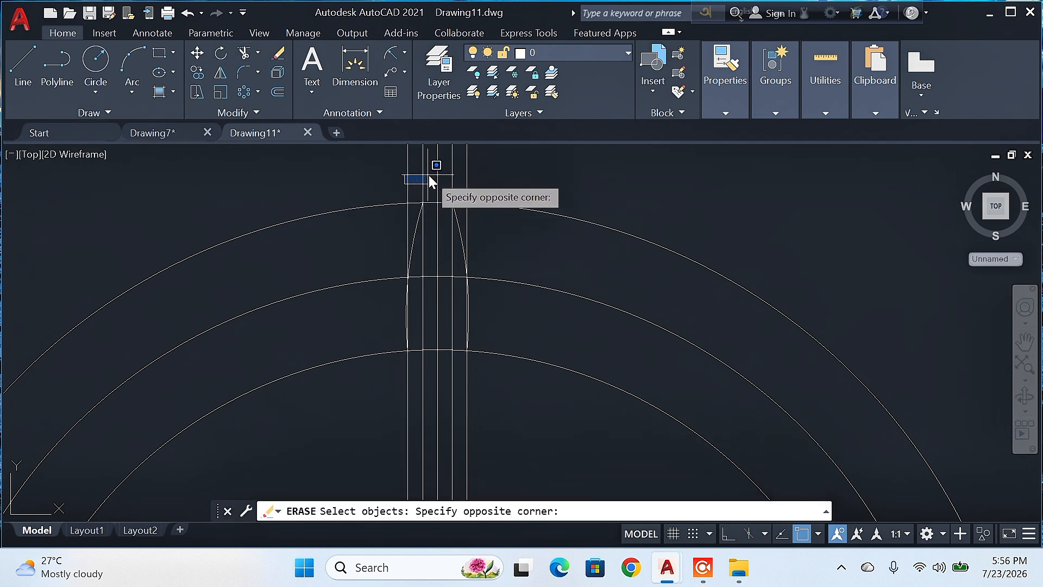
{"action": "left_click", "coordinate": [473, 177]}
{"action": "left_click", "coordinate": [467, 177]}
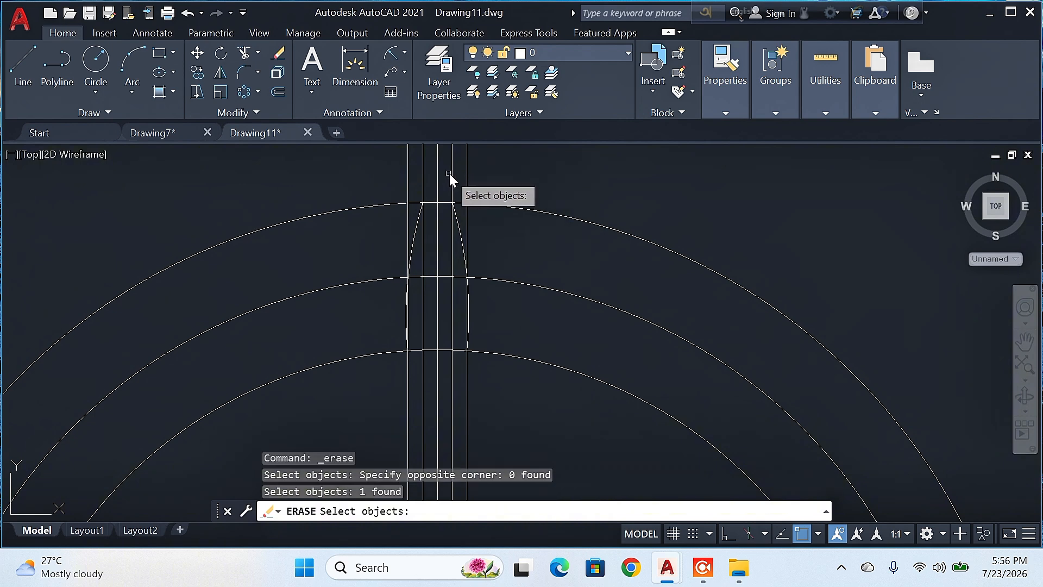
{"action": "left_click", "coordinate": [452, 174]}
{"action": "left_click", "coordinate": [438, 172]}
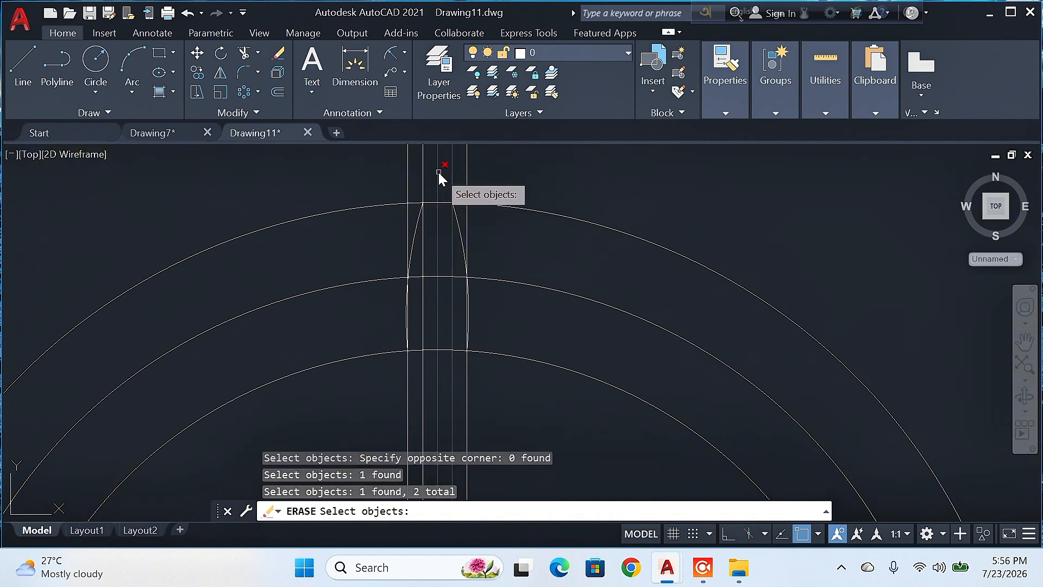
{"action": "left_click", "coordinate": [423, 175]}
{"action": "left_click", "coordinate": [408, 179]}
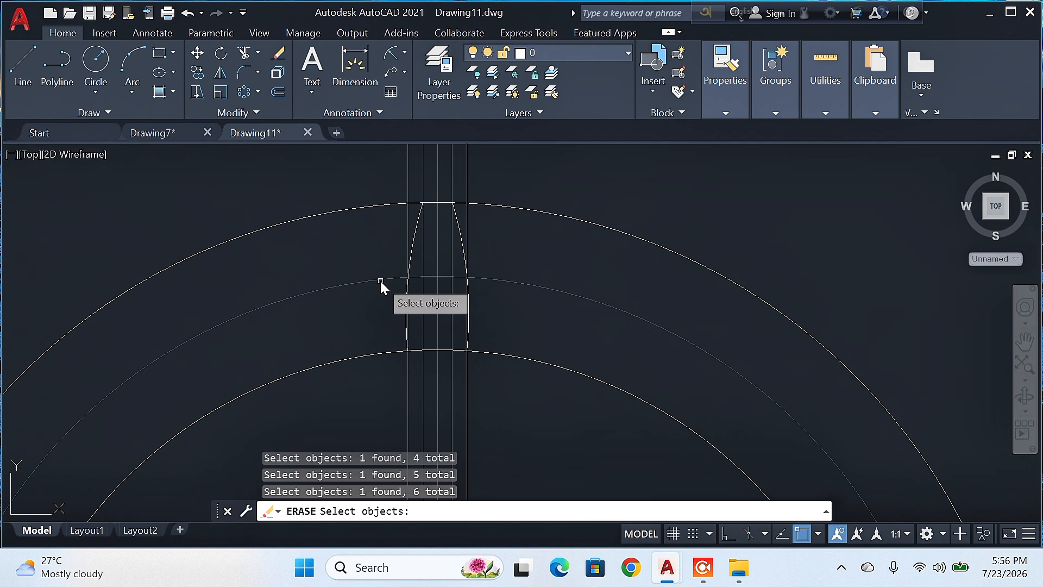
{"action": "key", "text": "Return"}
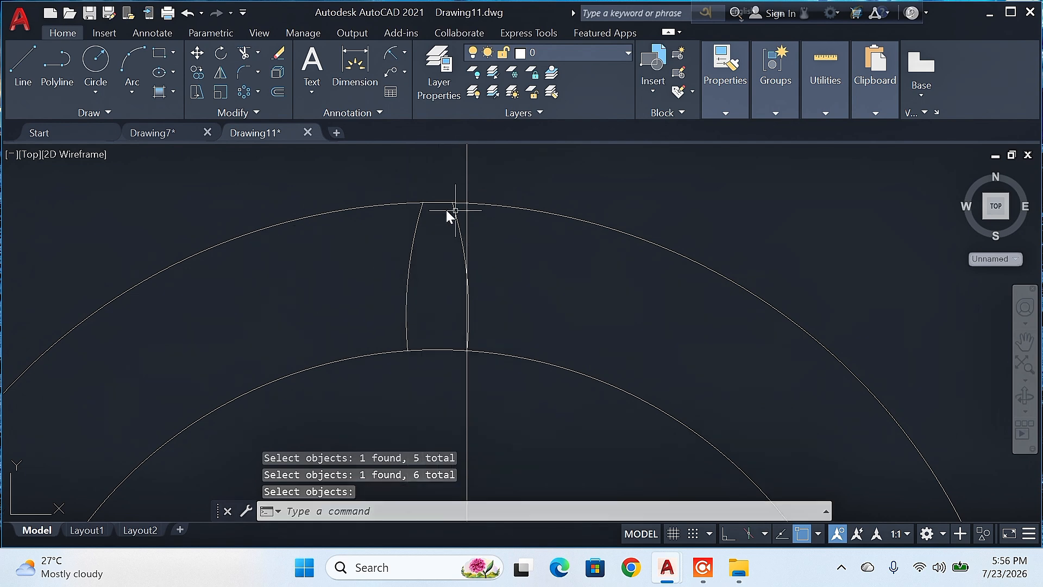
Step: Erase the leftover vertical line running past the tooth's right flank
{"action": "left_click", "coordinate": [274, 56]}
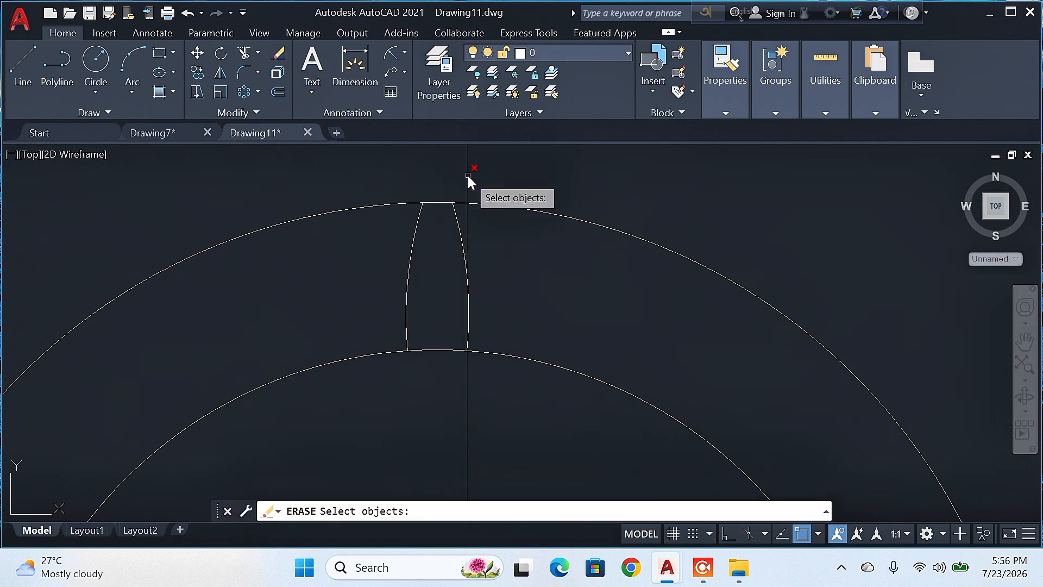
{"action": "left_click", "coordinate": [468, 176]}
{"action": "key", "text": "Return"}
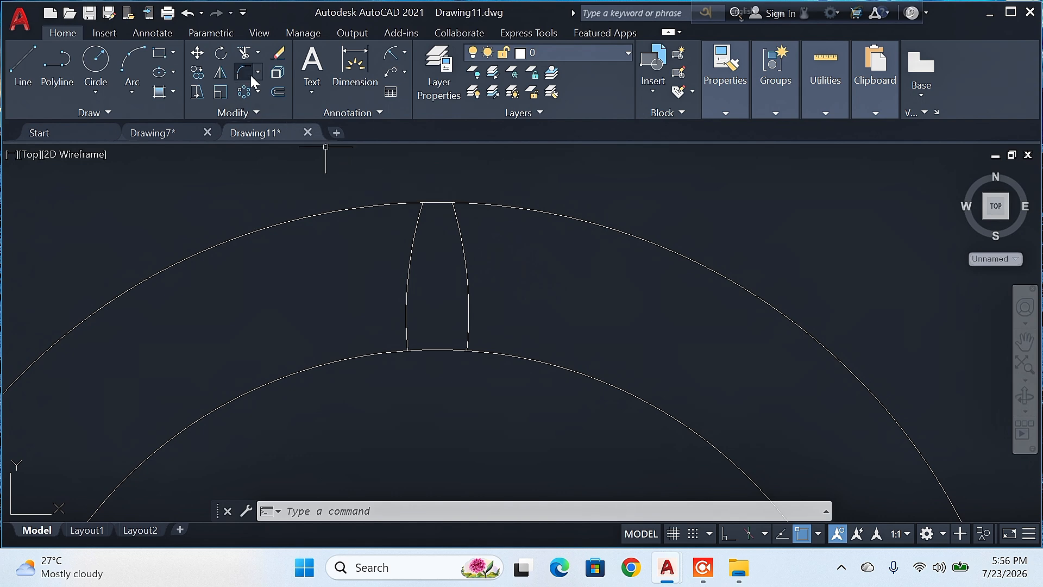
Step: Trim away the outer circle outside the tooth, keeping only the short segment across the tooth tip
{"action": "left_click", "coordinate": [244, 53]}
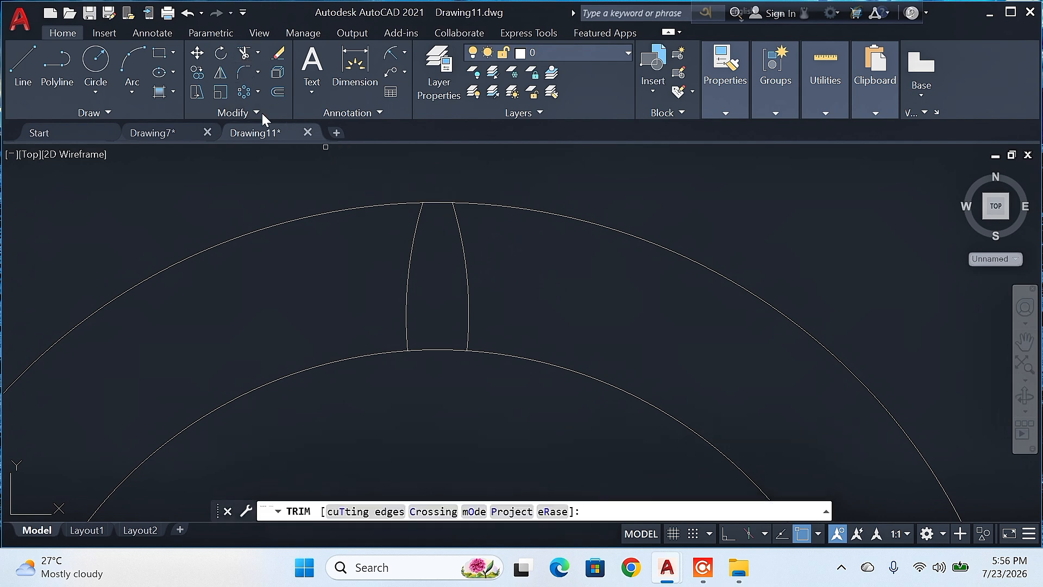
{"action": "left_click", "coordinate": [335, 211]}
{"action": "key", "text": "Return"}
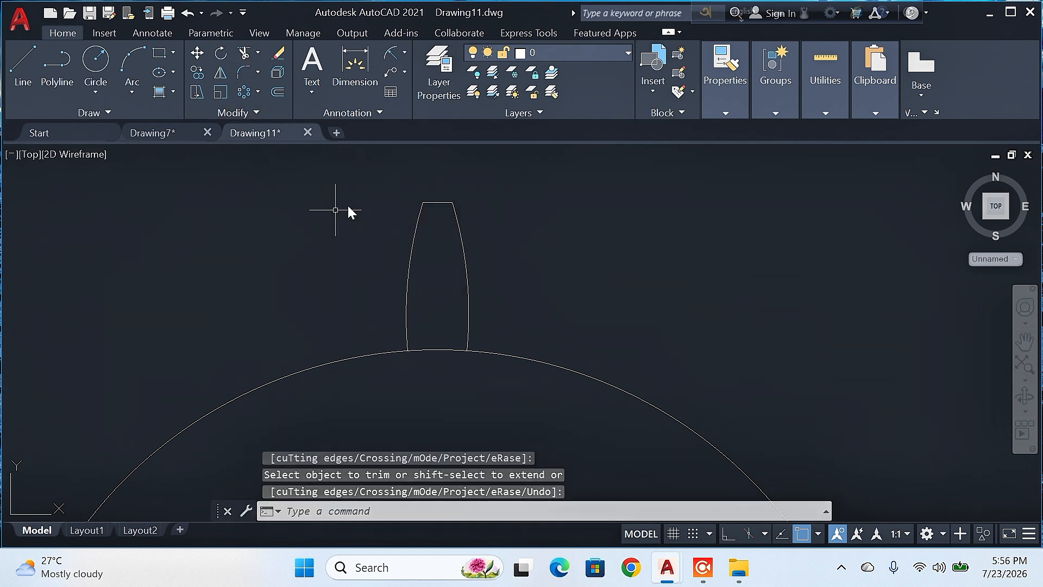
Step: Join the tooth's two flank arcs and its tip segment into a single polyline
{"action": "scroll", "coordinate": [809, 314], "scroll_direction": "down", "scroll_amount": 5}
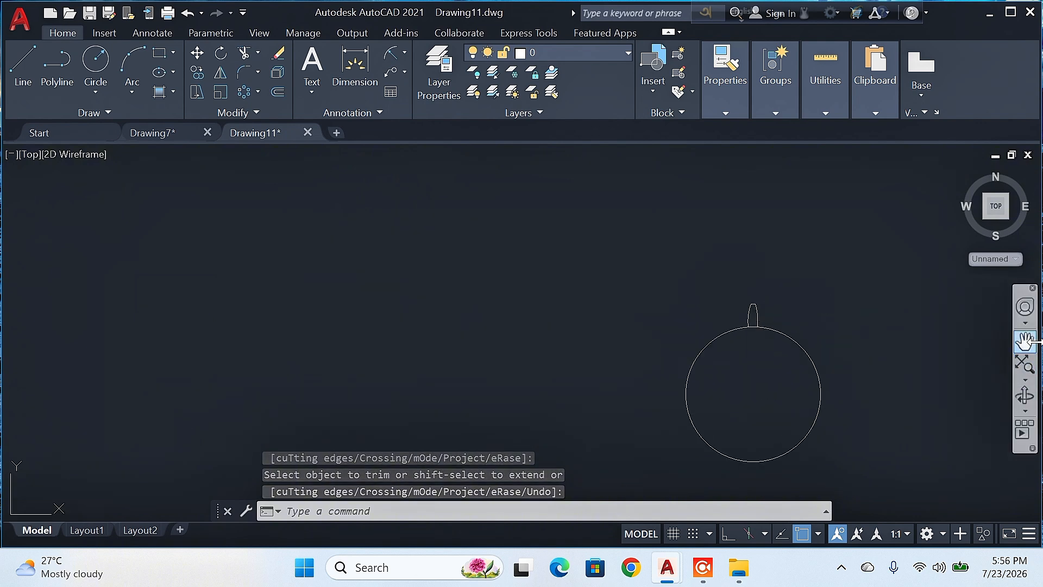
{"action": "left_click", "coordinate": [1025, 341]}
{"action": "mouse_move", "coordinate": [920, 349]}
{"action": "left_mouse_down"}
{"action": "mouse_move", "coordinate": [726, 244]}
{"action": "mouse_move", "coordinate": [668, 272]}
{"action": "left_mouse_up"}
{"action": "key", "text": "Escape"}
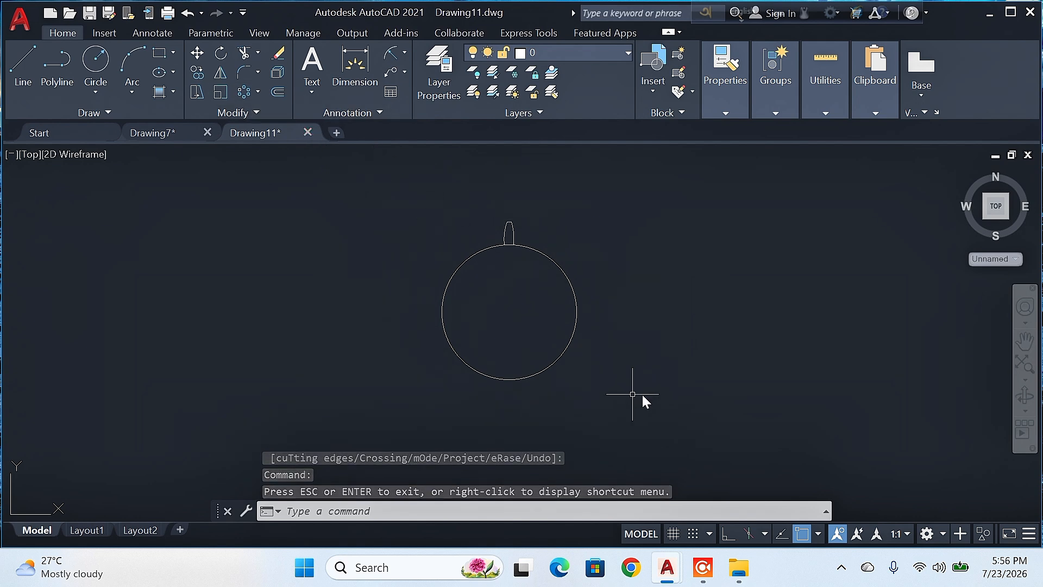
{"action": "left_click", "coordinate": [245, 95]}
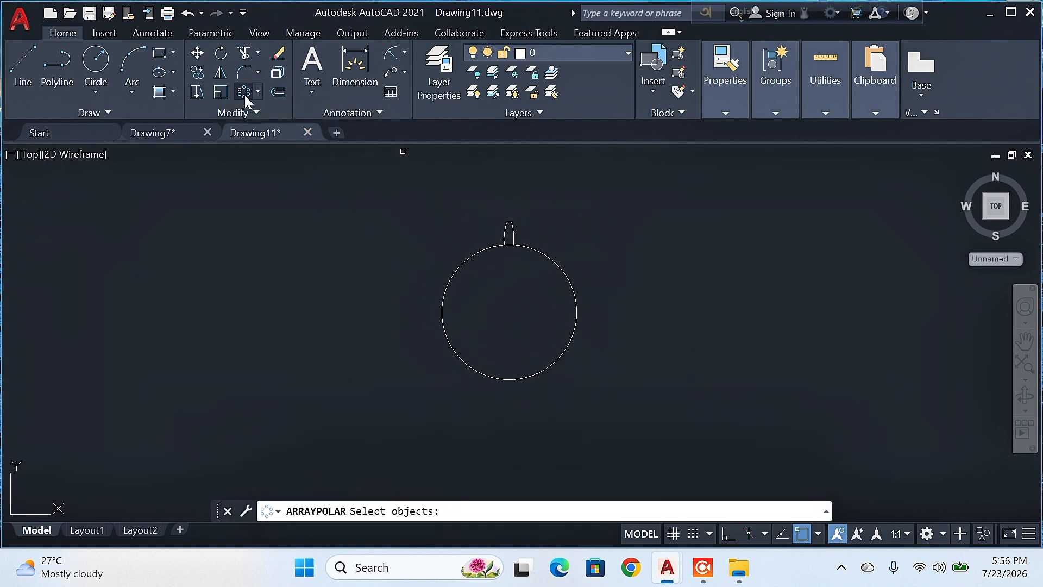
{"action": "key", "text": "Escape"}
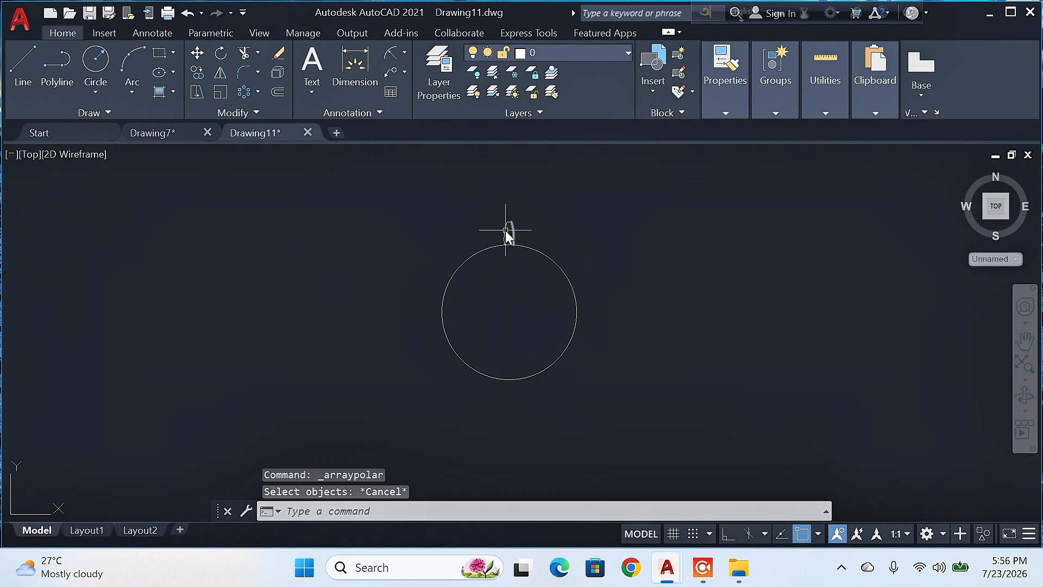
{"action": "scroll", "coordinate": [526, 234], "scroll_direction": "up", "scroll_amount": 6}
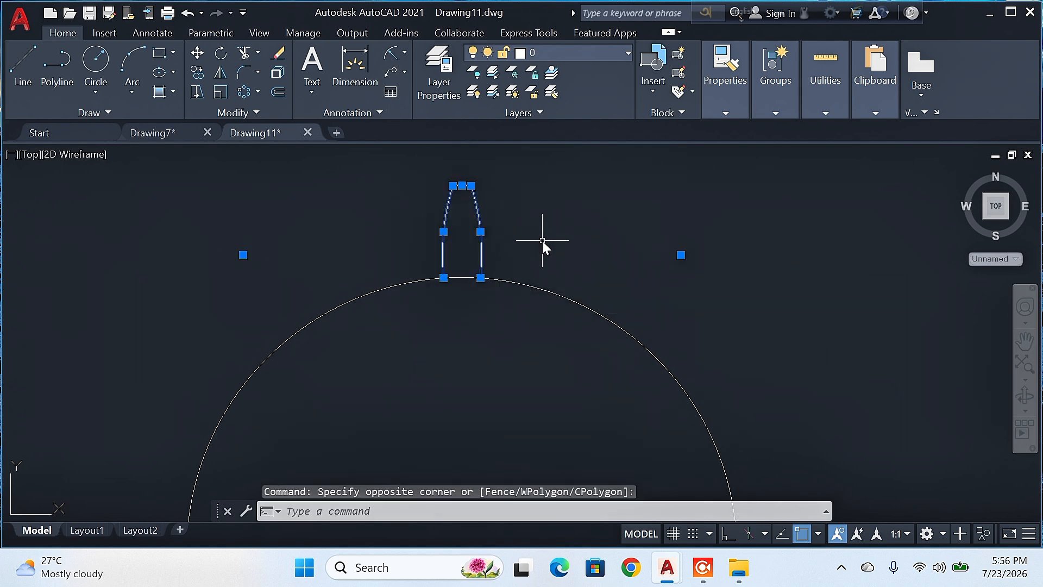
{"action": "type", "text": "J"}
{"action": "key", "text": "Return"}
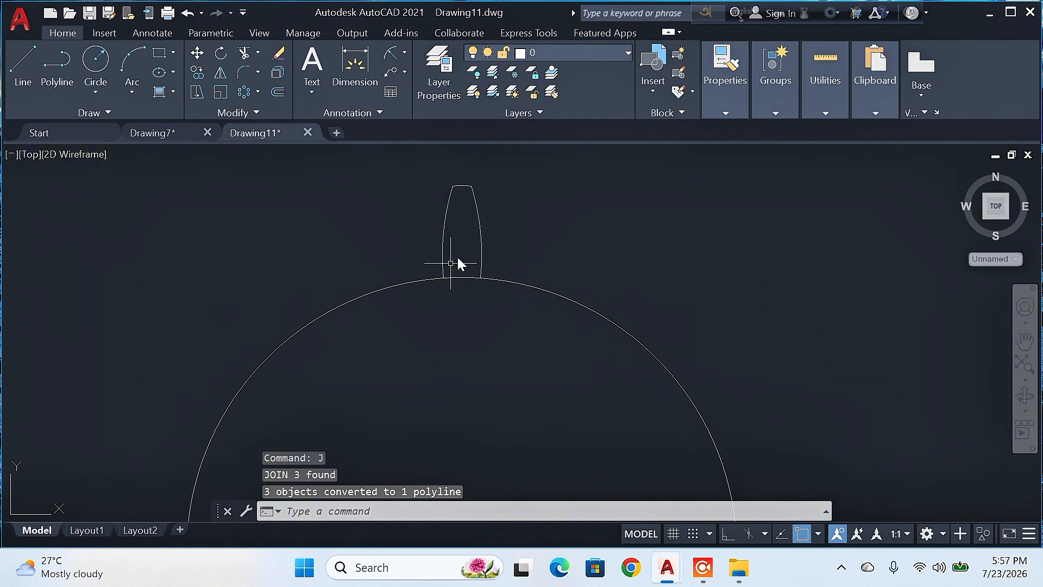
Step: Start a polar array of the joined tooth around the center of the remaining circle
{"action": "left_click", "coordinate": [244, 92]}
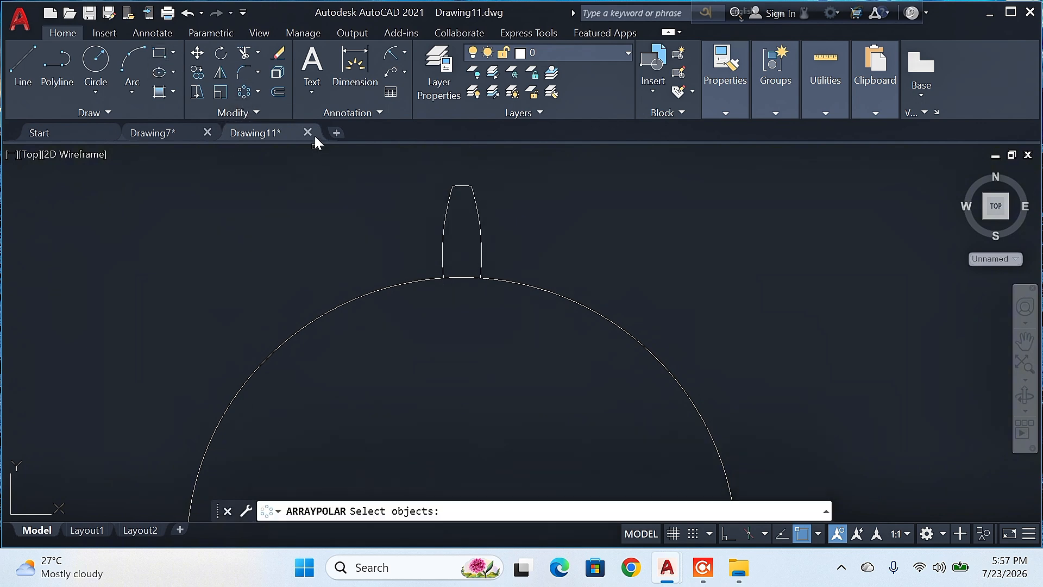
{"action": "scroll", "coordinate": [523, 215], "scroll_direction": "down", "scroll_amount": 3}
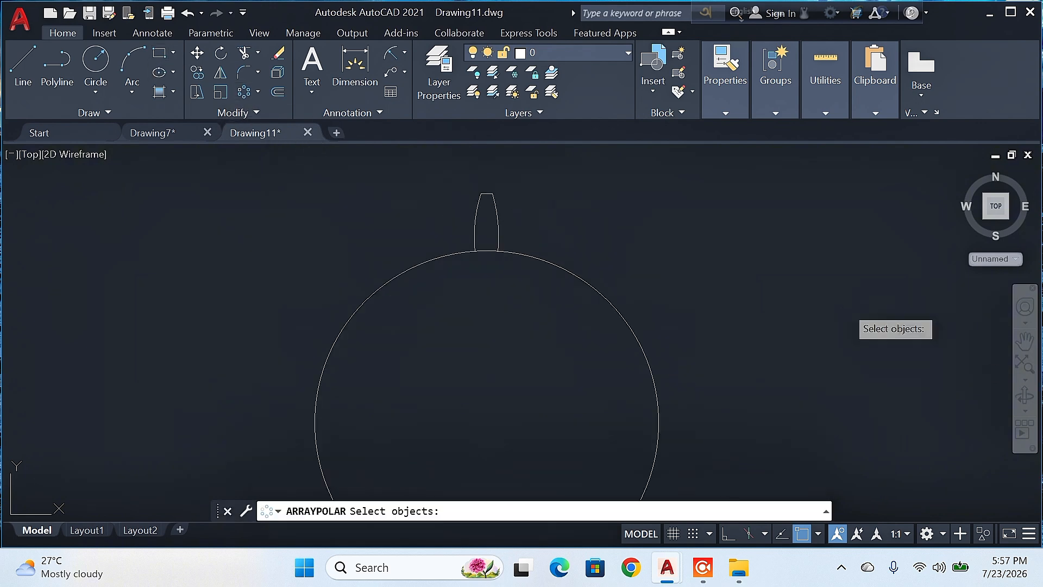
{"action": "left_click", "coordinate": [1025, 342]}
{"action": "left_click_drag", "start_coordinate": [850, 351], "coordinate": [778, 276]}
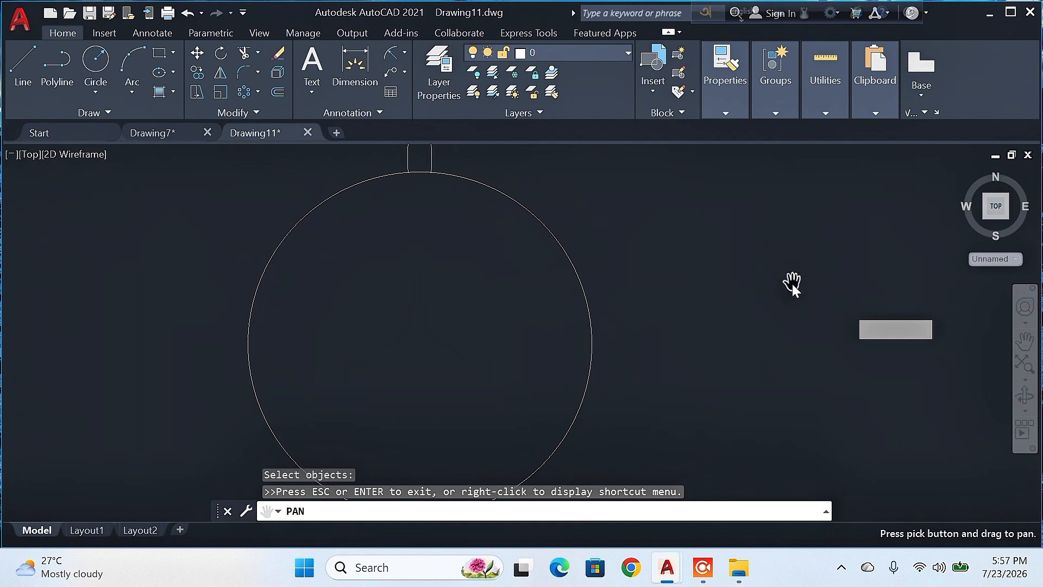
{"action": "scroll", "coordinate": [791, 285], "scroll_direction": "down", "scroll_amount": 1}
{"action": "scroll", "coordinate": [791, 285], "scroll_direction": "down", "scroll_amount": 2}
{"action": "scroll", "coordinate": [780, 283], "scroll_direction": "up", "scroll_amount": 4}
{"action": "scroll", "coordinate": [780, 283], "scroll_direction": "down", "scroll_amount": 4}
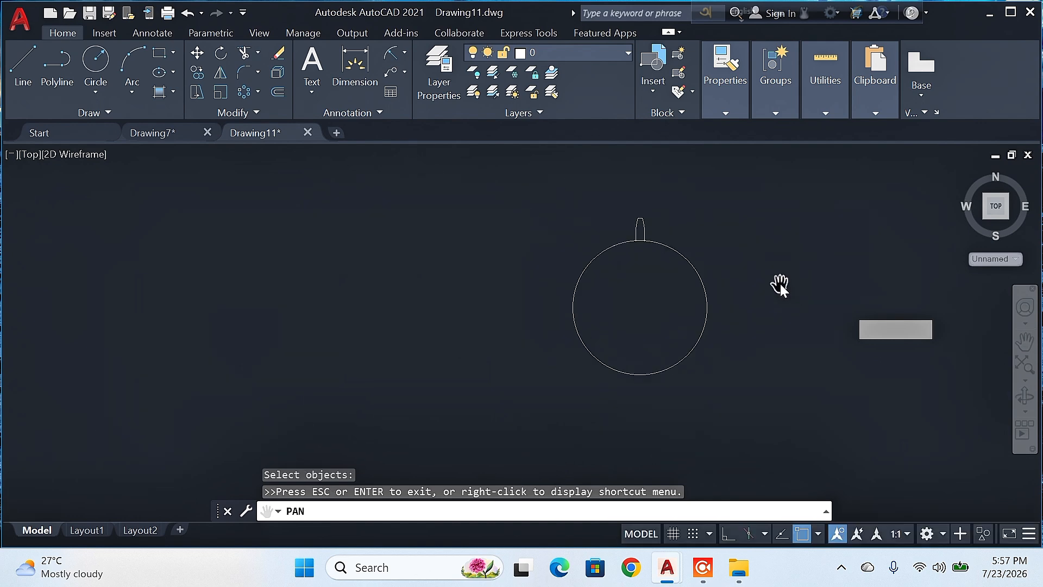
{"action": "scroll", "coordinate": [780, 281], "scroll_direction": "up", "scroll_amount": 2}
{"action": "left_click_drag", "start_coordinate": [726, 287], "coordinate": [699, 295]}
{"action": "key", "text": "Escape"}
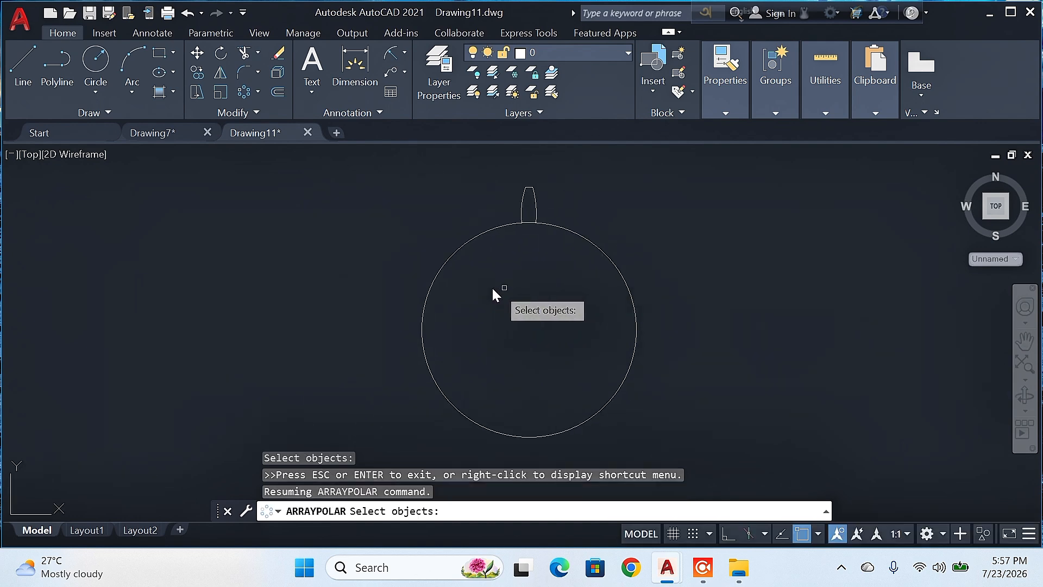
{"action": "left_click", "coordinate": [525, 202]}
{"action": "key", "text": "Return"}
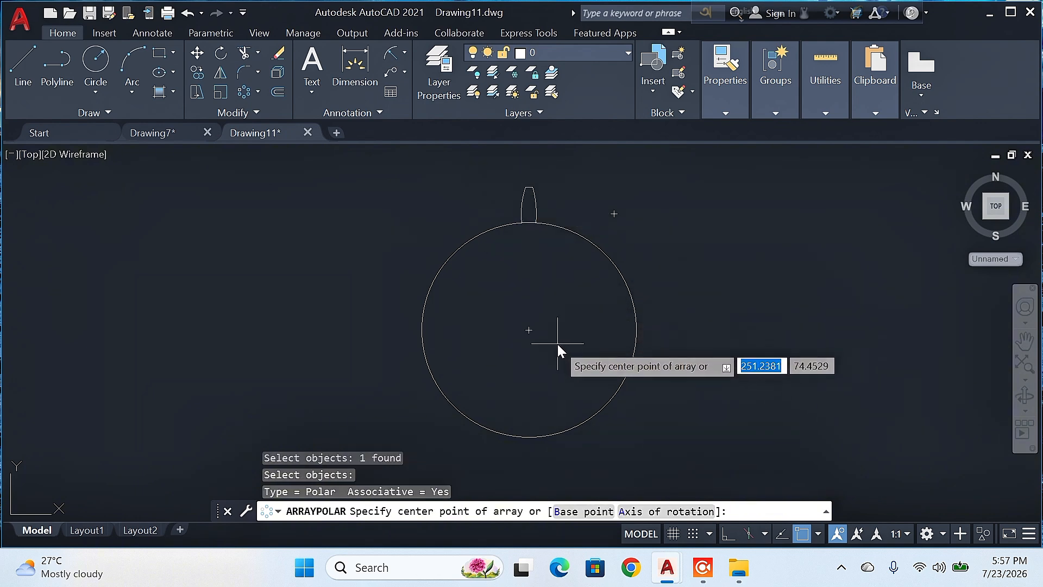
{"action": "left_click", "coordinate": [532, 331]}
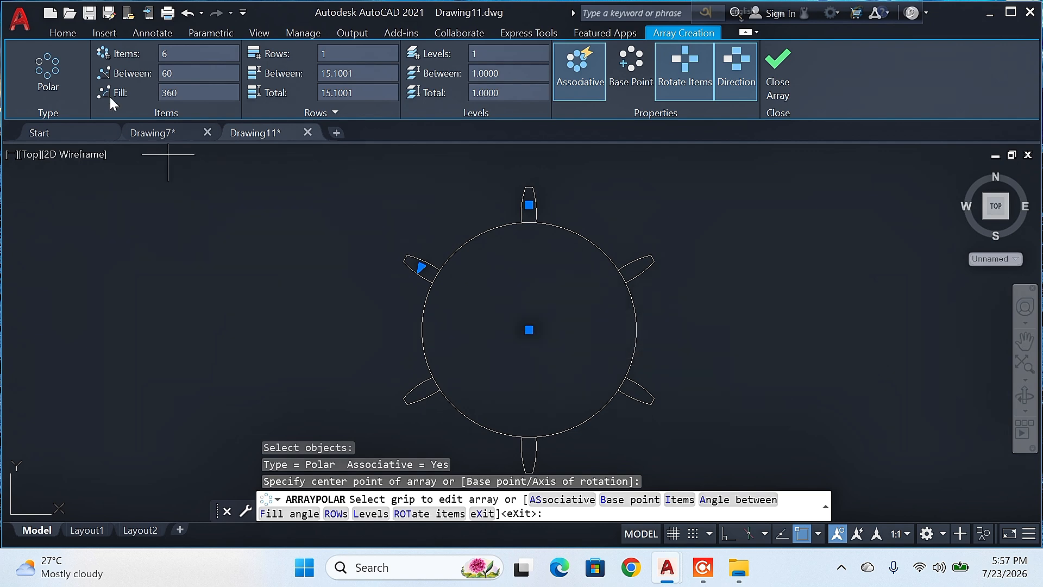
Step: Set the polar array to 25 items over the full circle and finish it
{"action": "left_click", "coordinate": [190, 64]}
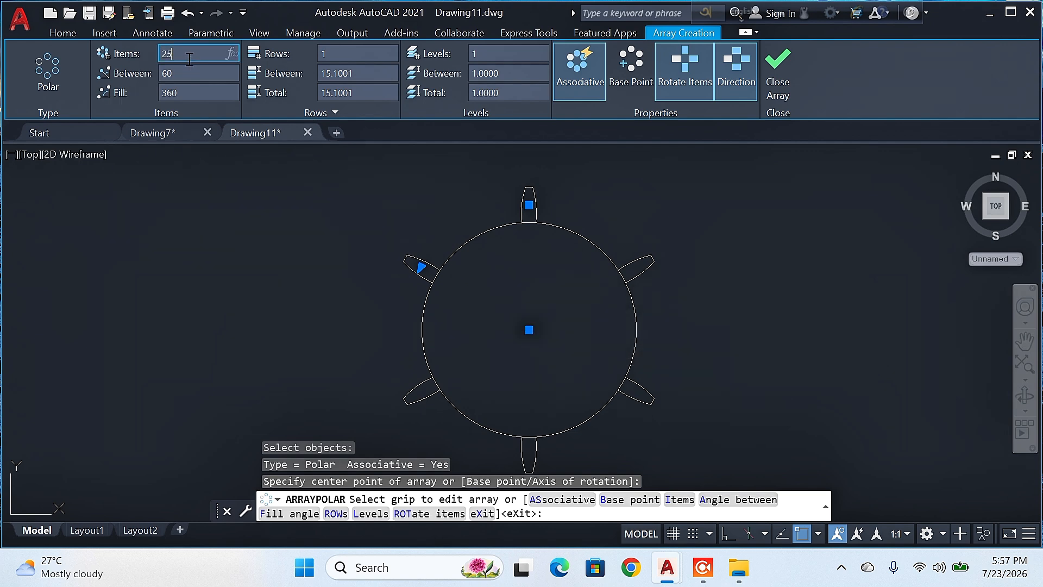
{"action": "key", "text": "Return"}
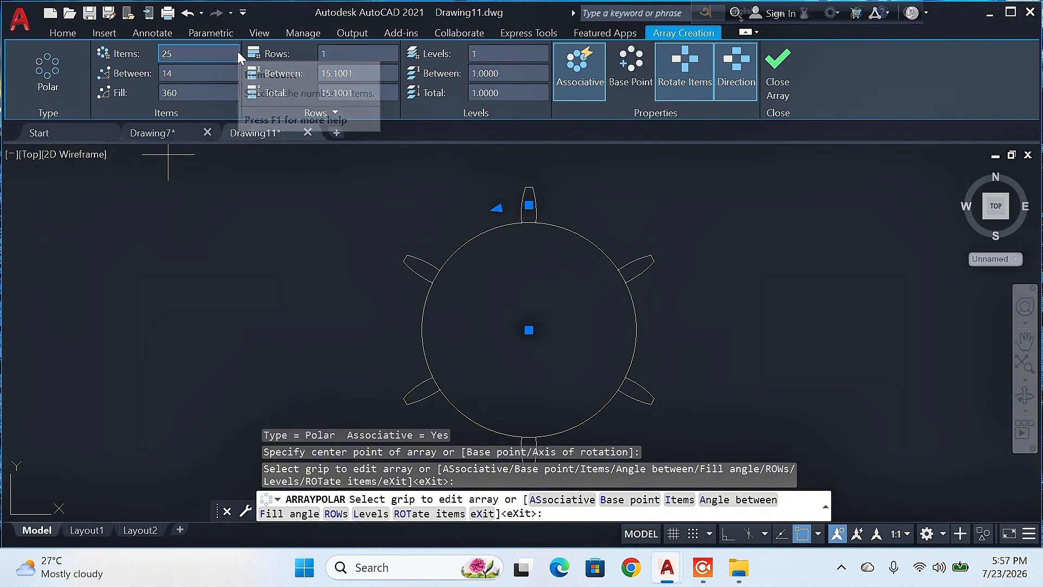
{"action": "left_click", "coordinate": [784, 65]}
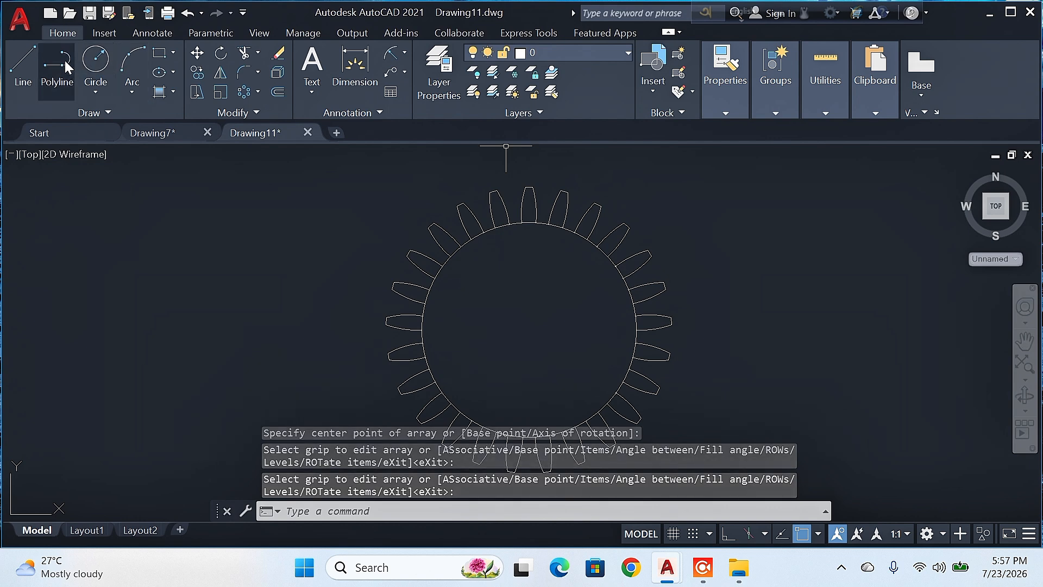
Step: Try the tooth array with 22 items, restore the count to 25 and close the array editing
{"action": "left_click", "coordinate": [506, 207]}
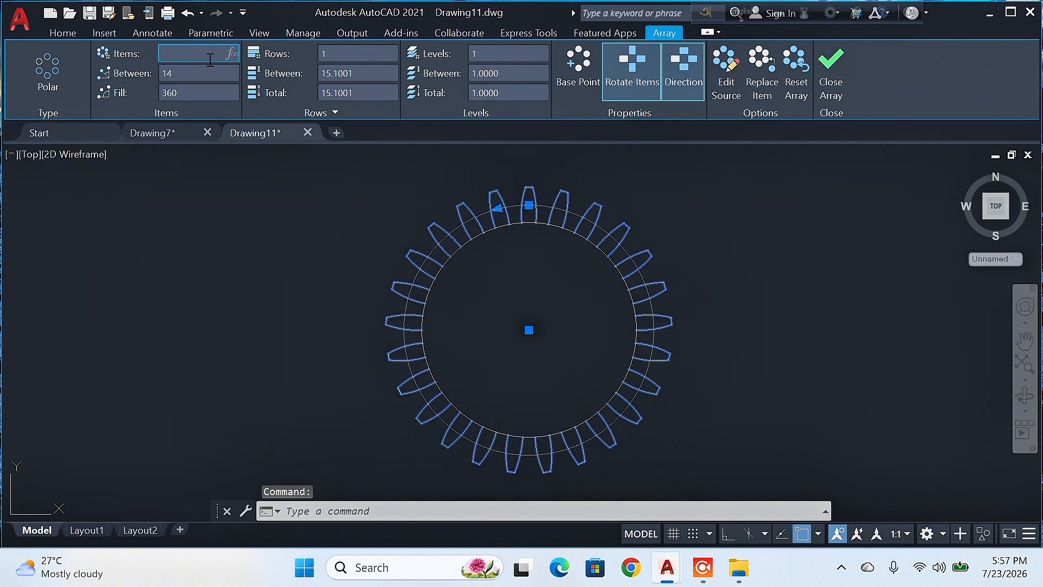
{"action": "left_click", "coordinate": [210, 60]}
{"action": "type", "text": "22"}
{"action": "key", "text": "Return"}
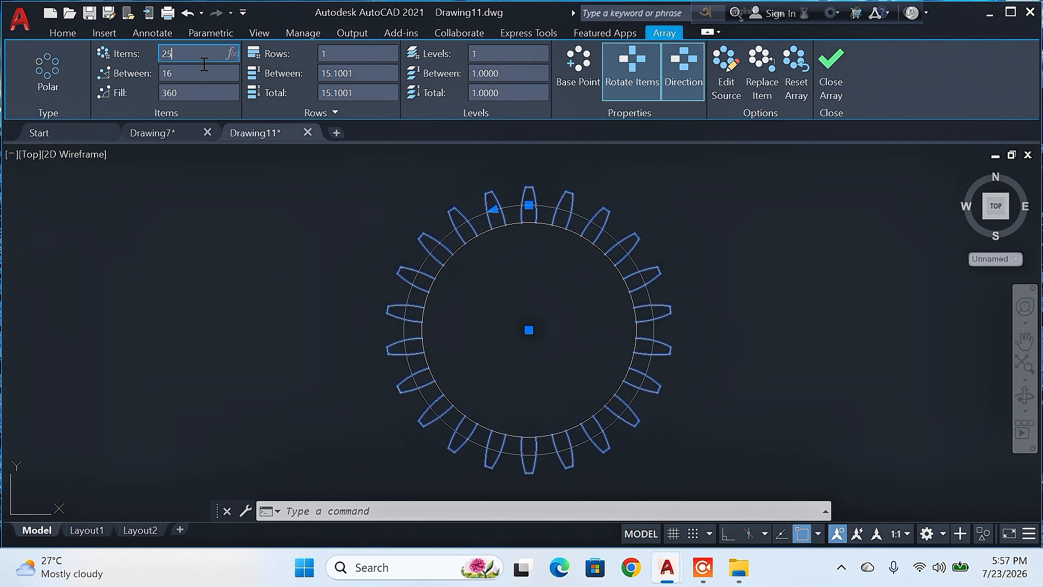
{"action": "key", "text": "Return"}
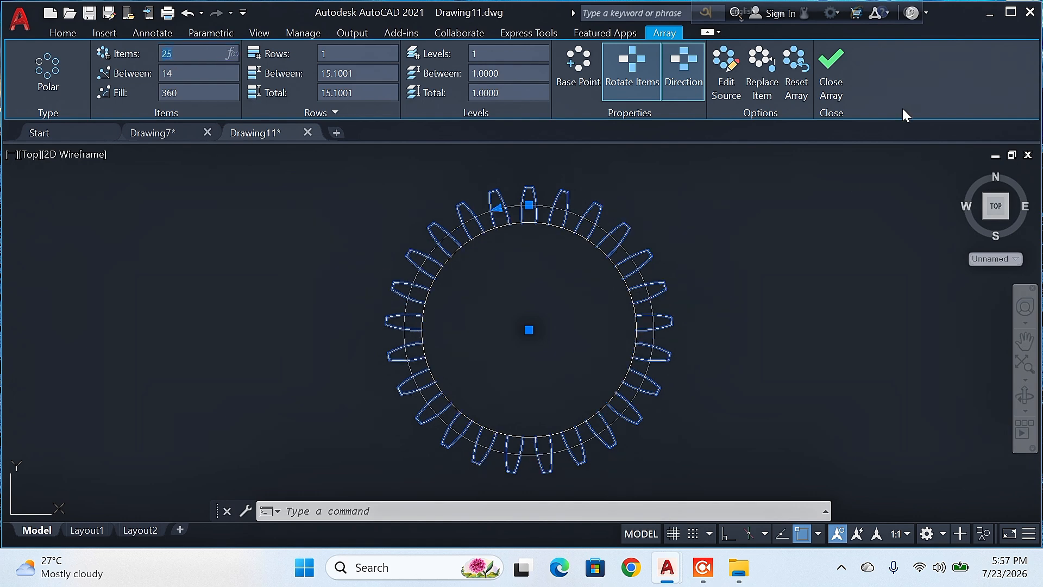
{"action": "left_click", "coordinate": [833, 63]}
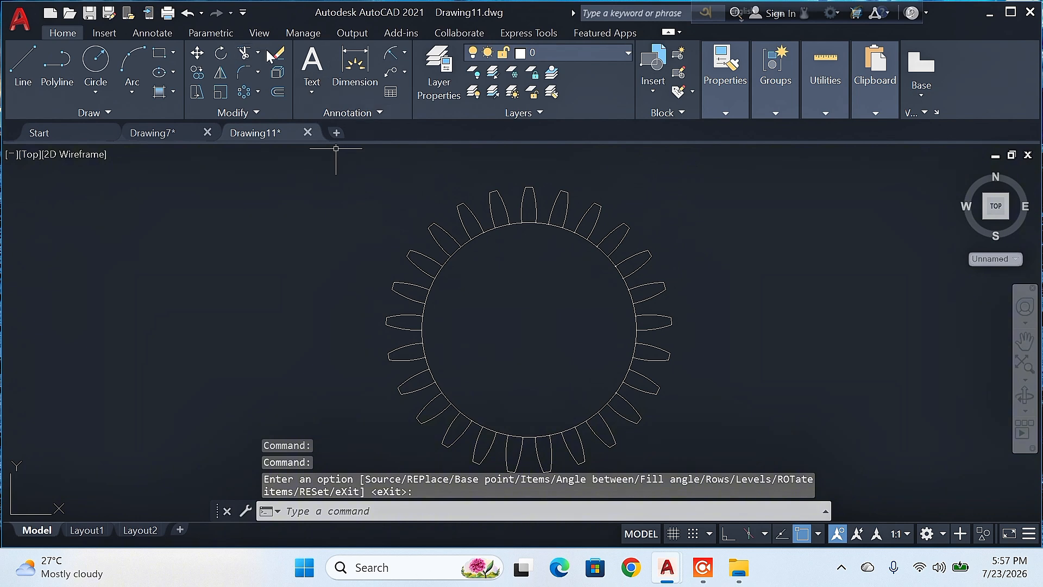
Step: Trim the inner circle segments beneath the gear's topmost tooth and its two neighboring teeth
{"action": "left_click", "coordinate": [244, 54]}
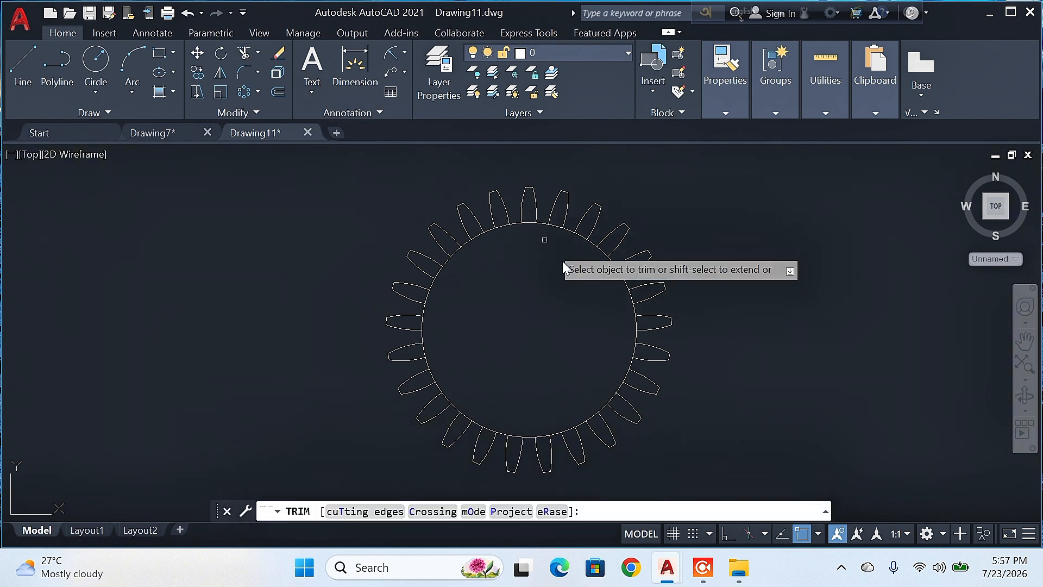
{"action": "left_click", "coordinate": [501, 223]}
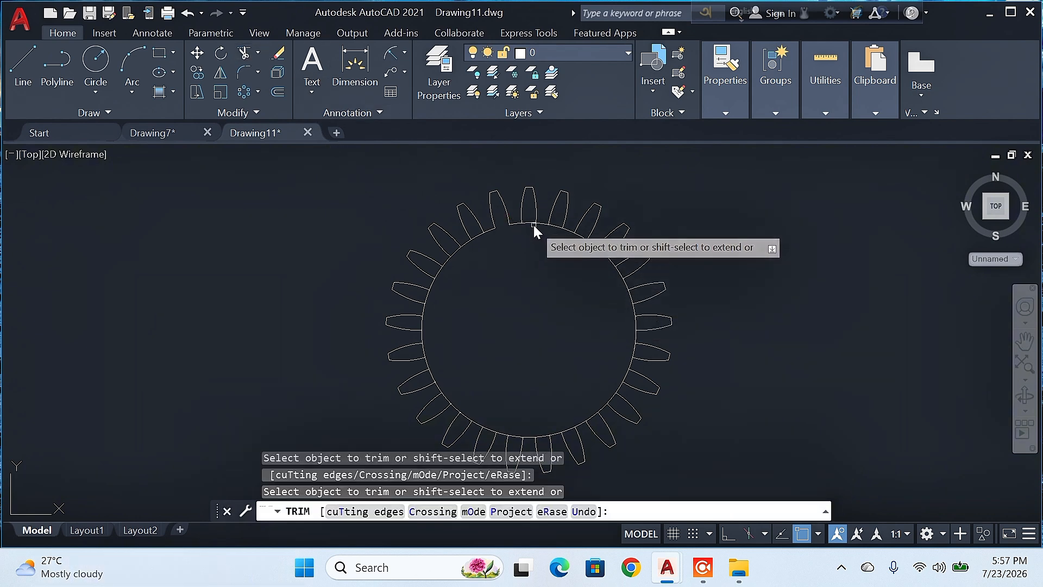
{"action": "left_click", "coordinate": [529, 223]}
{"action": "left_click", "coordinate": [556, 226]}
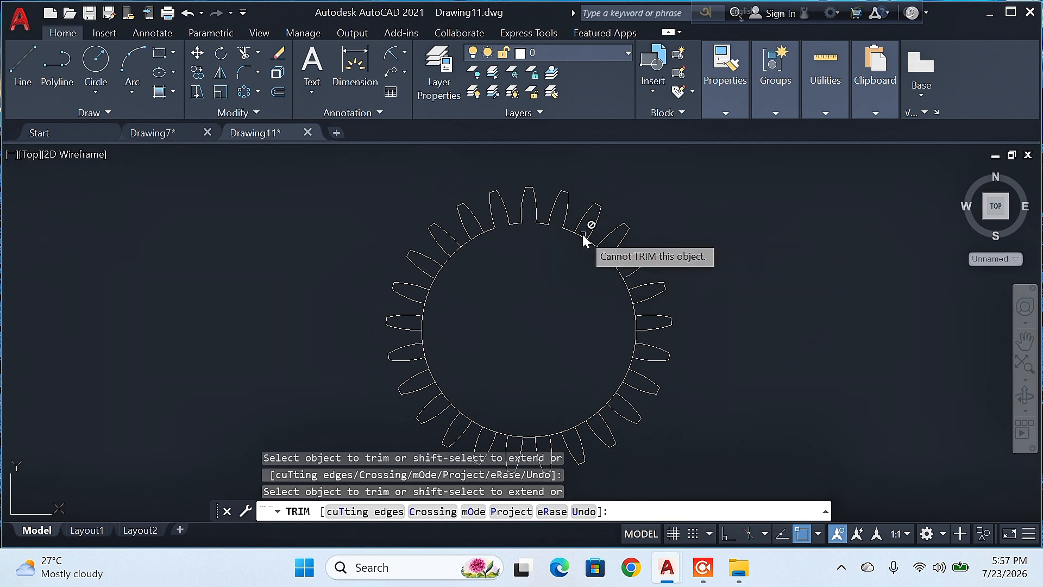
{"action": "left_click", "coordinate": [579, 239]}
{"action": "key", "text": "Return"}
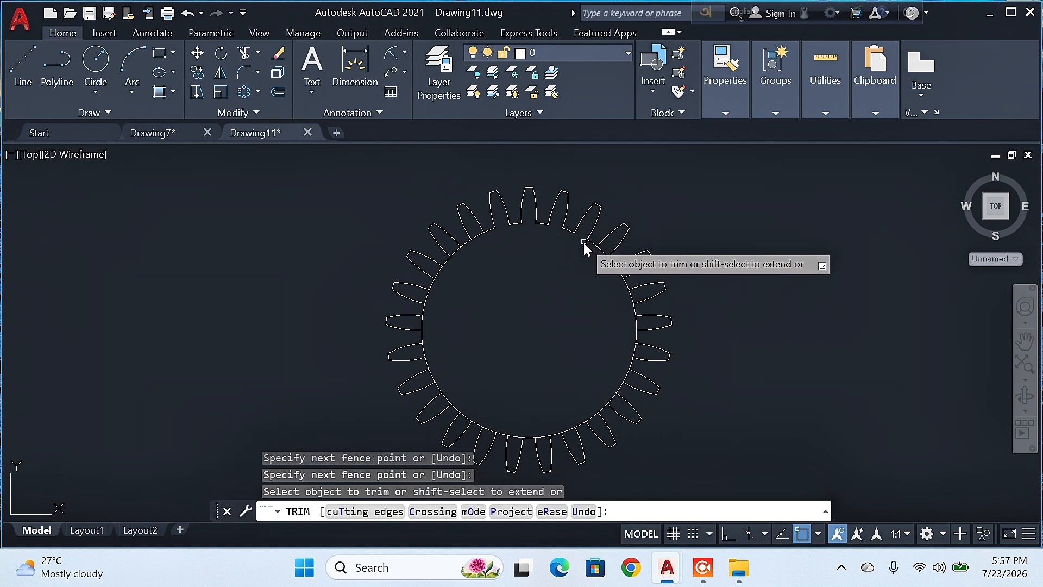
Step: Trim the inner circle segments at the bases of the teeth along the gear's right side
{"action": "left_click", "coordinate": [605, 252]}
{"action": "left_click", "coordinate": [620, 273]}
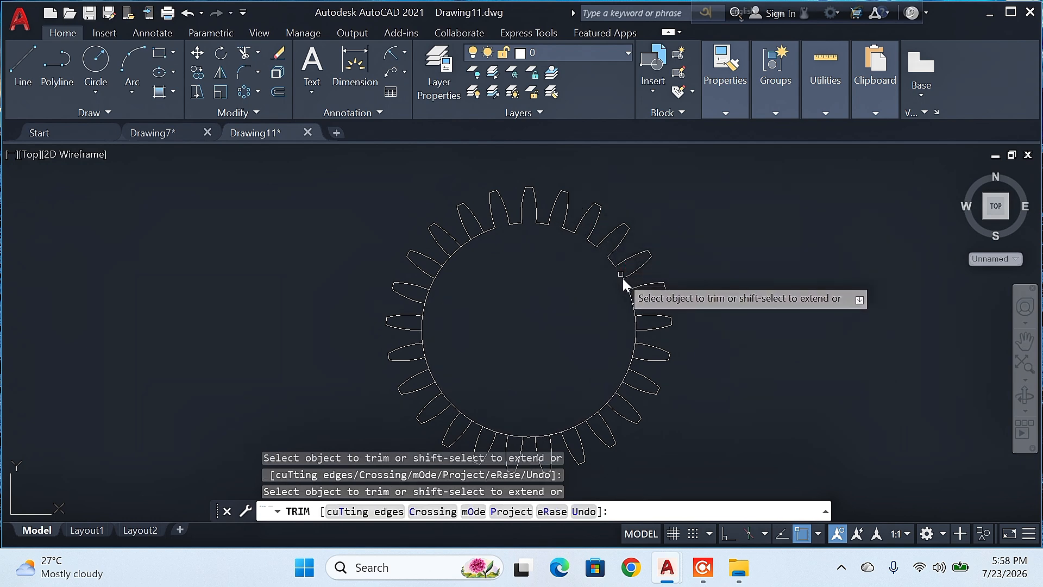
{"action": "left_click", "coordinate": [634, 298]}
{"action": "left_click", "coordinate": [630, 298]}
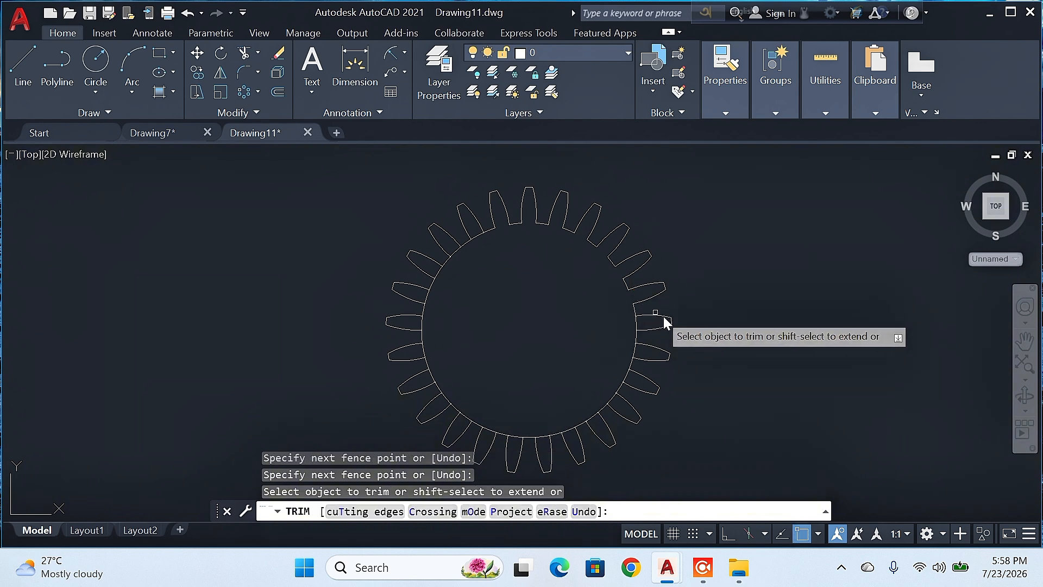
{"action": "left_click", "coordinate": [636, 325]}
{"action": "left_click", "coordinate": [635, 349]}
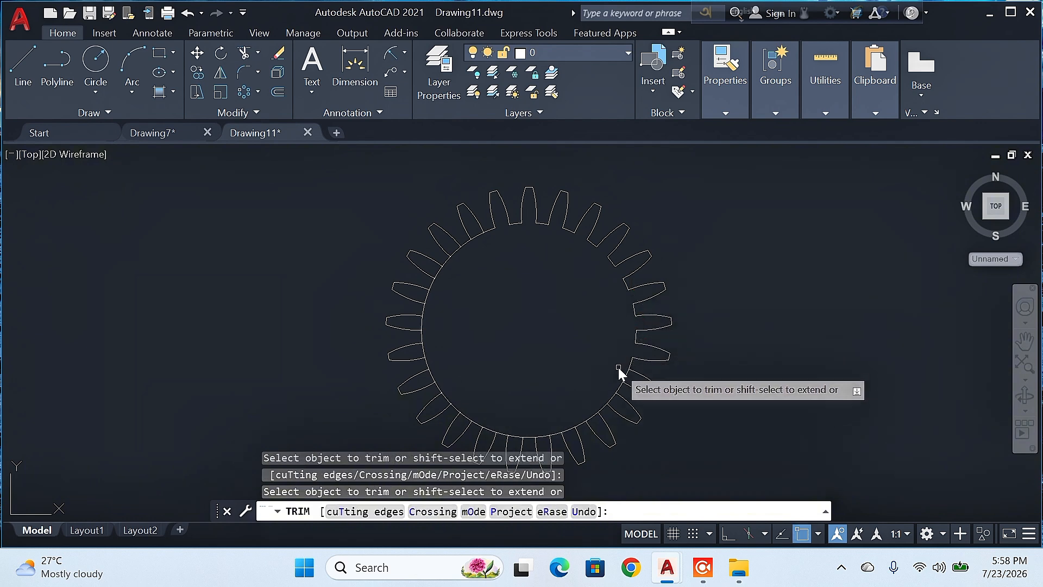
{"action": "left_click", "coordinate": [625, 377]}
{"action": "left_click", "coordinate": [608, 399]}
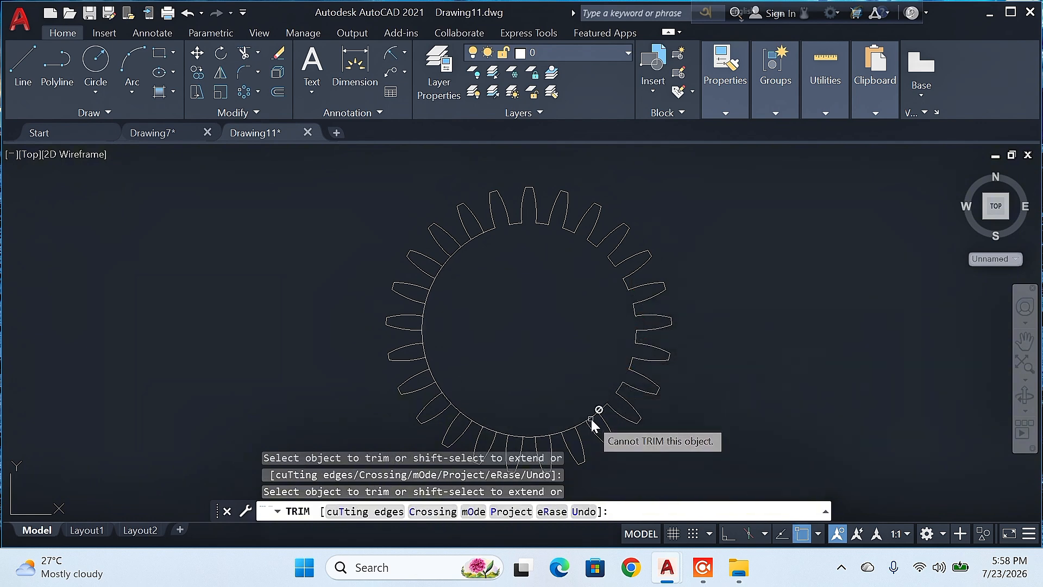
Step: Trim the inner circle segments at the bases of the teeth along the gear's bottom
{"action": "left_click", "coordinate": [592, 417]}
{"action": "left_click", "coordinate": [568, 432]}
{"action": "left_click", "coordinate": [546, 436]}
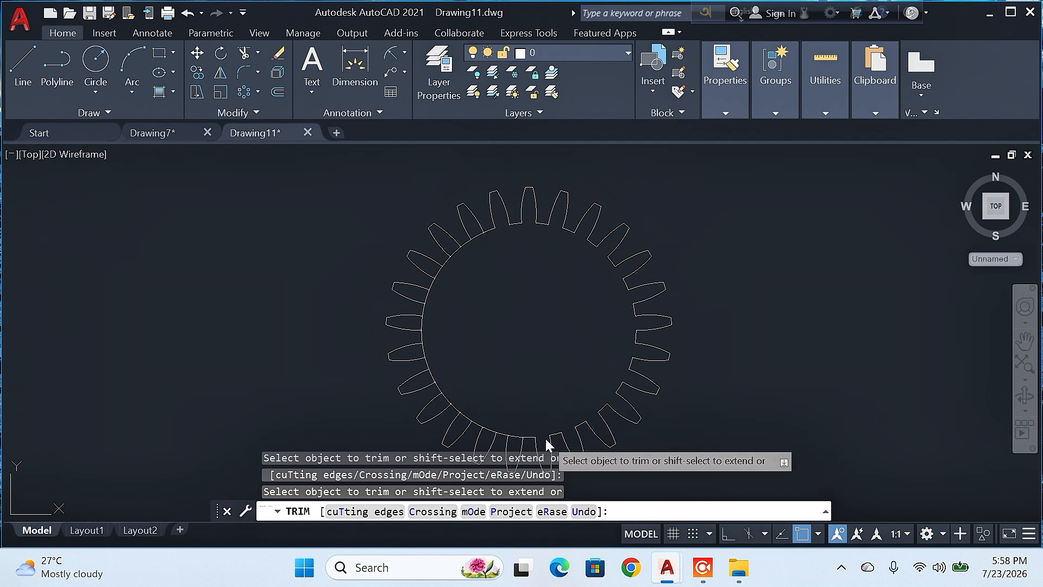
{"action": "left_click", "coordinate": [517, 438]}
{"action": "left_click", "coordinate": [489, 430]}
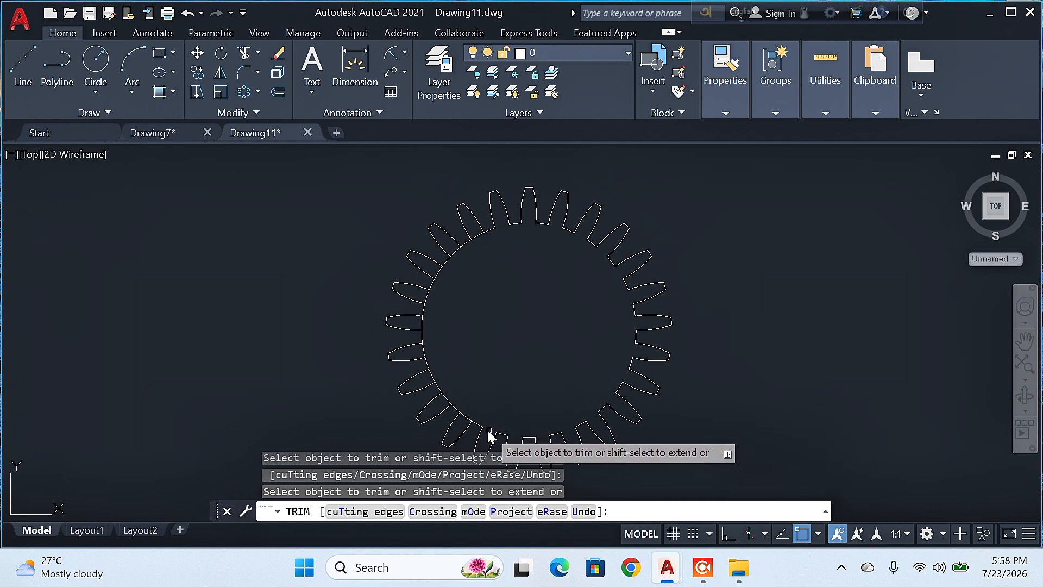
Step: Trim the remaining inner circle segments at the bases of the teeth along the gear's left side
{"action": "left_click", "coordinate": [465, 418]}
{"action": "left_click", "coordinate": [447, 403]}
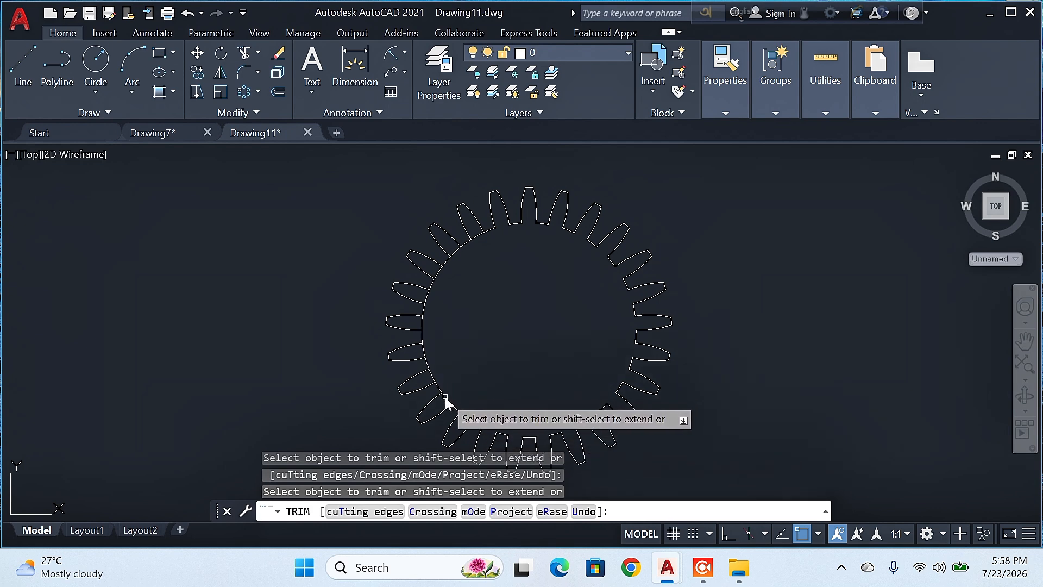
{"action": "left_click", "coordinate": [430, 379]}
{"action": "left_click", "coordinate": [424, 353]}
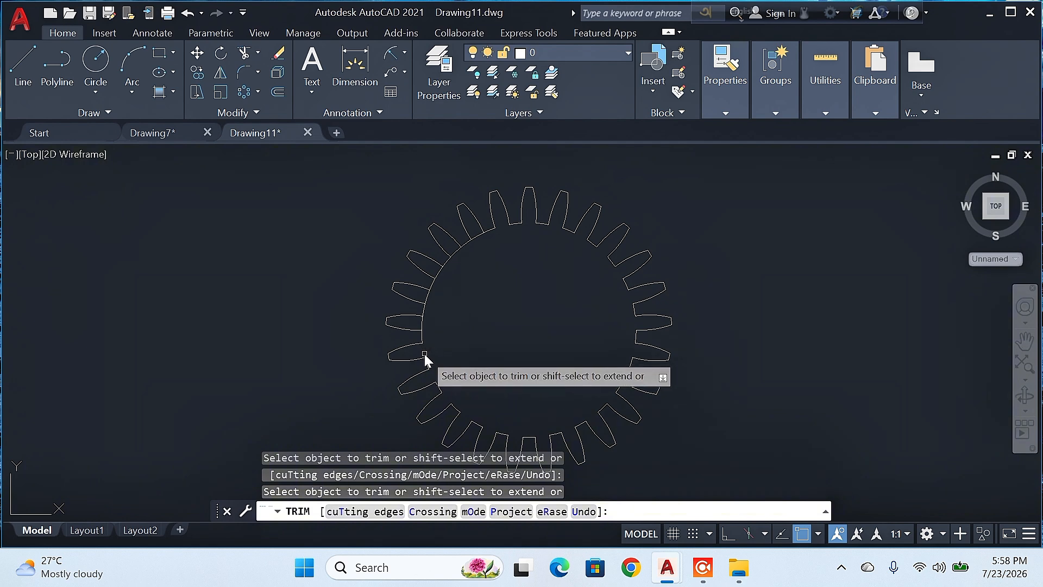
{"action": "left_click", "coordinate": [427, 300]}
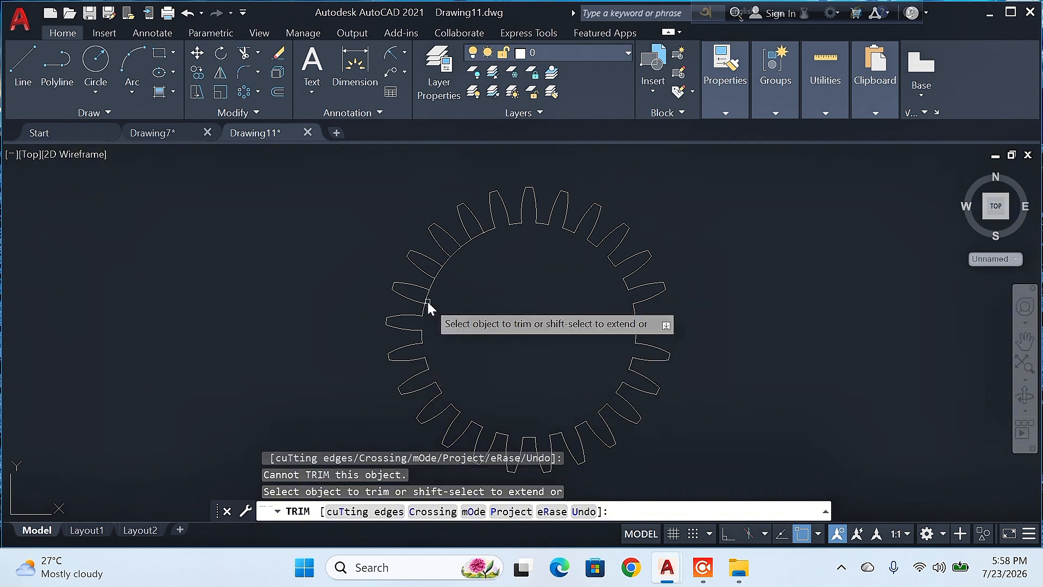
{"action": "left_click", "coordinate": [428, 293]}
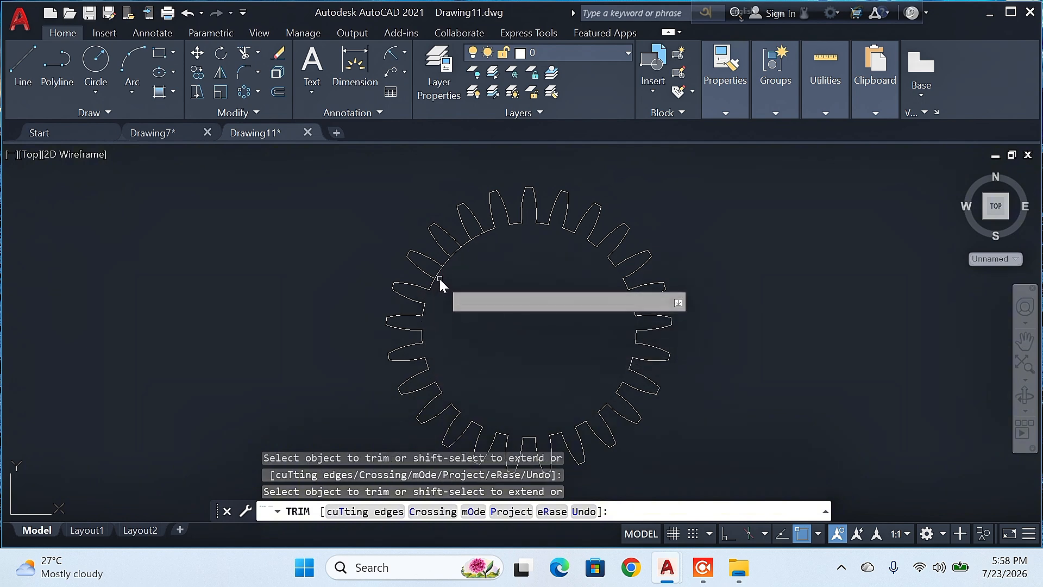
{"action": "left_click", "coordinate": [438, 274]}
{"action": "left_click", "coordinate": [457, 250]}
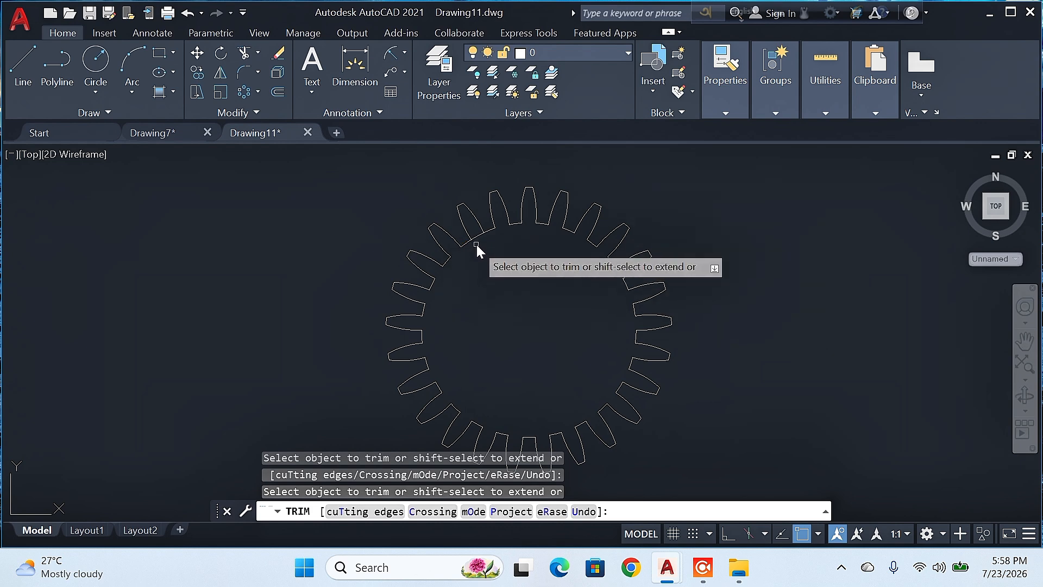
{"action": "left_click", "coordinate": [479, 234]}
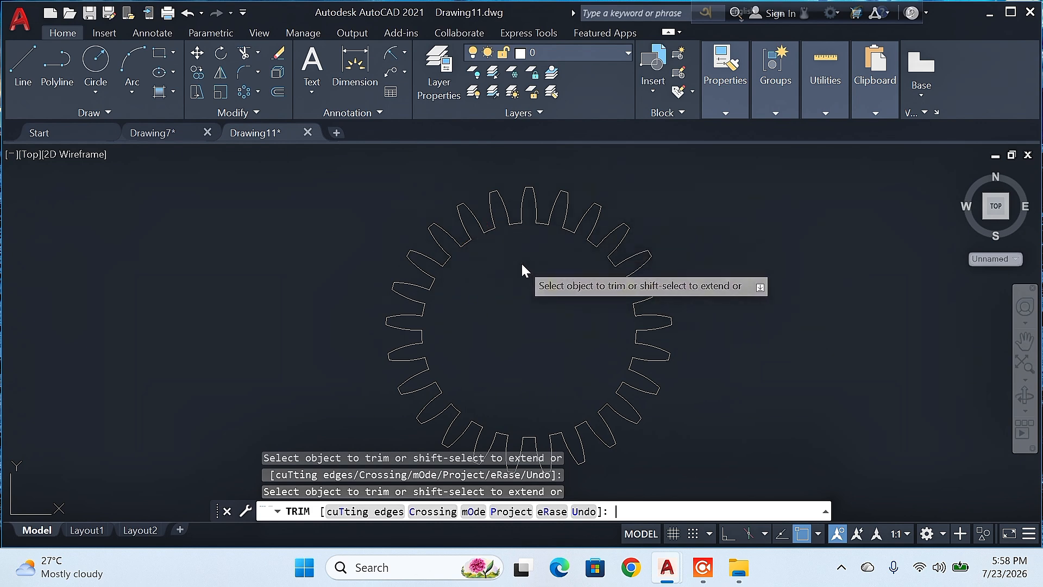
{"action": "key", "text": "Return"}
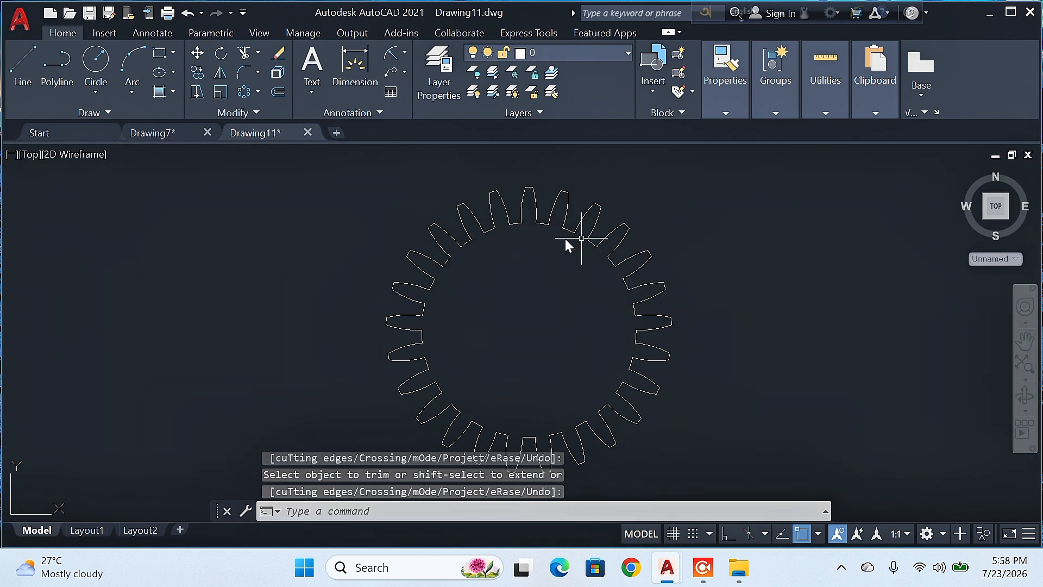
Step: Draw a circle of radius 25 centered on the gear's center
{"action": "left_click", "coordinate": [1025, 341]}
{"action": "left_click_drag", "start_coordinate": [825, 325], "coordinate": [833, 298]}
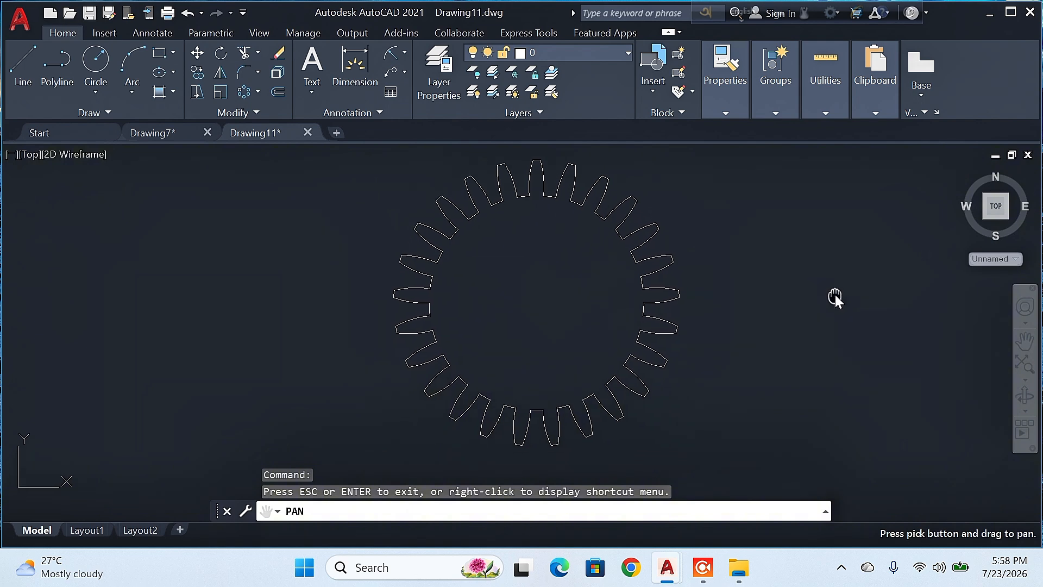
{"action": "key", "text": "Escape"}
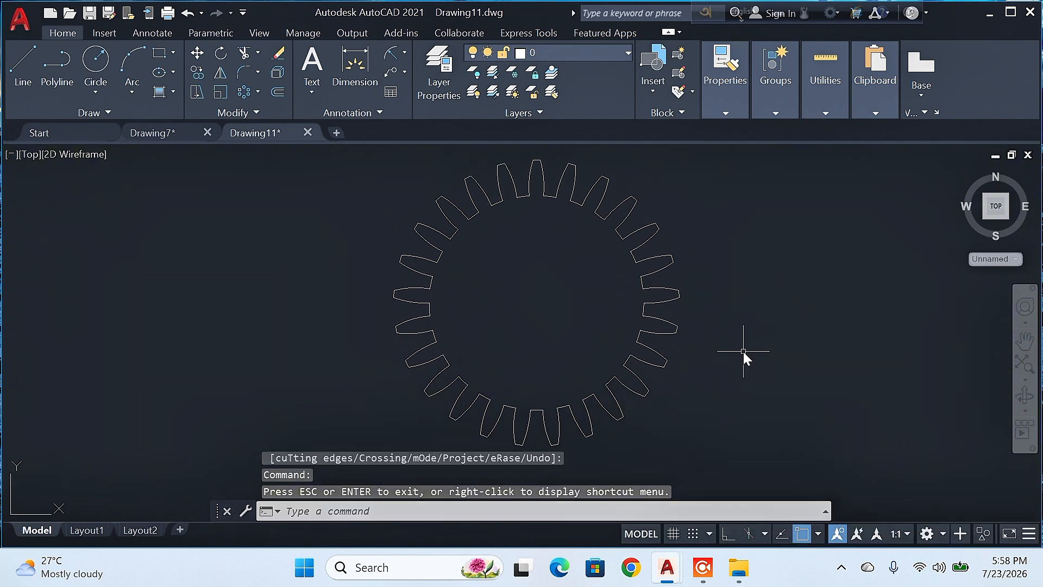
{"action": "left_click", "coordinate": [94, 68]}
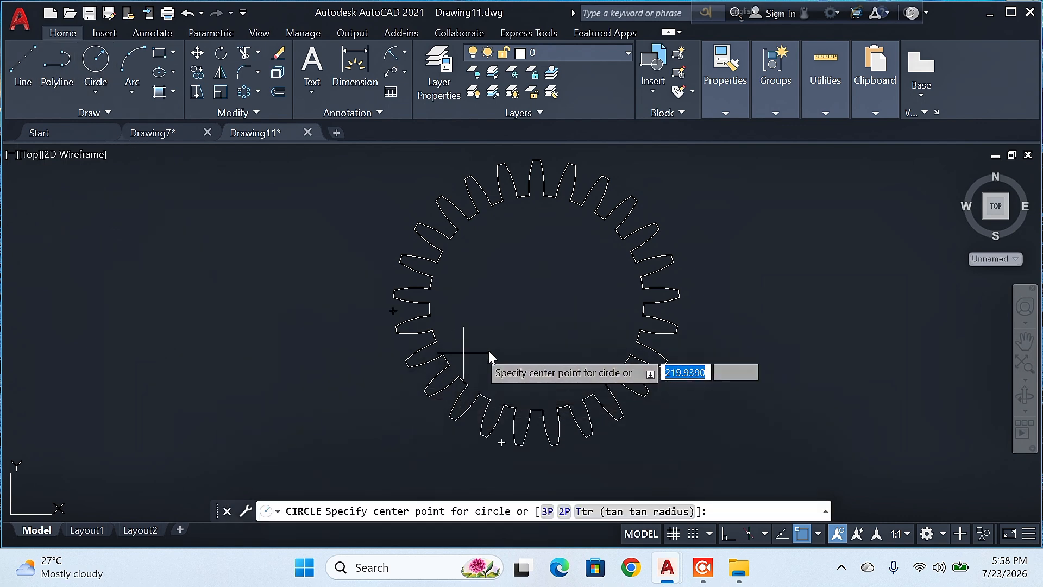
{"action": "left_click", "coordinate": [536, 303]}
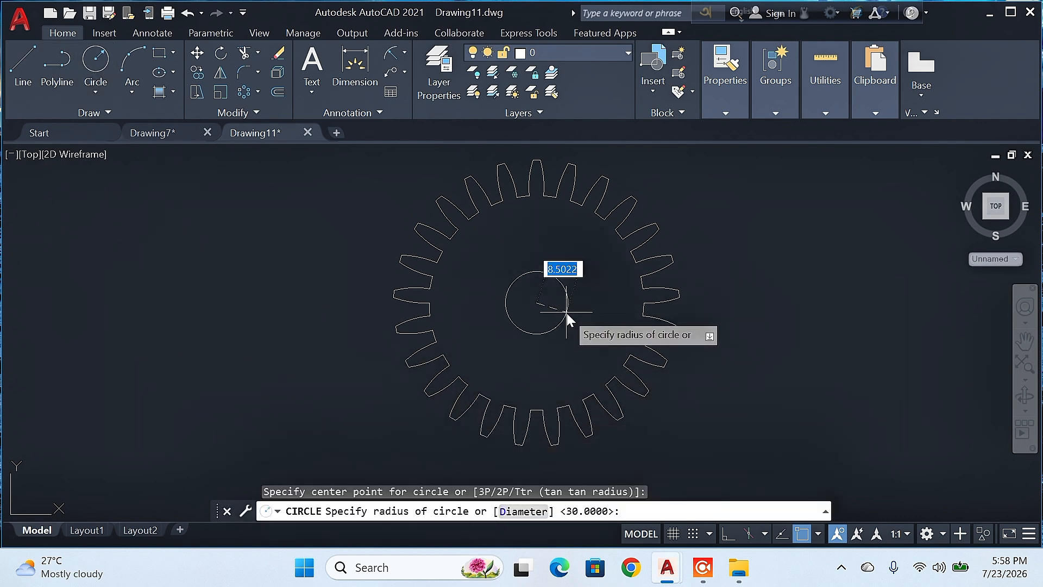
{"action": "type", "text": "25"}
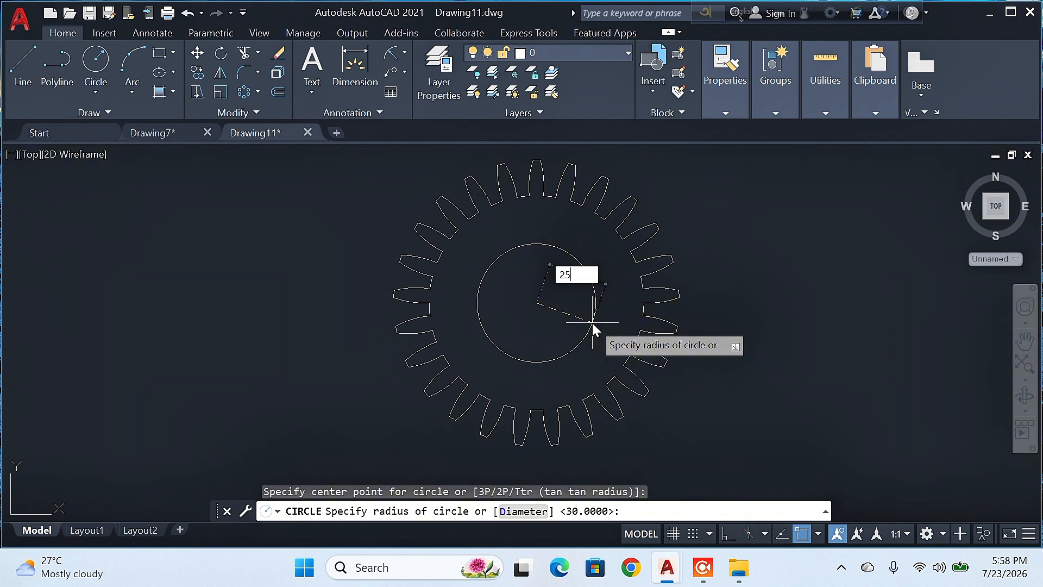
{"action": "key", "text": "Return"}
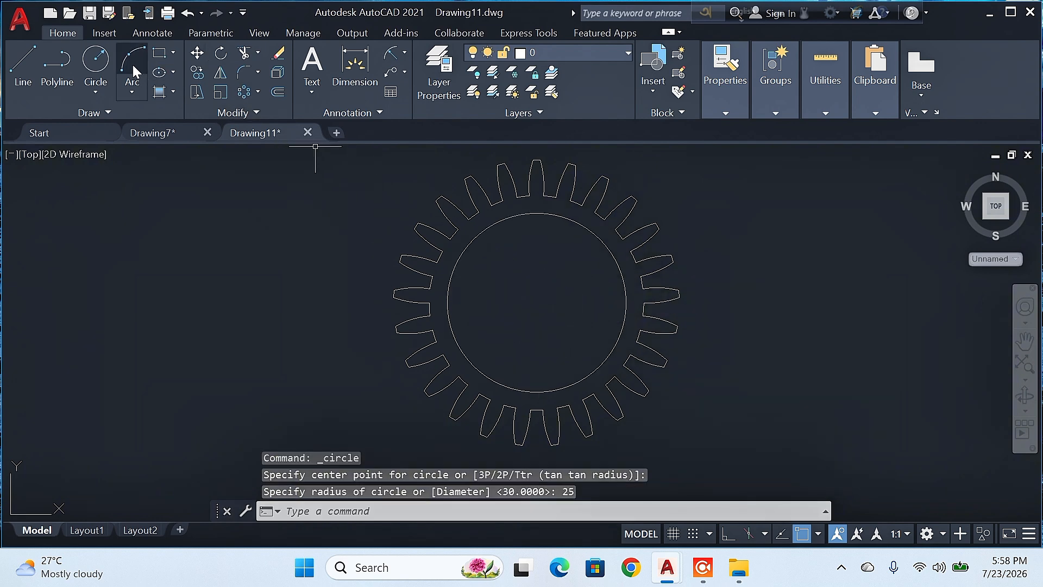
Step: Draw a concentric circle of radius 20 at the gear's center
{"action": "left_click", "coordinate": [97, 63]}
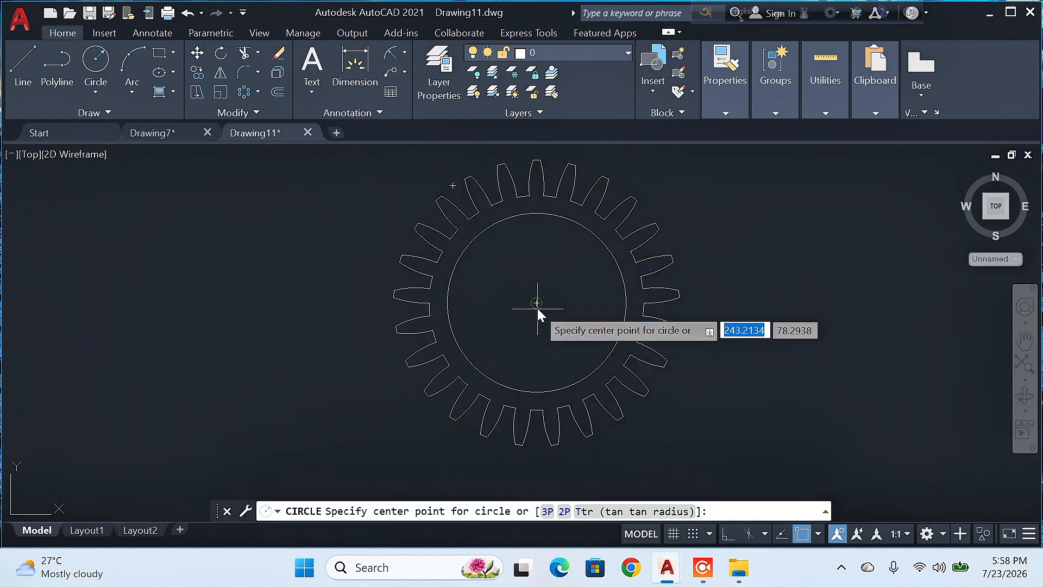
{"action": "left_click", "coordinate": [536, 304]}
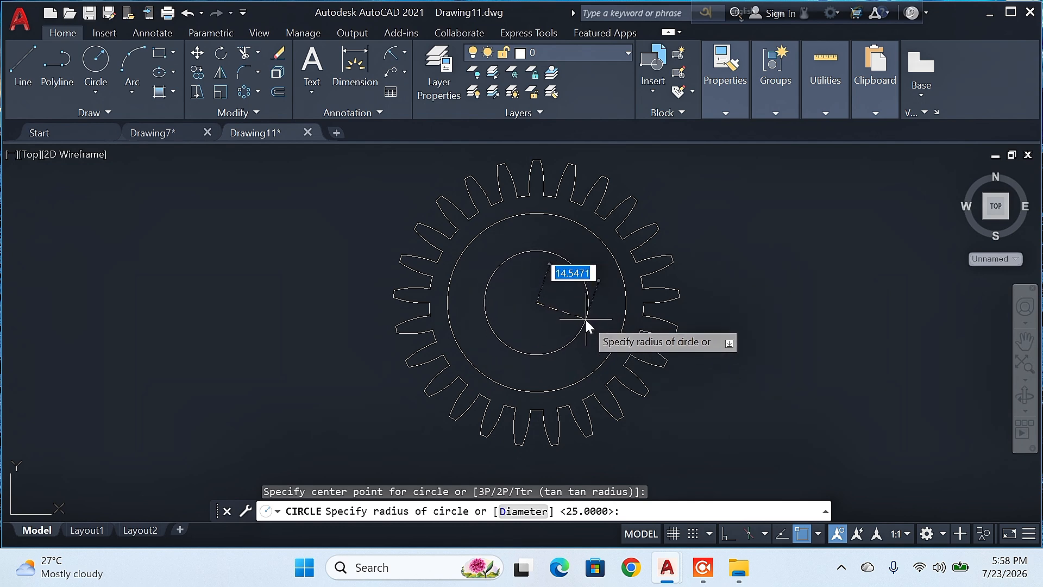
{"action": "type", "text": "20"}
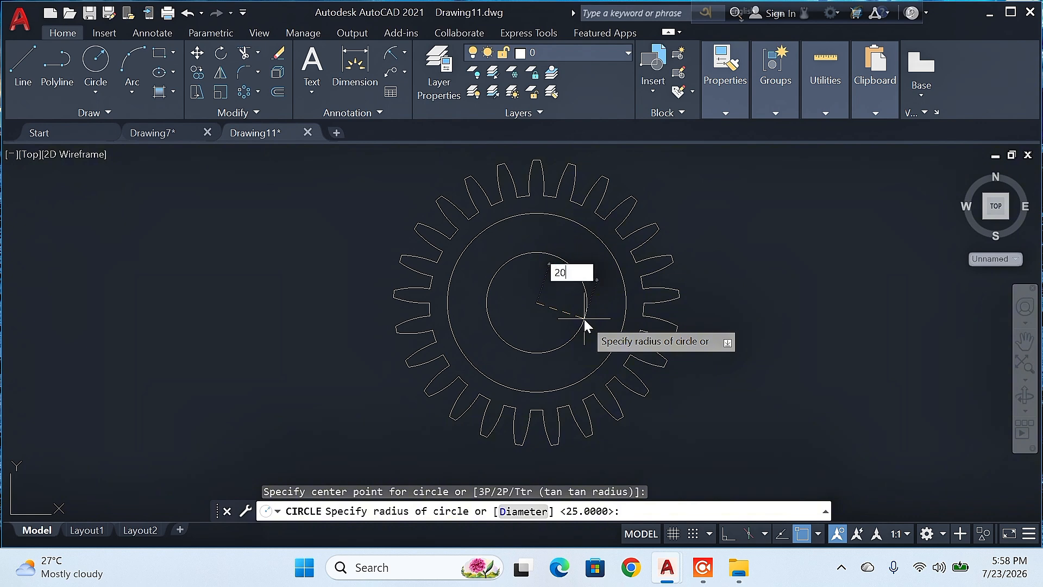
{"action": "key", "text": "Return"}
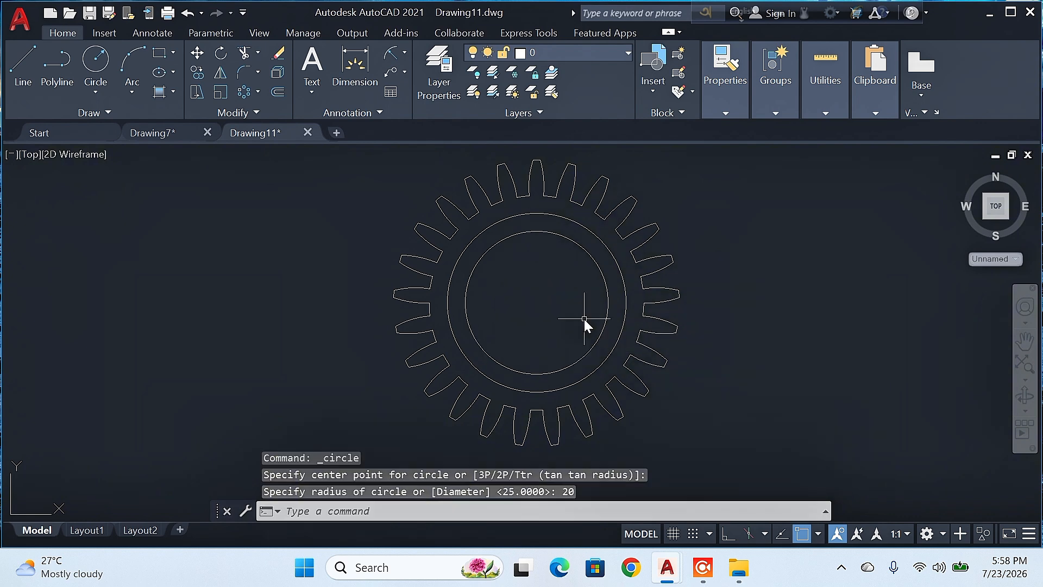
Step: Add another concentric circle of radius 15 at the gear's center
{"action": "key", "text": "Return"}
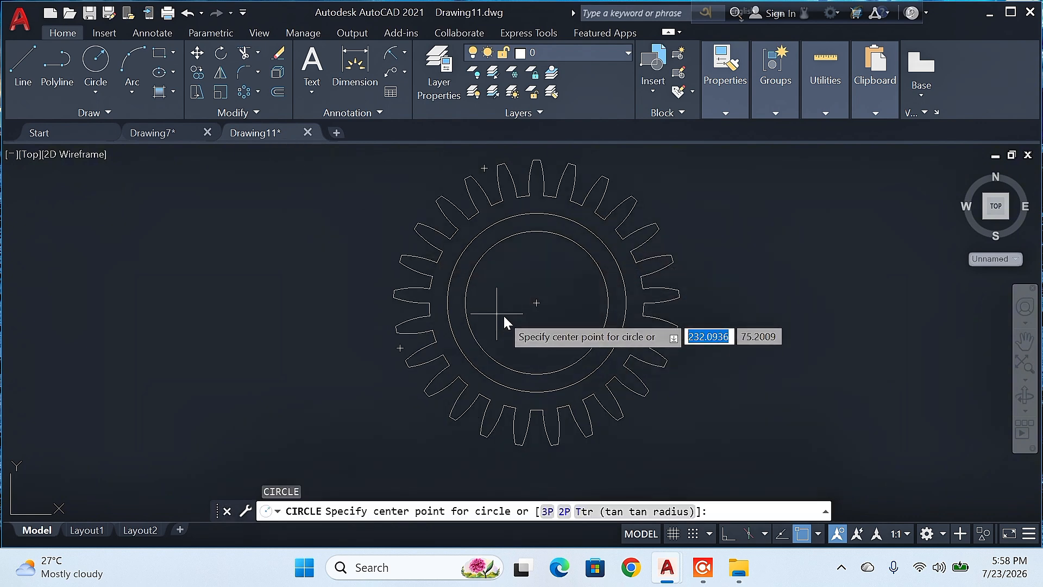
{"action": "left_click", "coordinate": [533, 302]}
{"action": "type", "text": "1"}
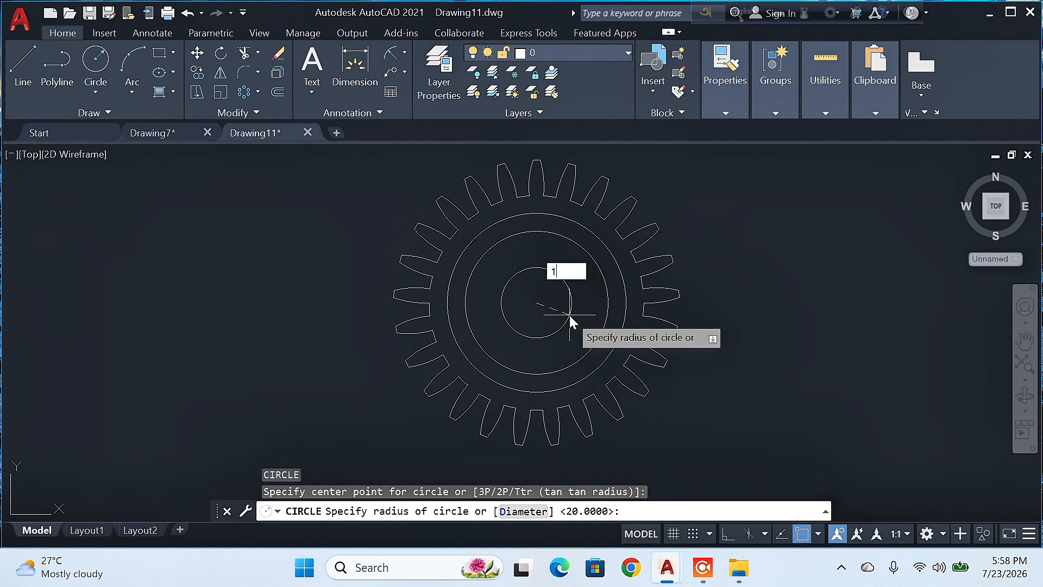
{"action": "type", "text": "5"}
{"action": "key", "text": "Return"}
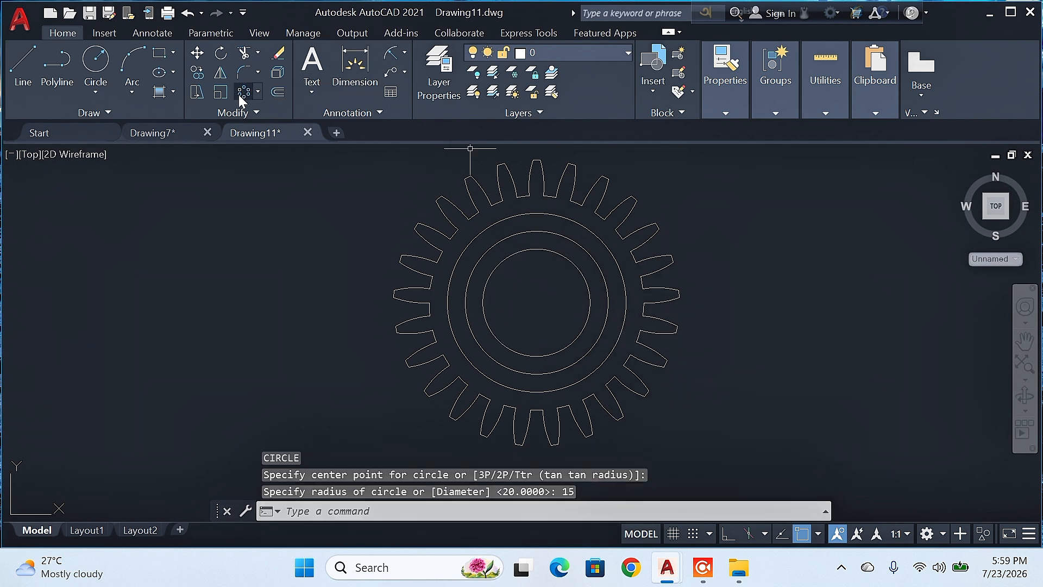
Step: Draw a hole circle of radius 3 centered on the top quadrant of the radius 20 circle
{"action": "left_click", "coordinate": [95, 60]}
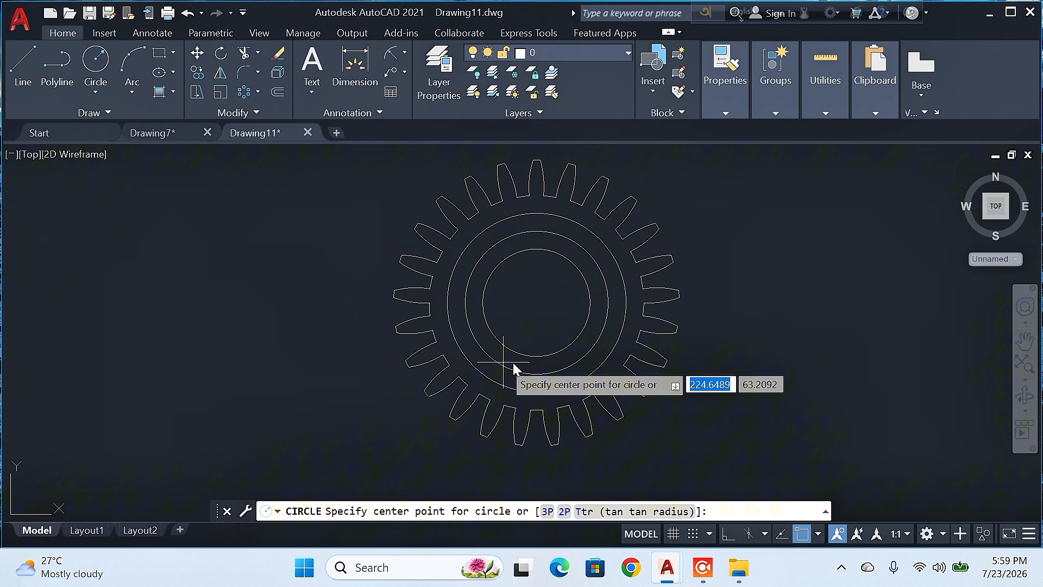
{"action": "left_click", "coordinate": [535, 237]}
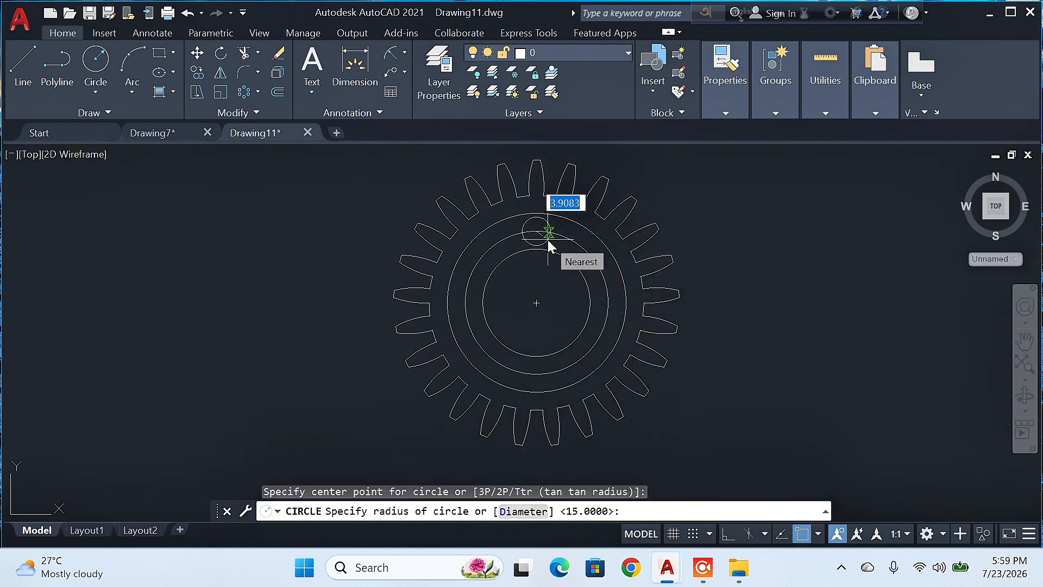
{"action": "type", "text": "3"}
{"action": "key", "text": "Return"}
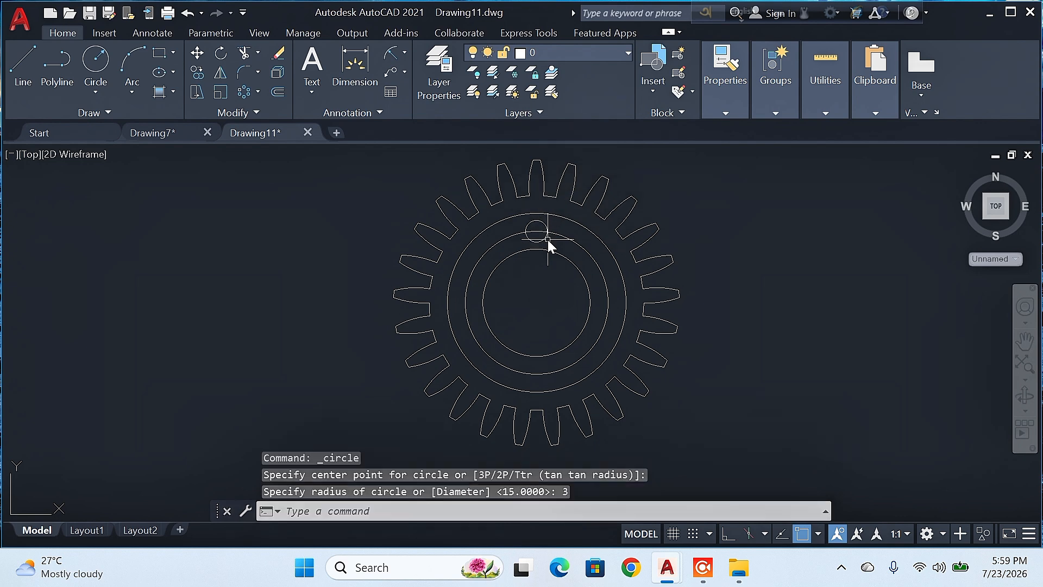
Step: Create a polar array of the small hole circle around the gear's center with 6 items over 360 degrees
{"action": "left_click", "coordinate": [243, 92]}
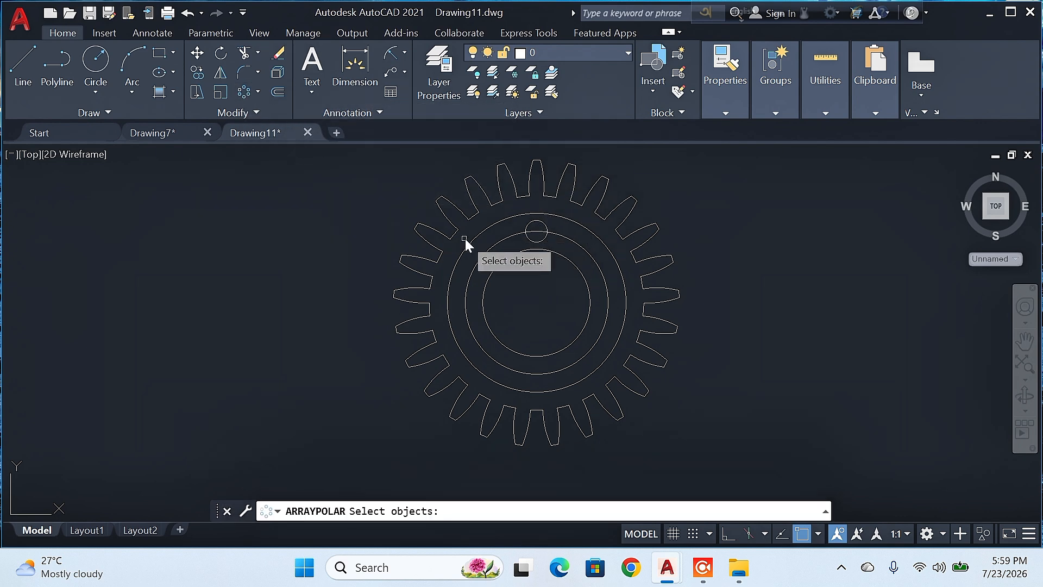
{"action": "left_click", "coordinate": [542, 224]}
{"action": "key", "text": "Return"}
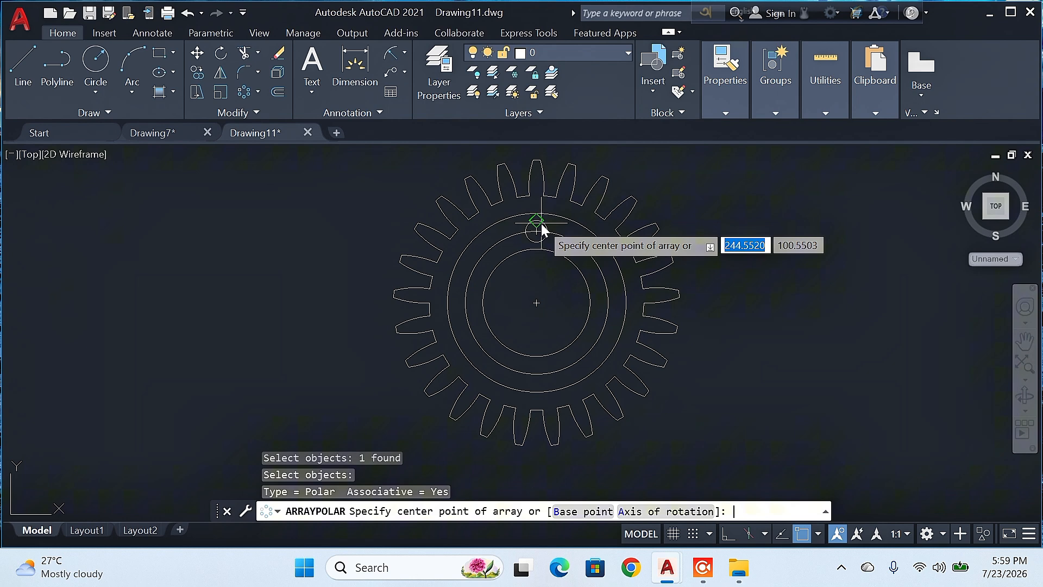
{"action": "left_click", "coordinate": [536, 302]}
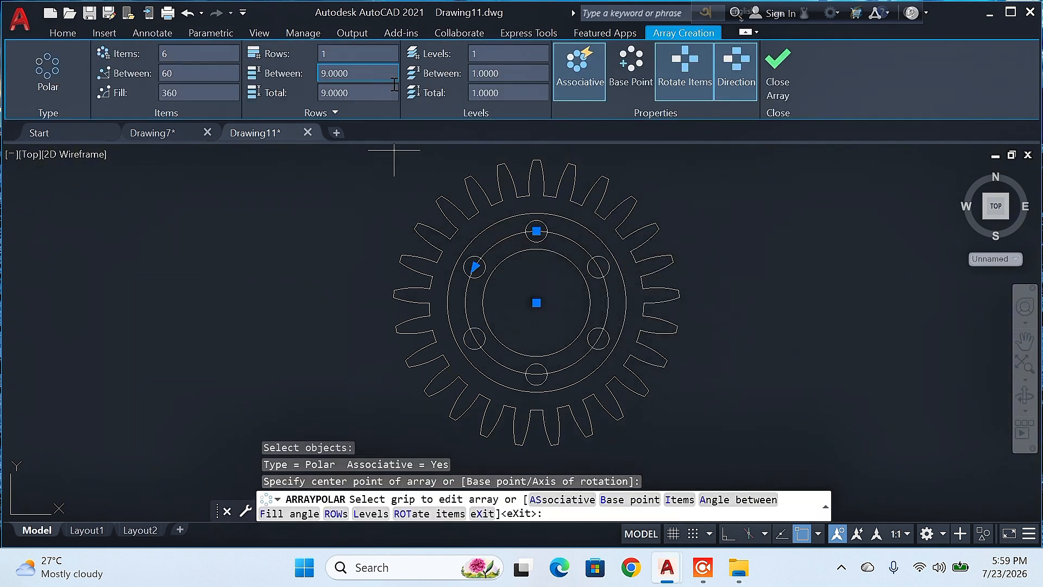
{"action": "left_click", "coordinate": [777, 67]}
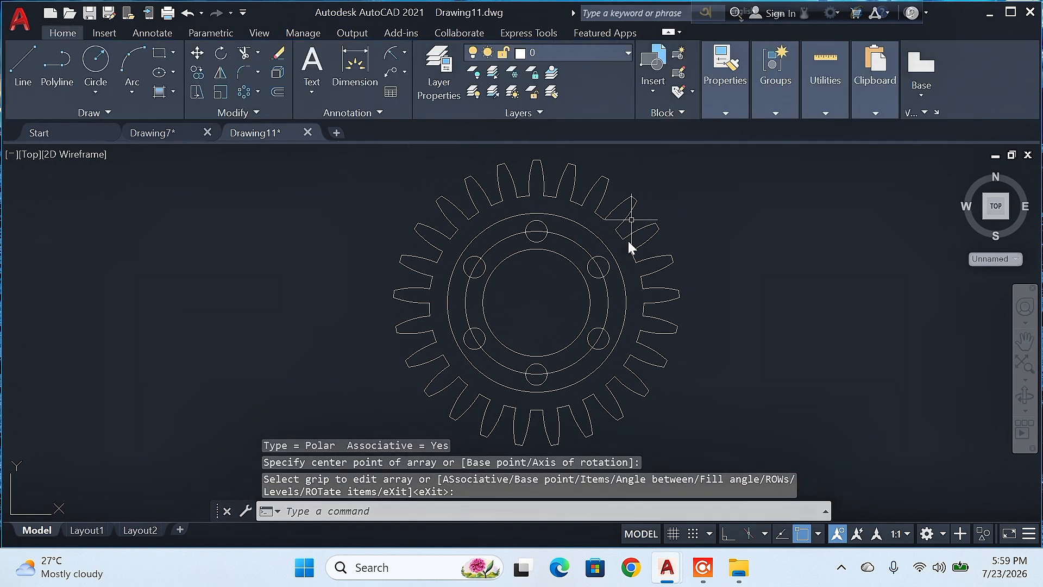
Step: Erase the radius 20 construction circle running through the six holes
{"action": "left_click", "coordinate": [282, 51]}
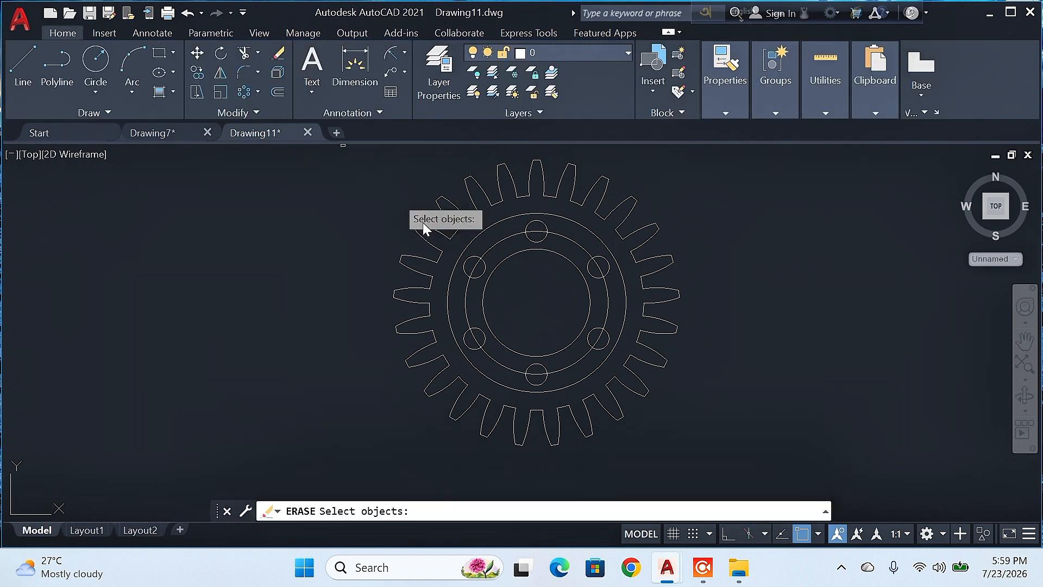
{"action": "left_click", "coordinate": [492, 247]}
{"action": "key", "text": "Return"}
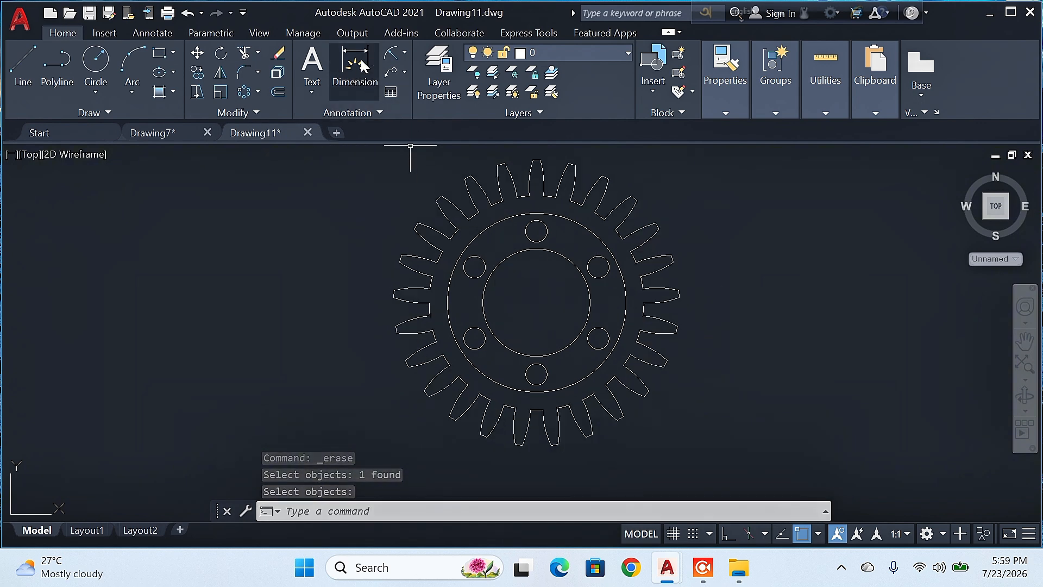
Step: Add a radius dimension to the root arc between two upper-right teeth, placing its leader outside the gear
{"action": "left_click", "coordinate": [404, 53]}
{"action": "left_click", "coordinate": [422, 215]}
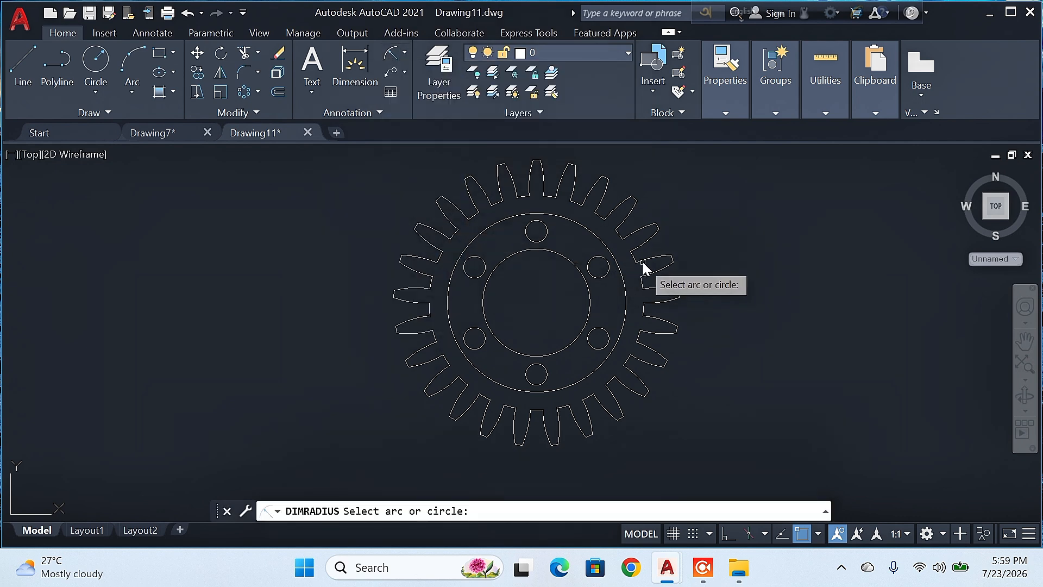
{"action": "left_click", "coordinate": [621, 236]}
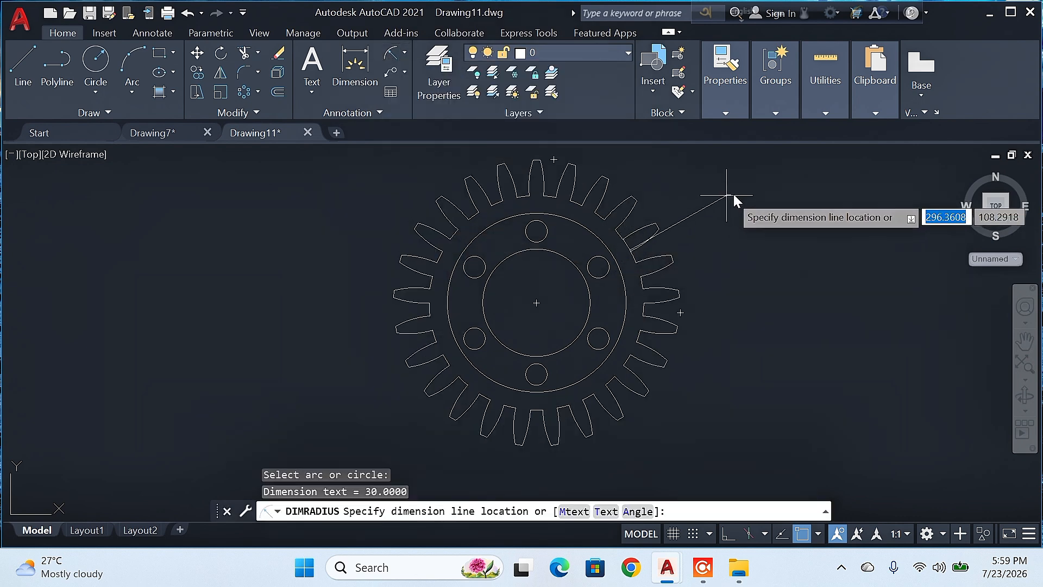
{"action": "left_click", "coordinate": [709, 169]}
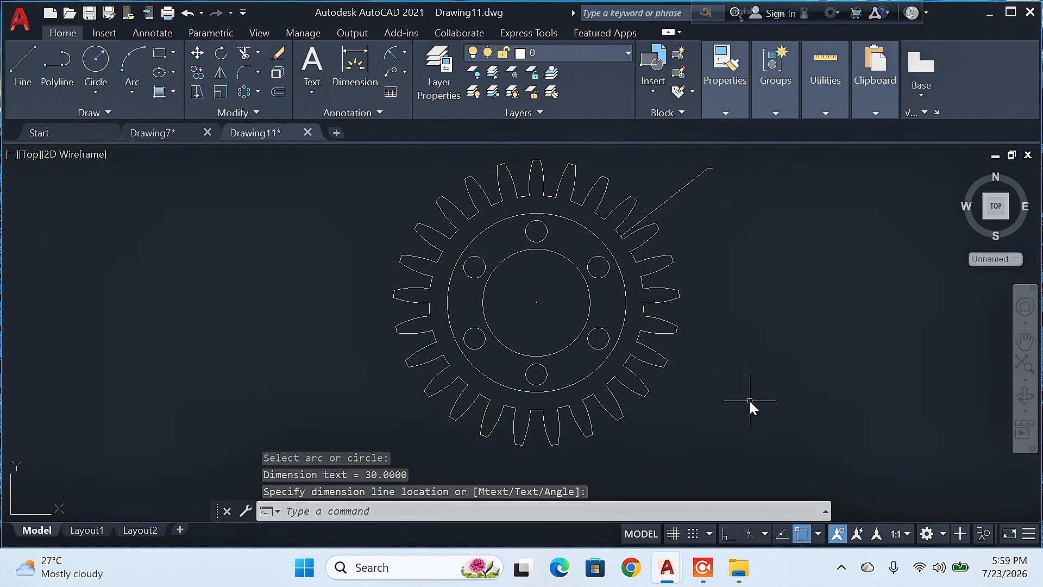
Step: Modify the Standard dimension style to use a text height of 4 and an arrow size of 4
{"action": "type", "text": "DIm"}
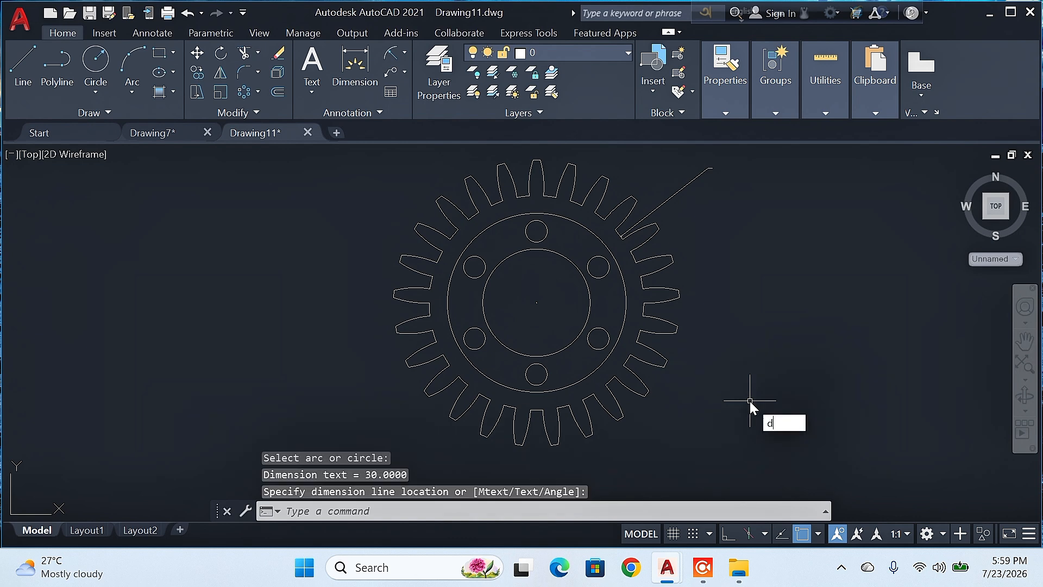
{"action": "type", "text": "STY"}
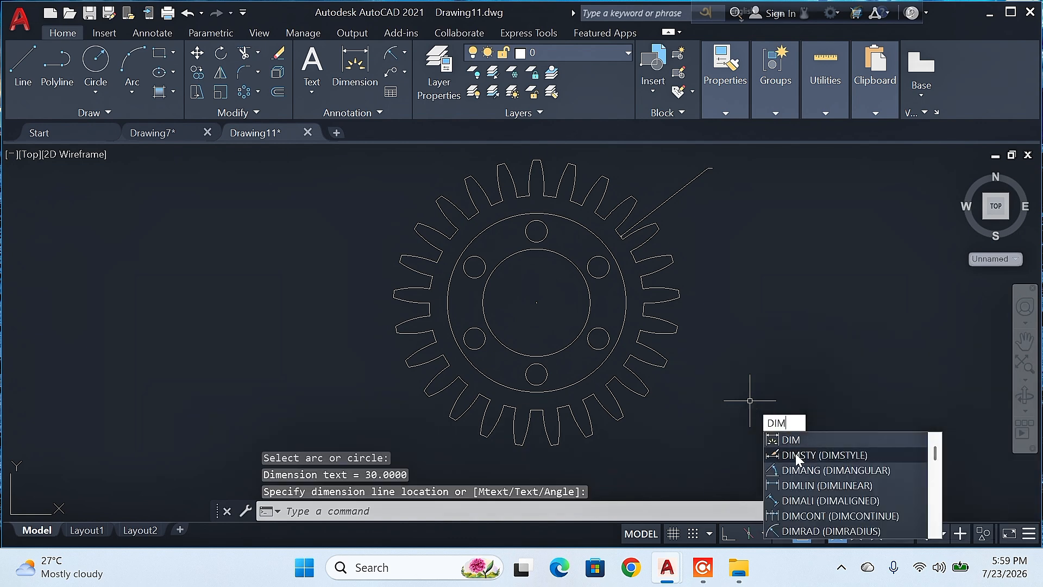
{"action": "key", "text": "Return"}
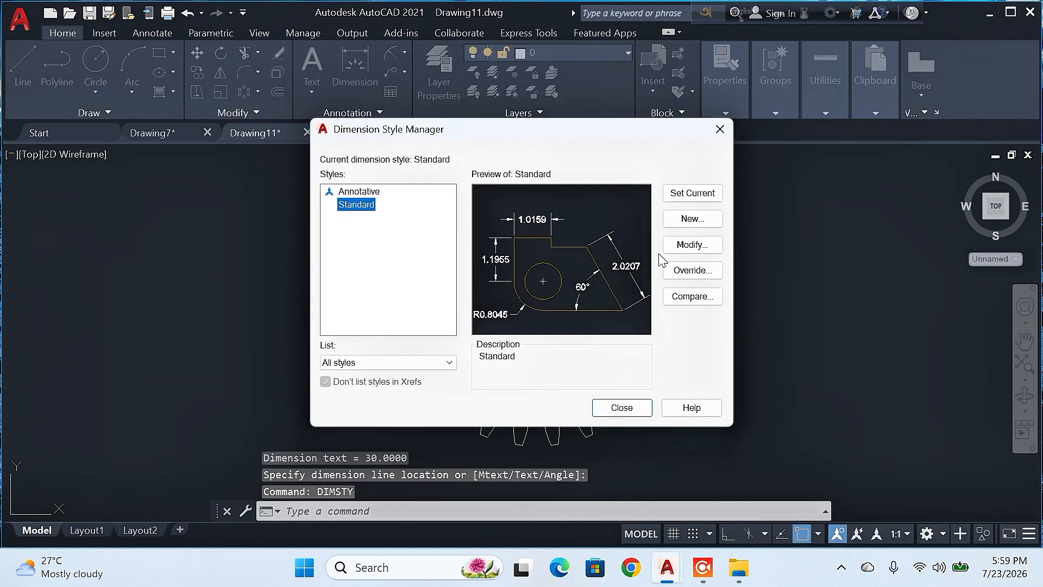
{"action": "left_click", "coordinate": [688, 249]}
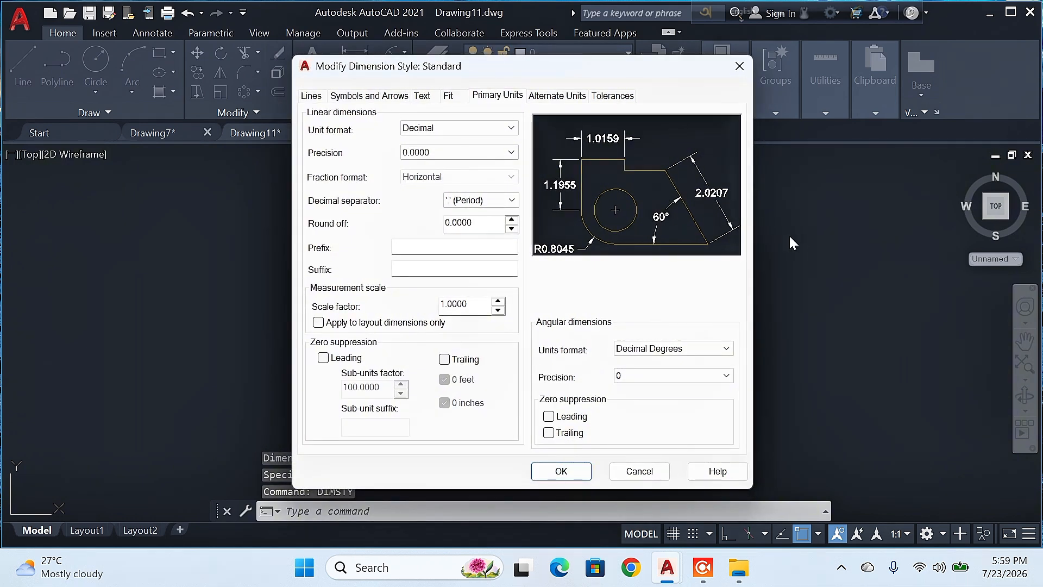
{"action": "left_click", "coordinate": [424, 97]}
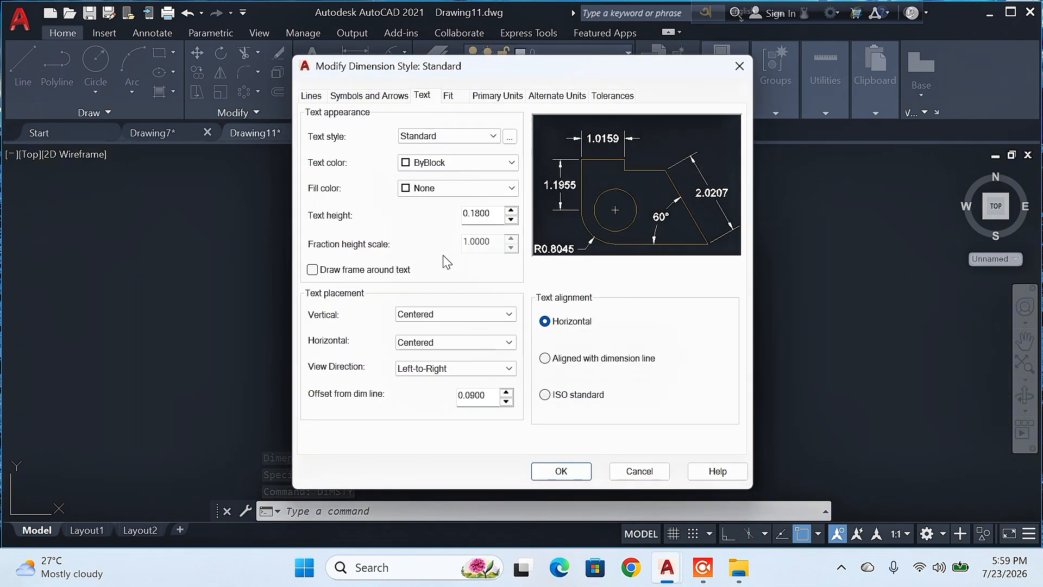
{"action": "left_click_drag", "start_coordinate": [500, 224], "coordinate": [443, 232]}
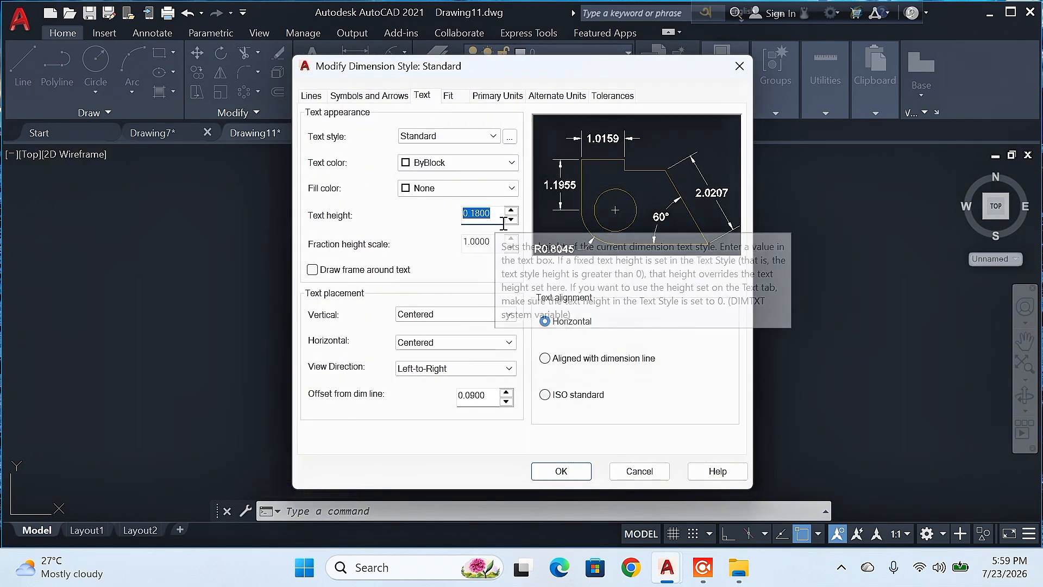
{"action": "type", "text": "4"}
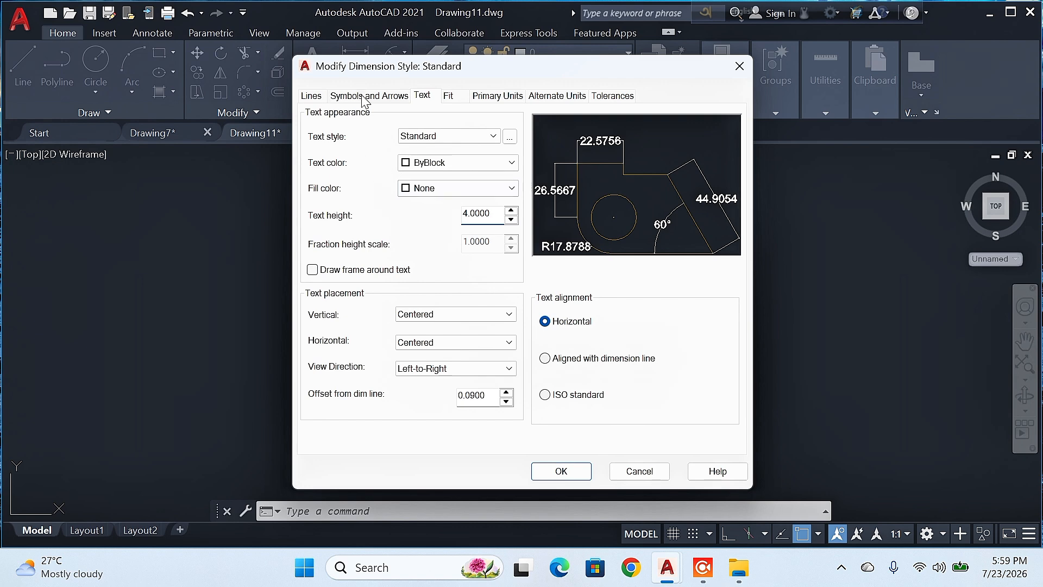
{"action": "left_click", "coordinate": [364, 97]}
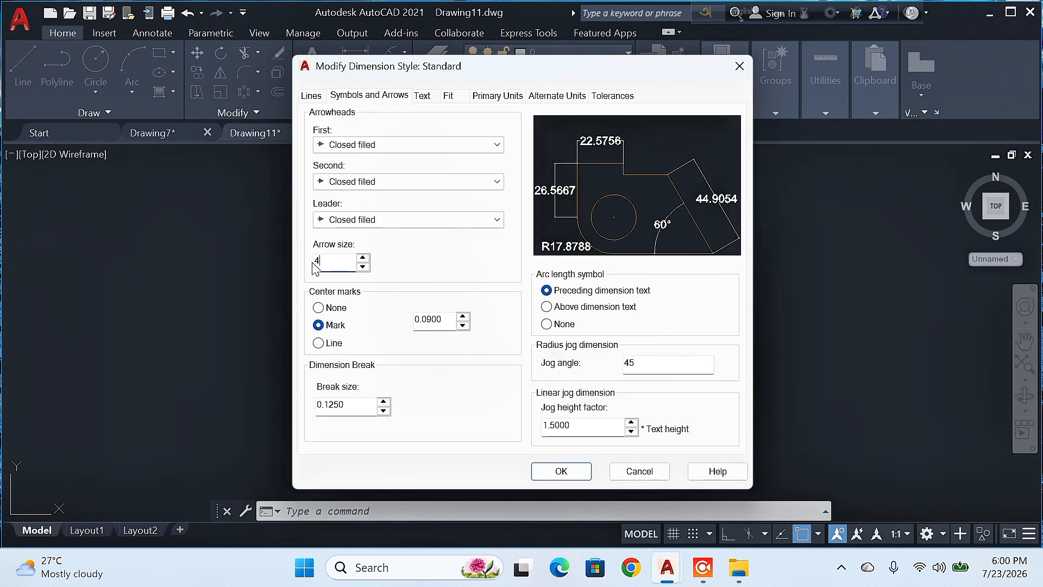
{"action": "left_click", "coordinate": [565, 472]}
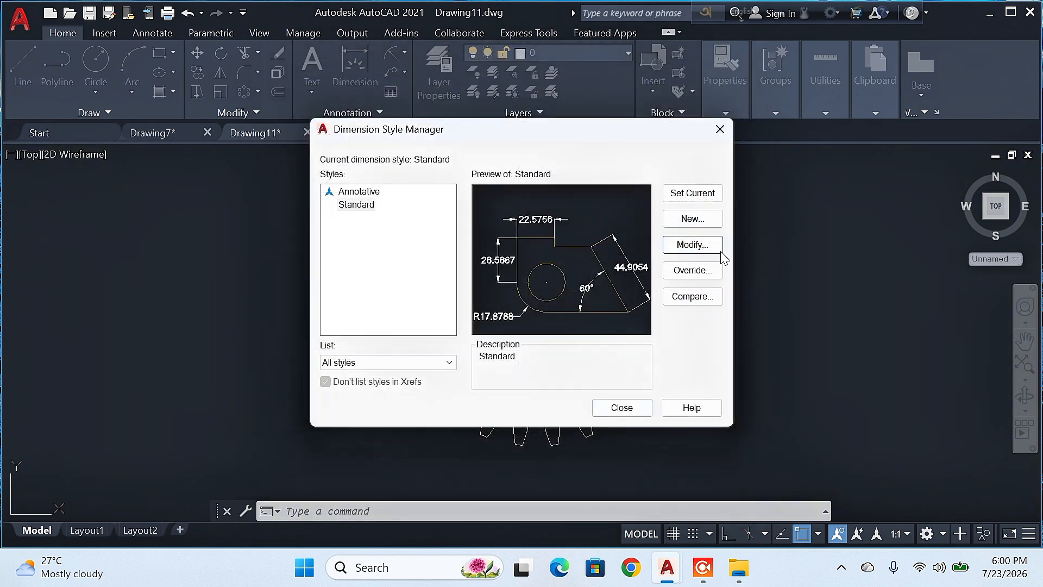
{"action": "left_click", "coordinate": [621, 410]}
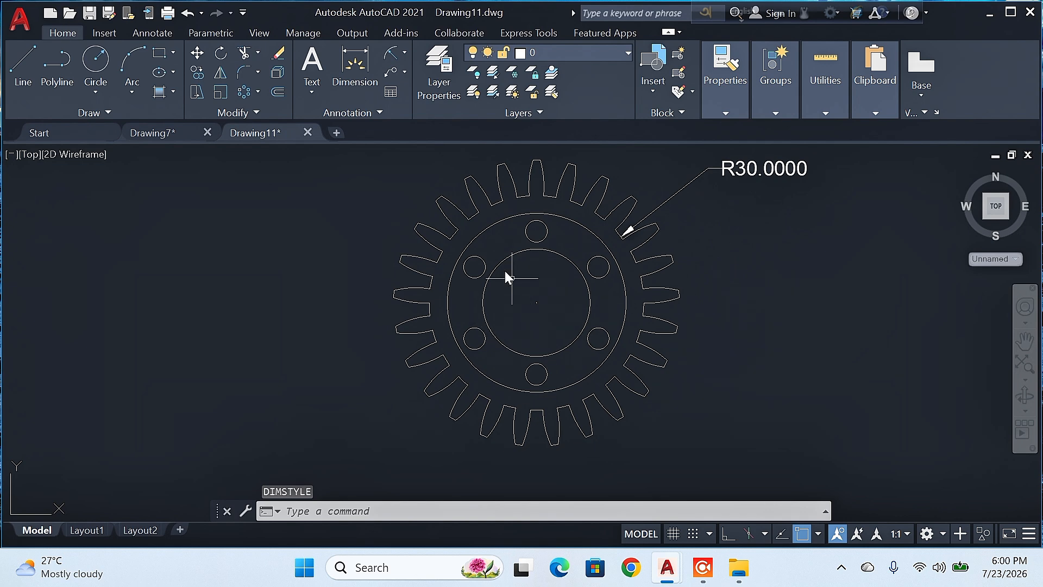
Step: Add a radius dimension to the larger inner circle around the holes, placing its text outside the gear below the root arc's dimension
{"action": "left_click", "coordinate": [389, 54]}
{"action": "left_click", "coordinate": [624, 286]}
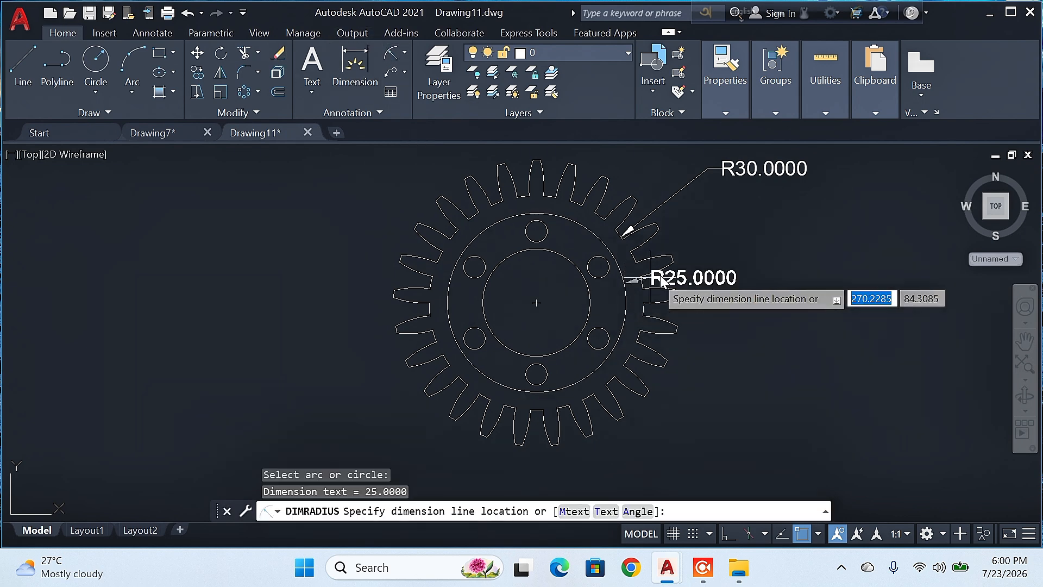
{"action": "left_click", "coordinate": [744, 216]}
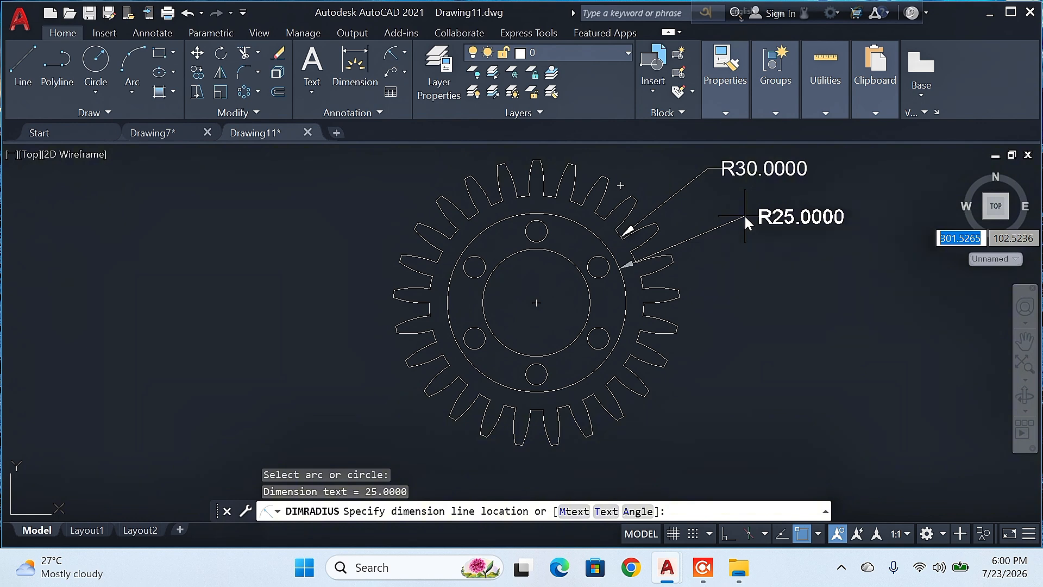
{"action": "key", "text": "Return"}
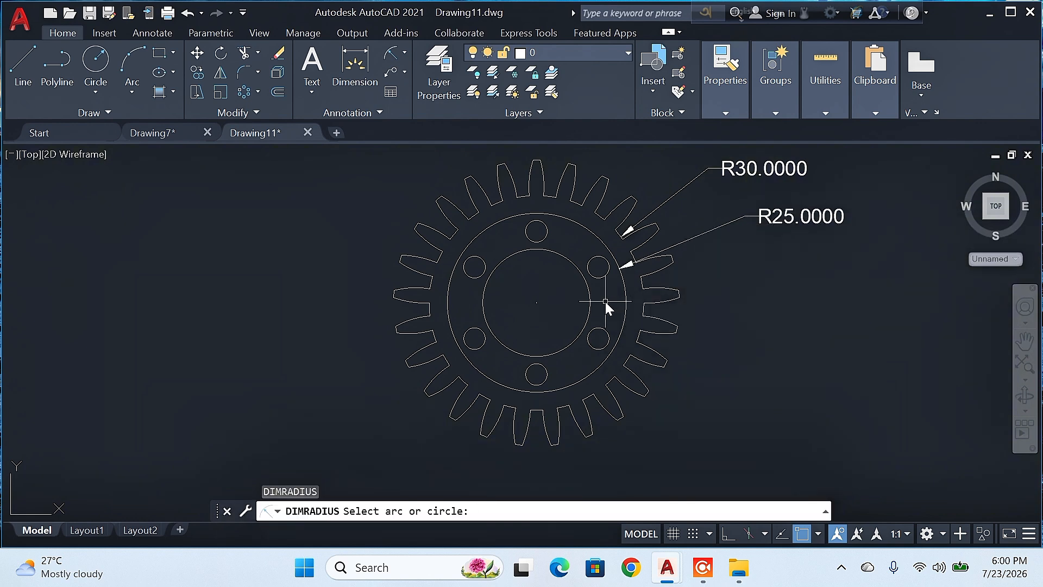
{"action": "key", "text": "Escape"}
Step: Try a radius dimension on the central bore circle with its text outside the gear, and undo that dimension
{"action": "left_click", "coordinate": [591, 305]}
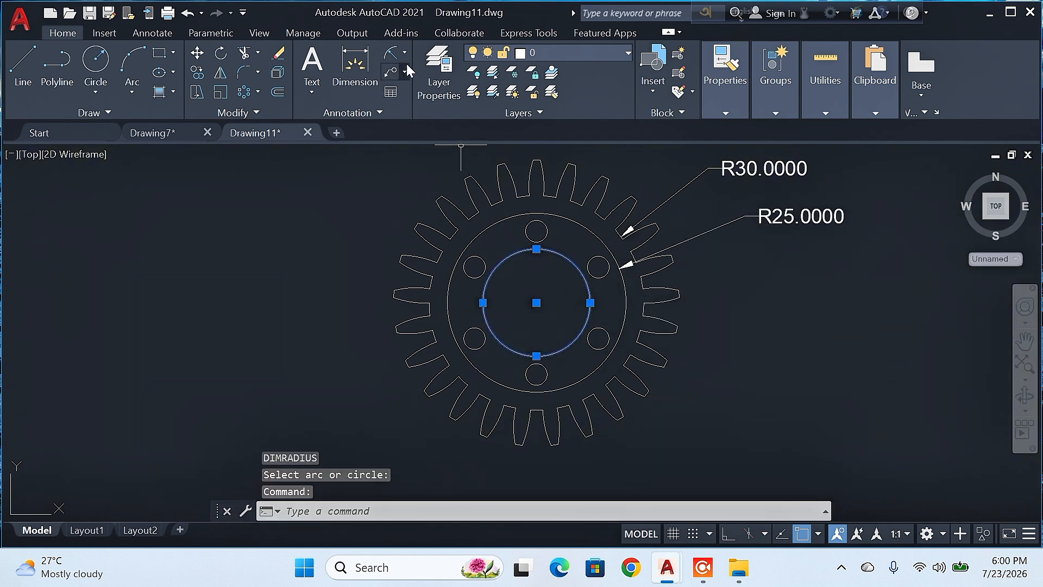
{"action": "left_click", "coordinate": [395, 54]}
{"action": "left_click", "coordinate": [589, 306]}
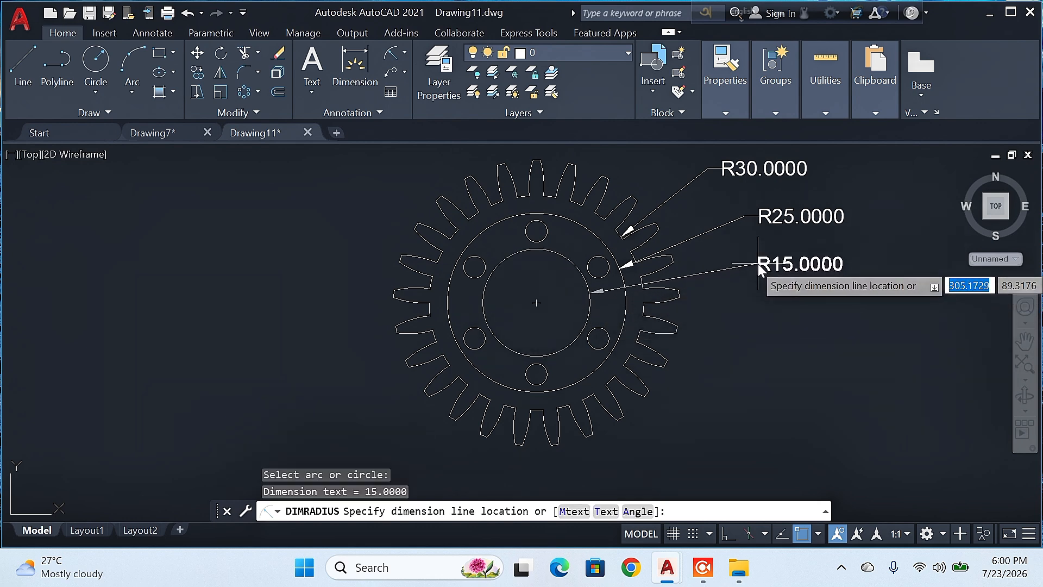
{"action": "left_click", "coordinate": [758, 265]}
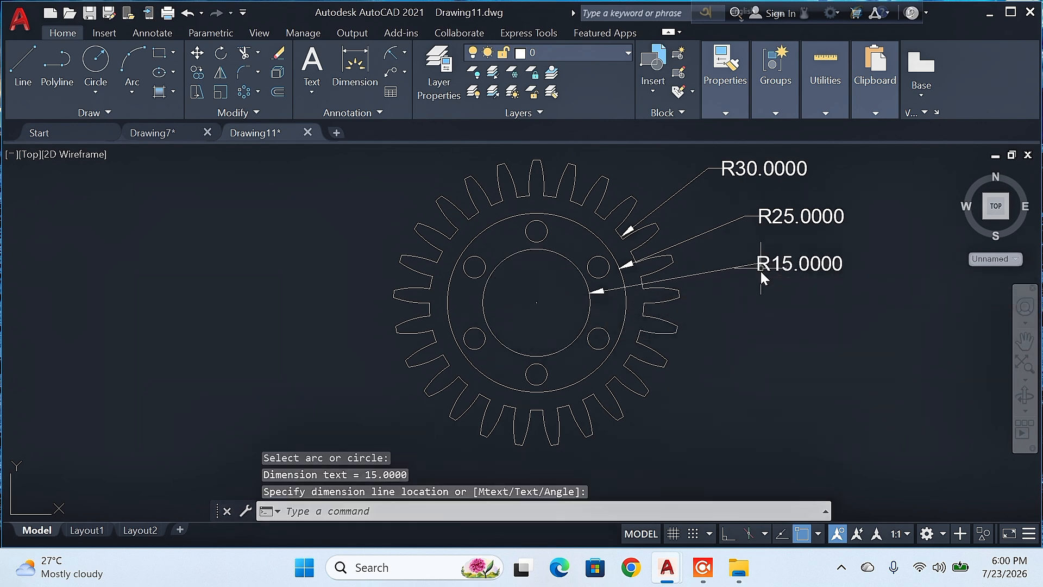
{"action": "left_click", "coordinate": [609, 333]}
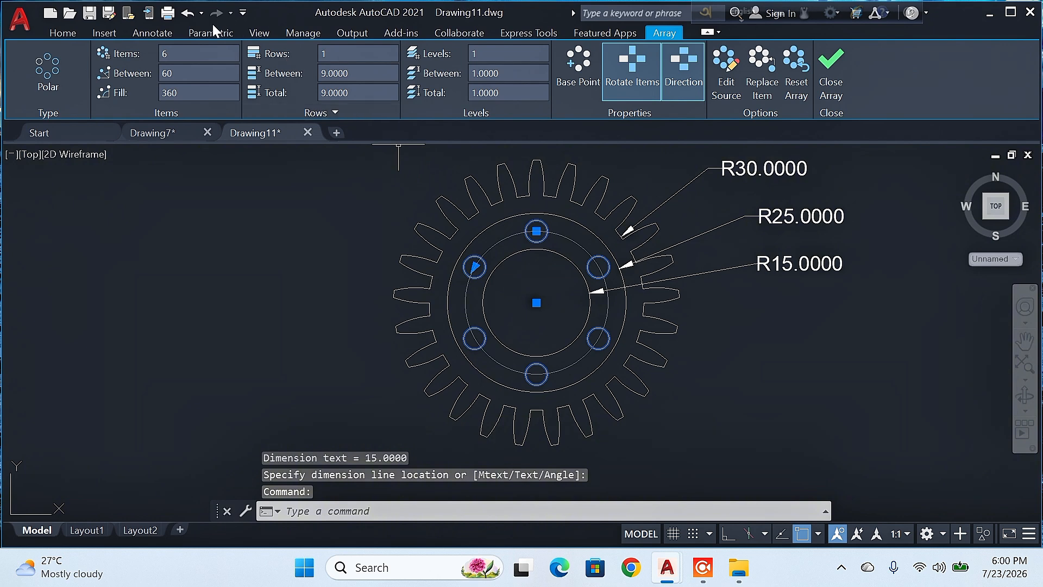
{"action": "left_click", "coordinate": [185, 10]}
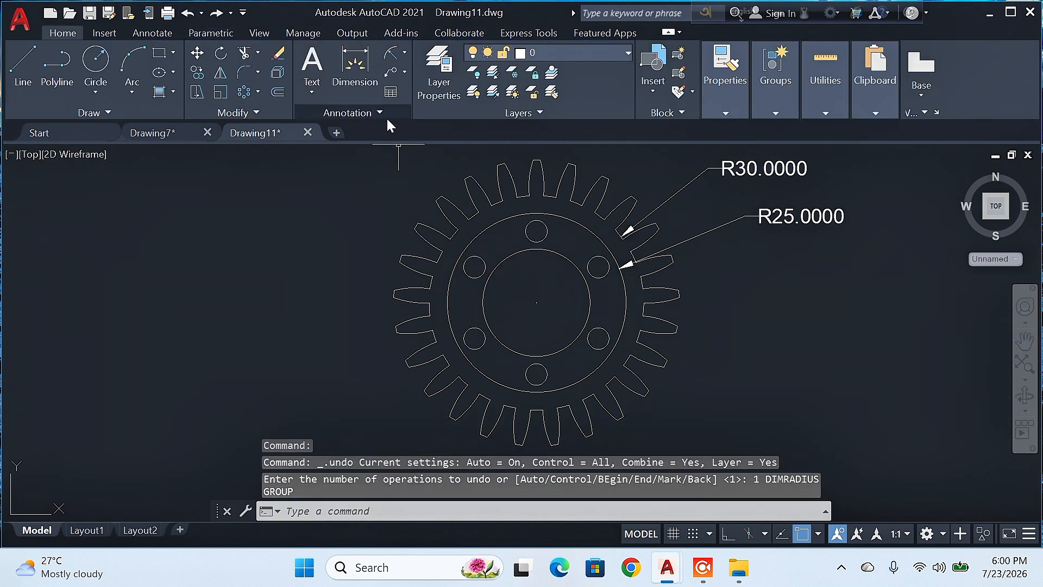
Step: Add a radius dimension to the lower-right small hole, placing its leader horizontally with the text outside the gear
{"action": "left_click", "coordinate": [390, 53]}
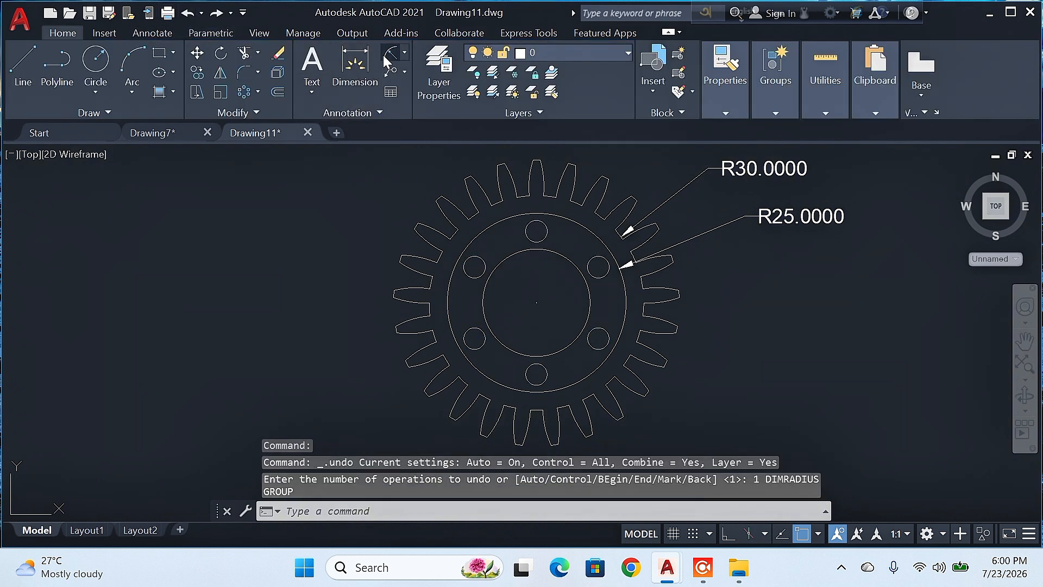
{"action": "left_click", "coordinate": [605, 331]}
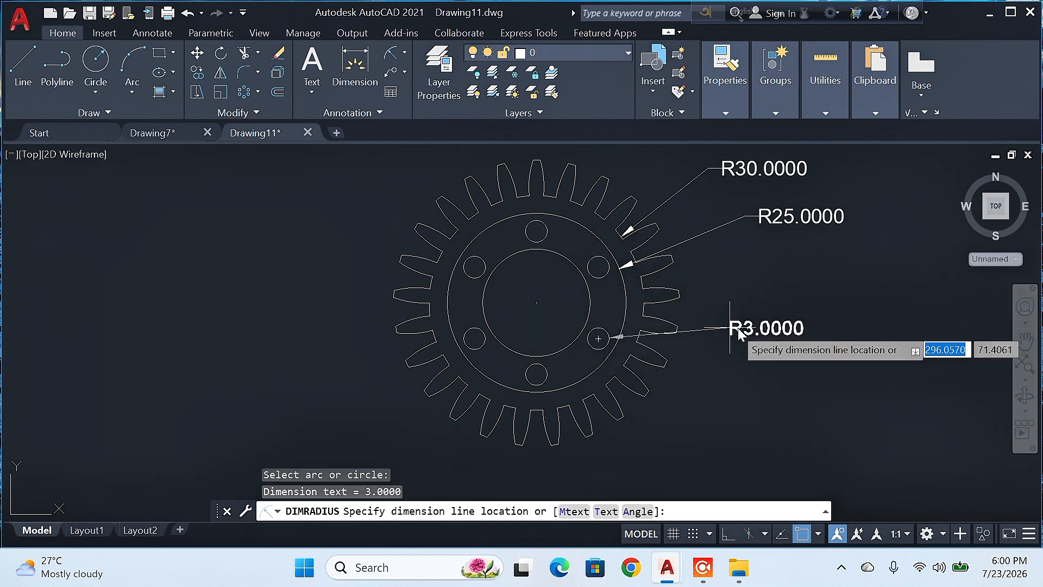
{"action": "left_click", "coordinate": [729, 337]}
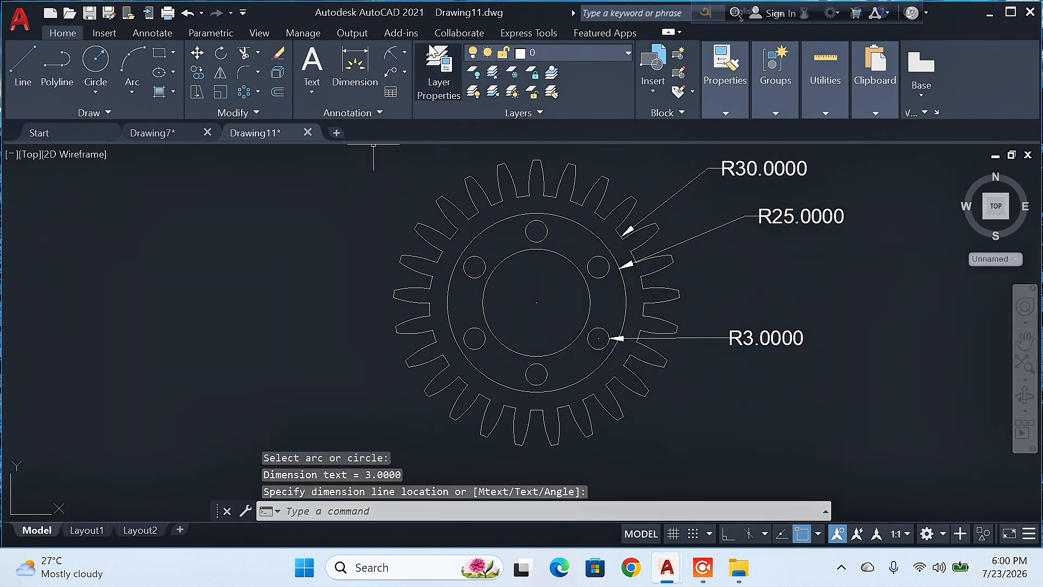
Step: Add a radius dimension to the central bore circle, placing its text outside the gear between the two neighbouring radius dimensions
{"action": "left_click", "coordinate": [390, 53]}
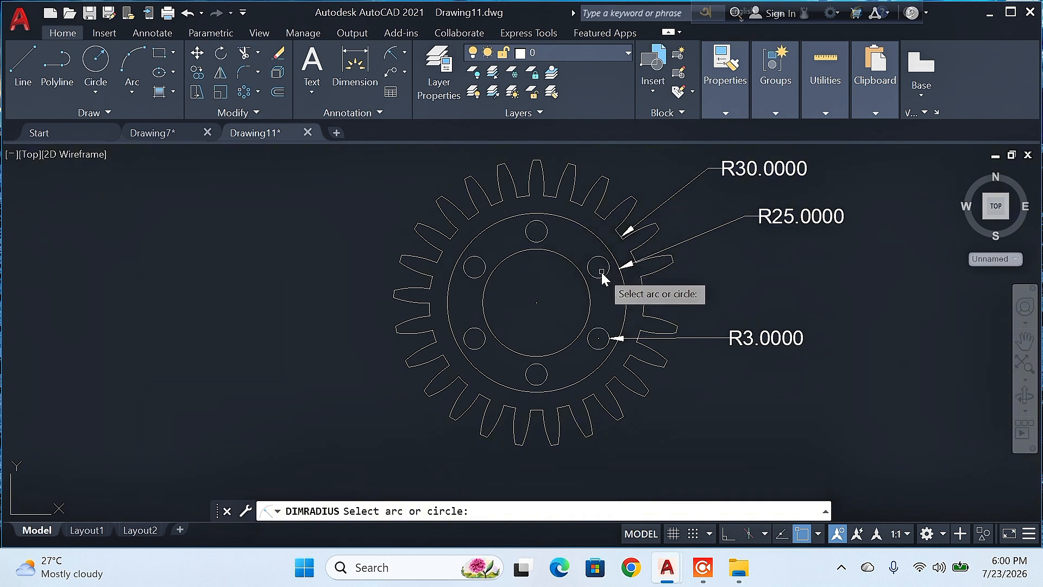
{"action": "left_click", "coordinate": [589, 295]}
{"action": "left_click", "coordinate": [741, 274]}
{"action": "key", "text": "Return"}
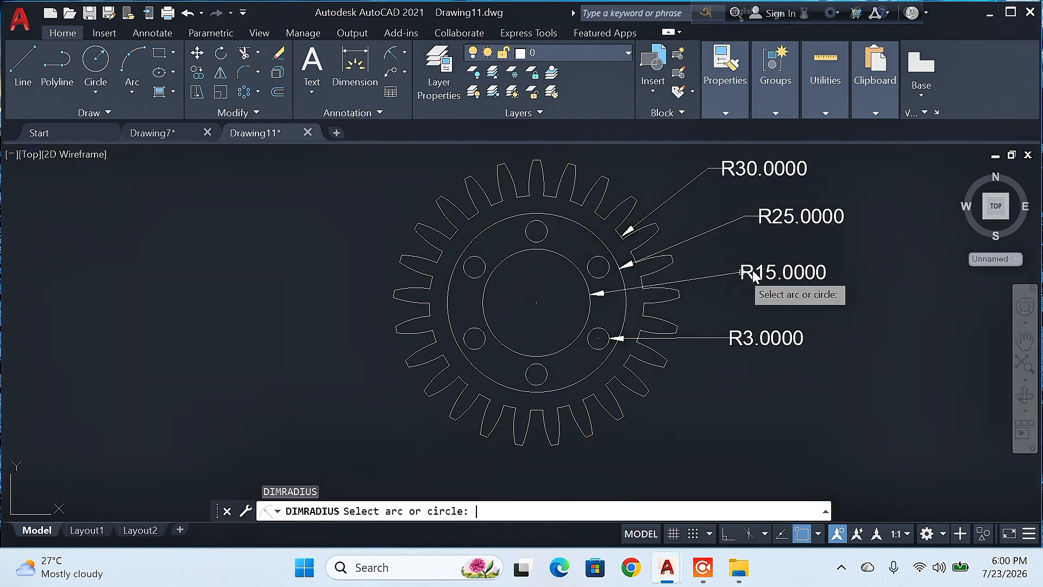
{"action": "key", "text": "Escape"}
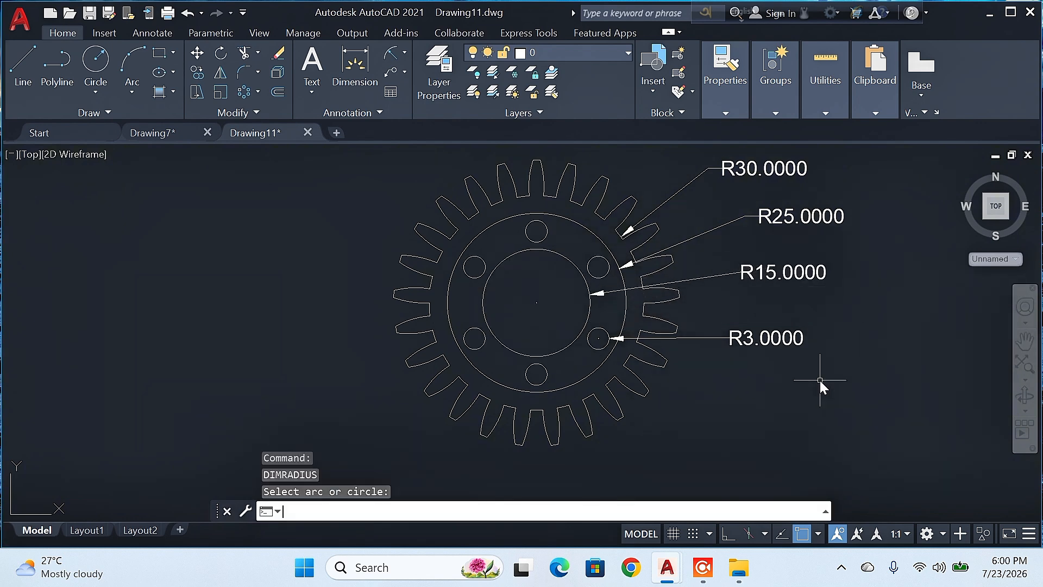